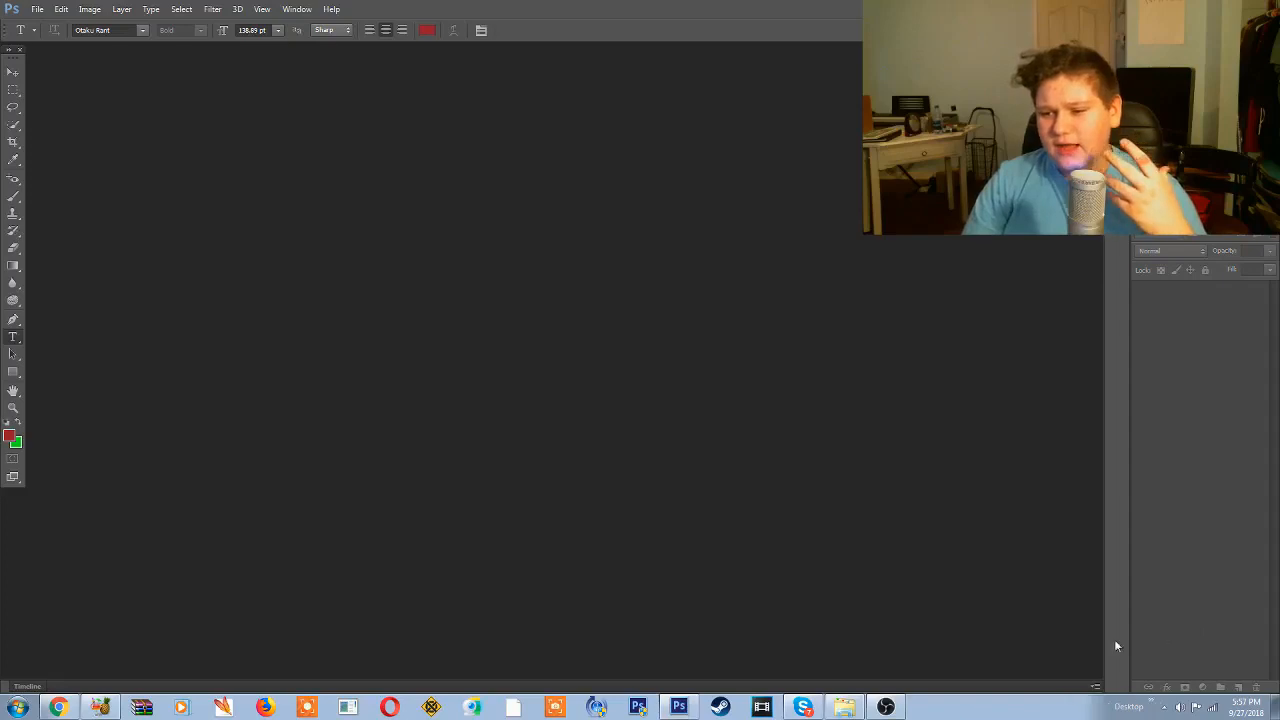
{"action": "left_click", "coordinate": [886, 707]}
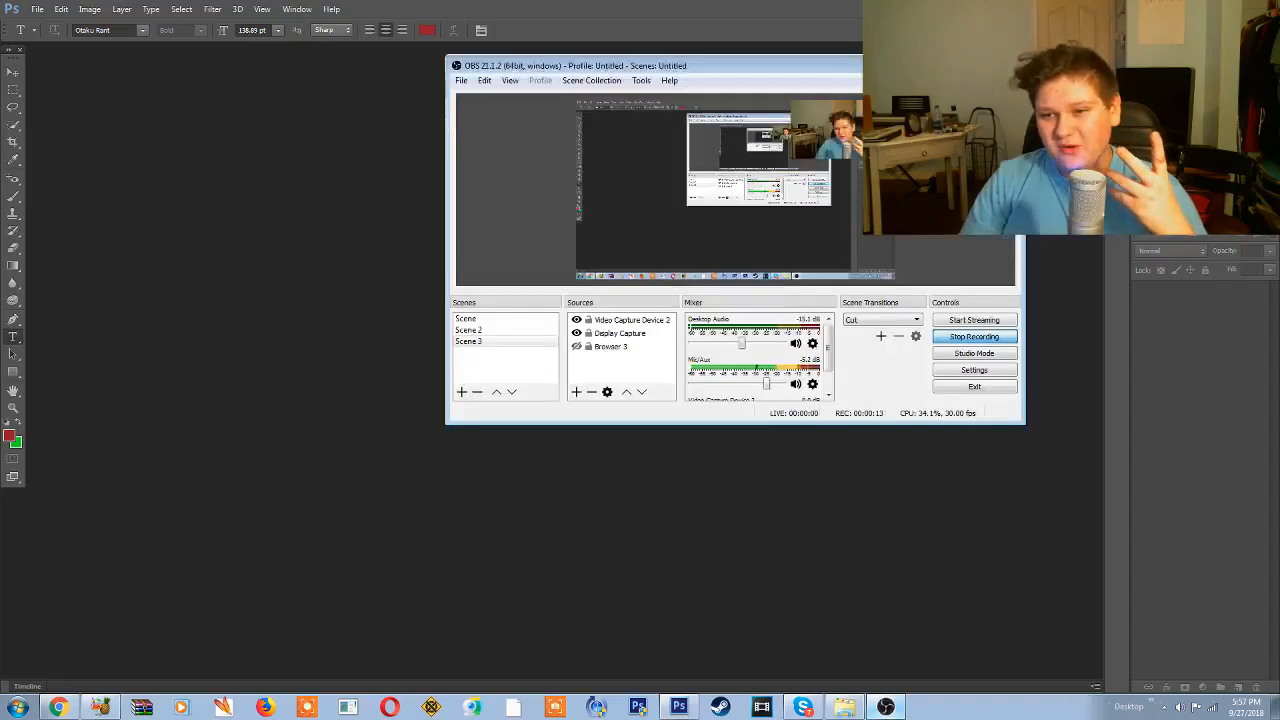
{"action": "left_click", "coordinate": [931, 550]}
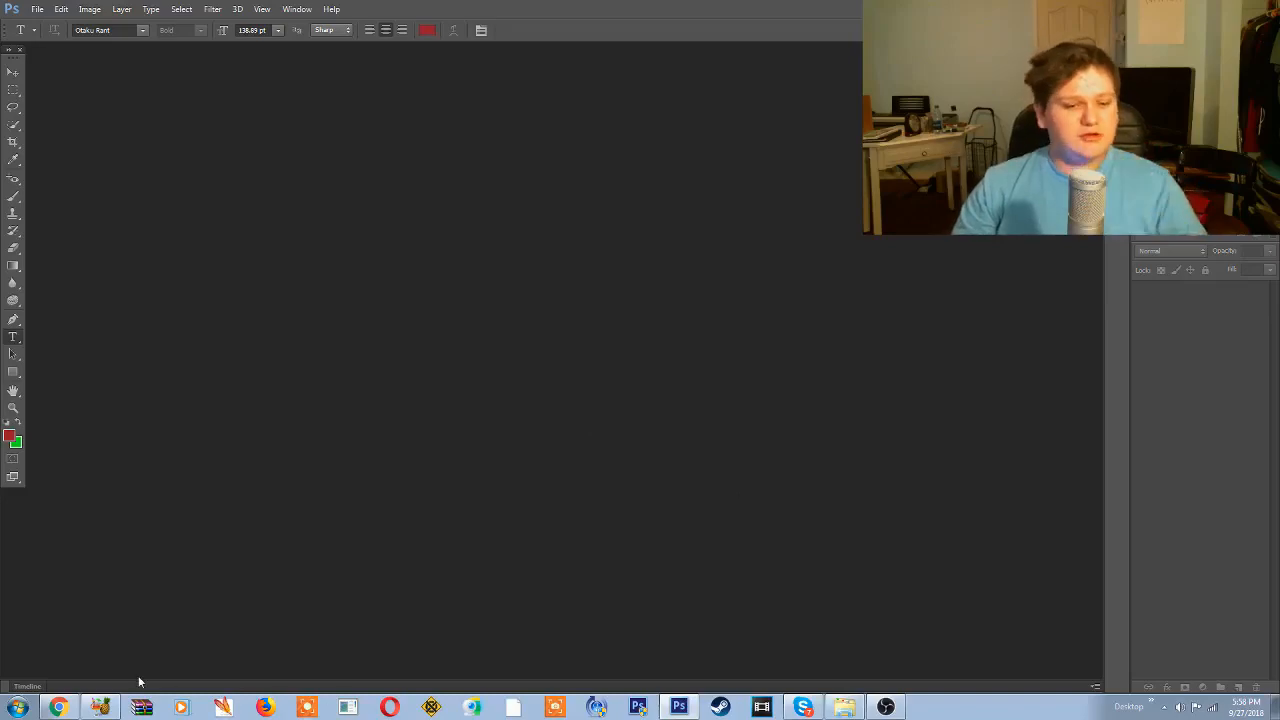
Step: Switch to Chrome and view the downloaded posters RUN (1).jpg, The Crazy Family Poster and 2048 action poster.jpg, closing each one after viewing
{"action": "left_click", "coordinate": [58, 707]}
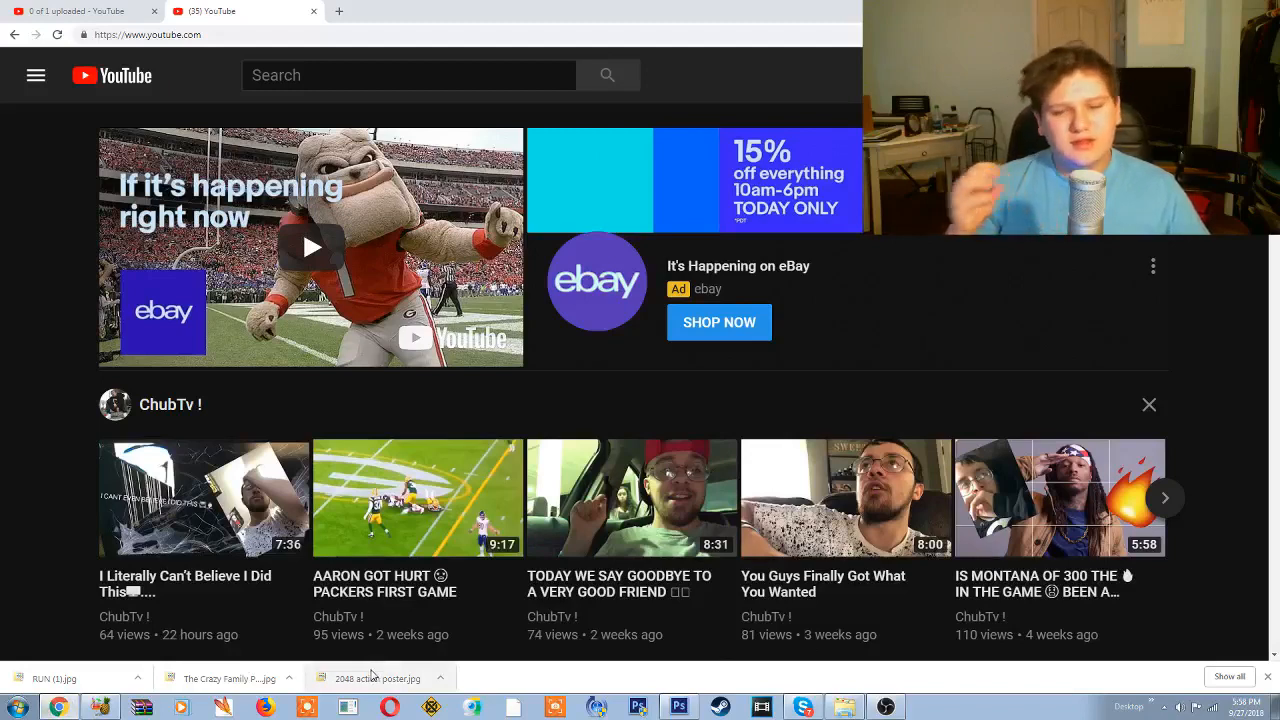
{"action": "mouse_move", "coordinate": [491, 621]}
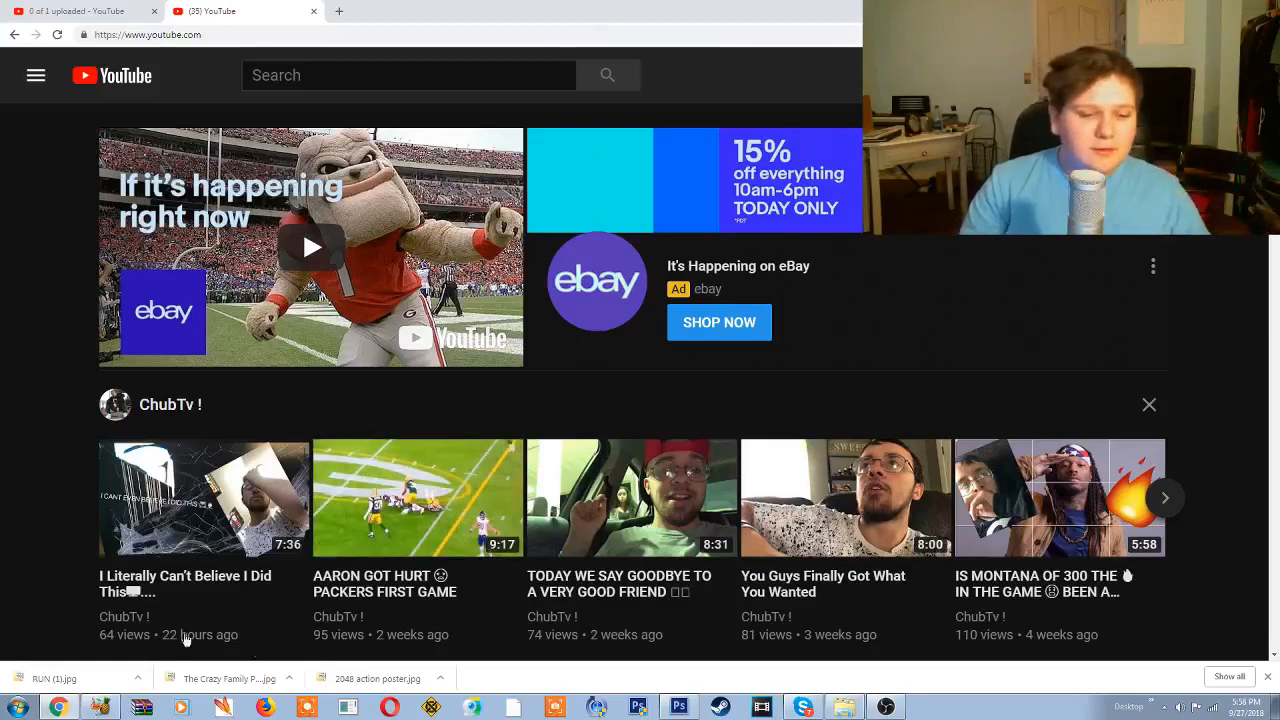
{"action": "left_click", "coordinate": [70, 678]}
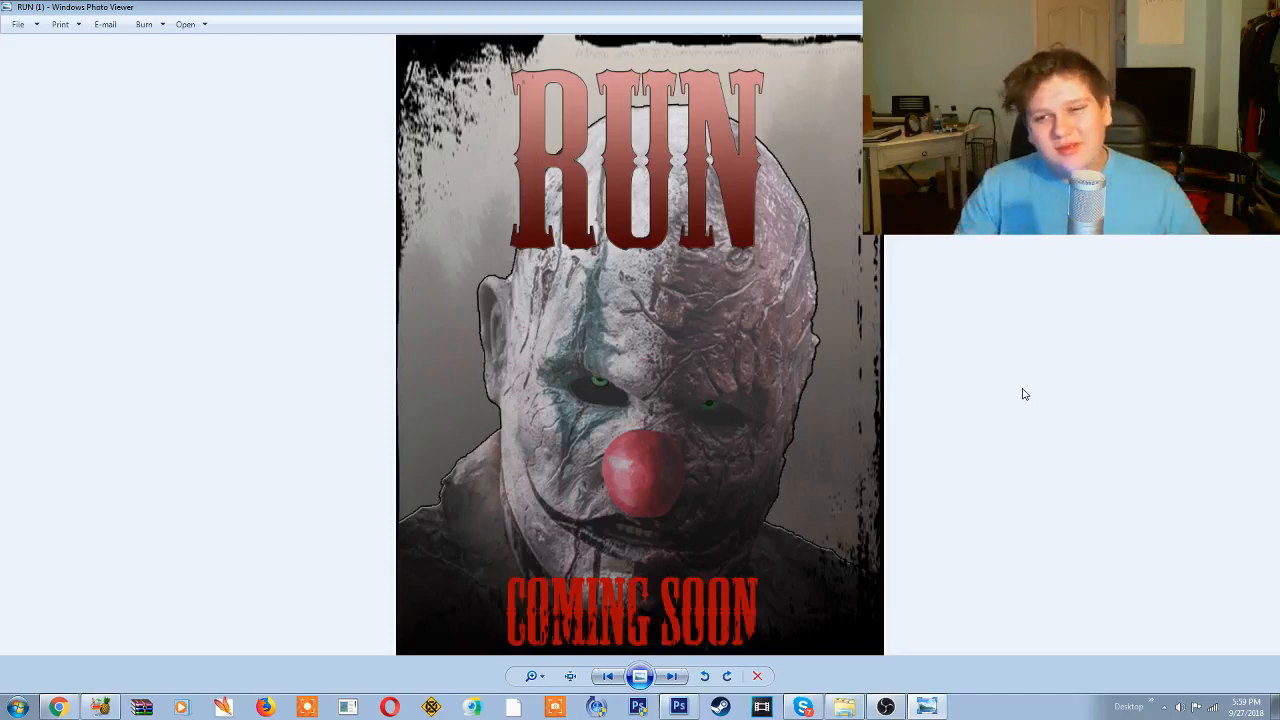
{"action": "left_click", "coordinate": [1266, 7]}
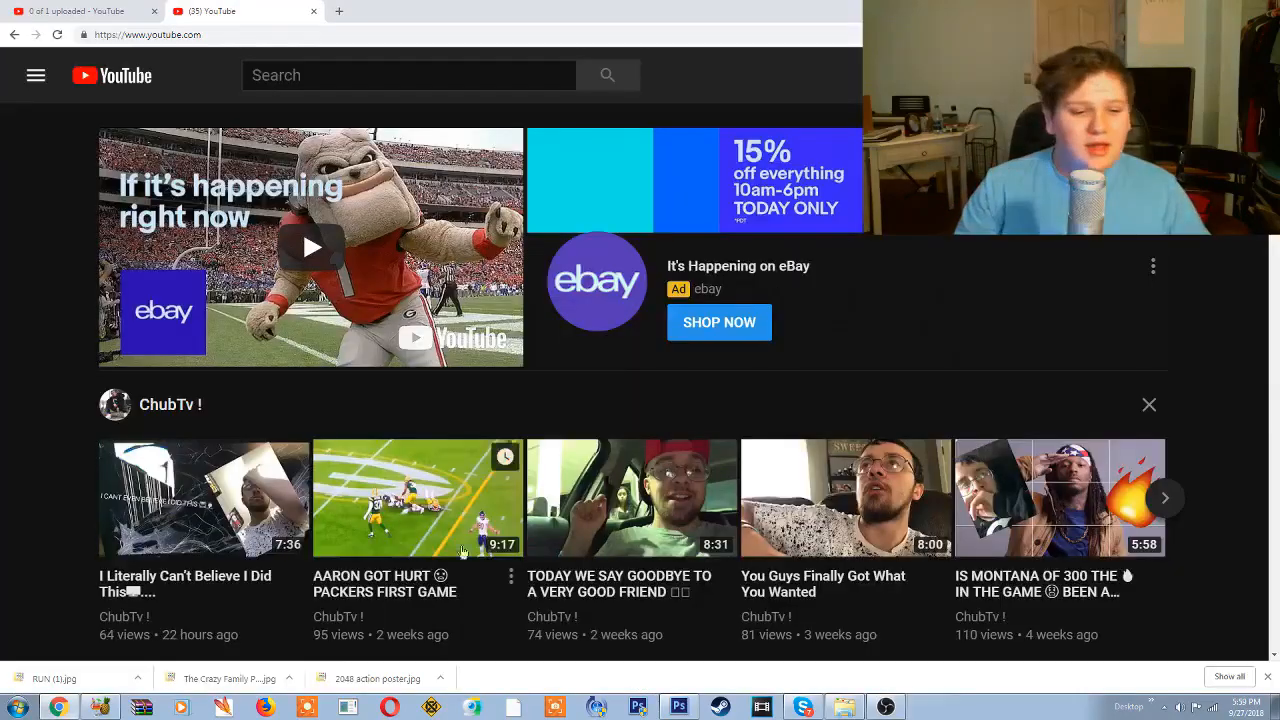
{"action": "left_click", "coordinate": [230, 679]}
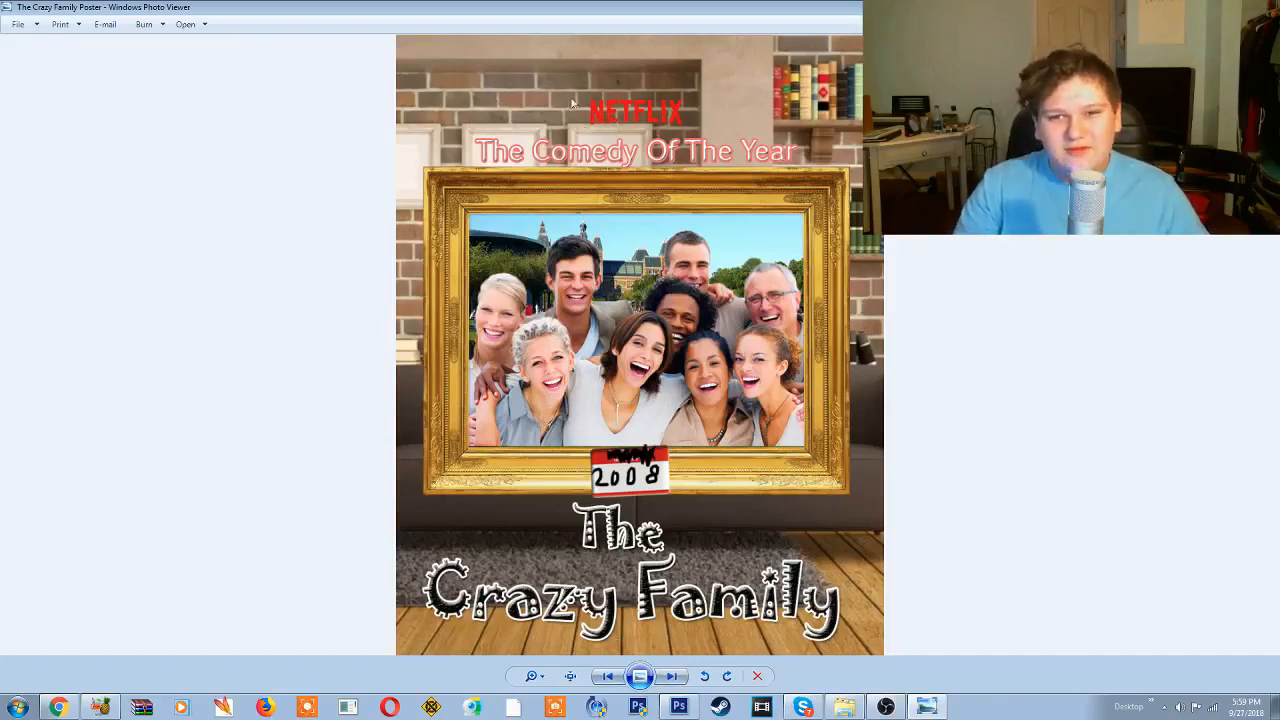
{"action": "left_click", "coordinate": [1262, 6]}
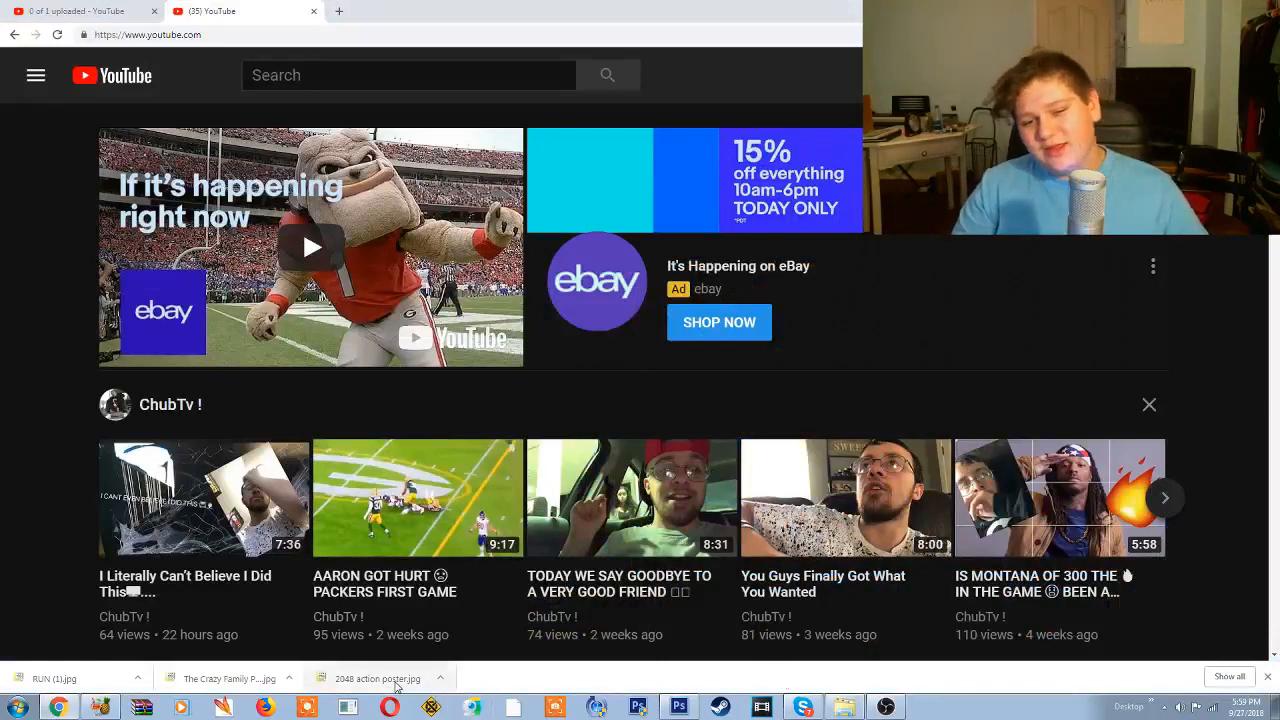
{"action": "left_click", "coordinate": [396, 686]}
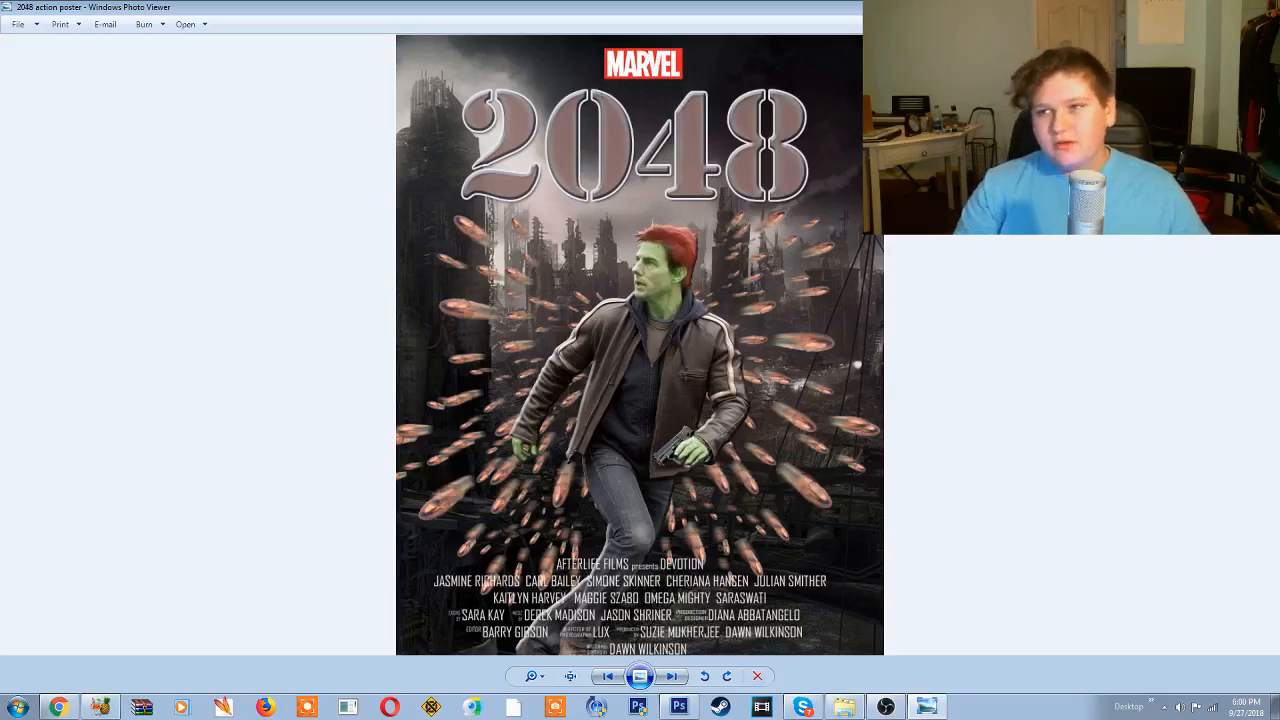
{"action": "left_click", "coordinate": [1260, 7]}
{"action": "left_click", "coordinate": [898, 708]}
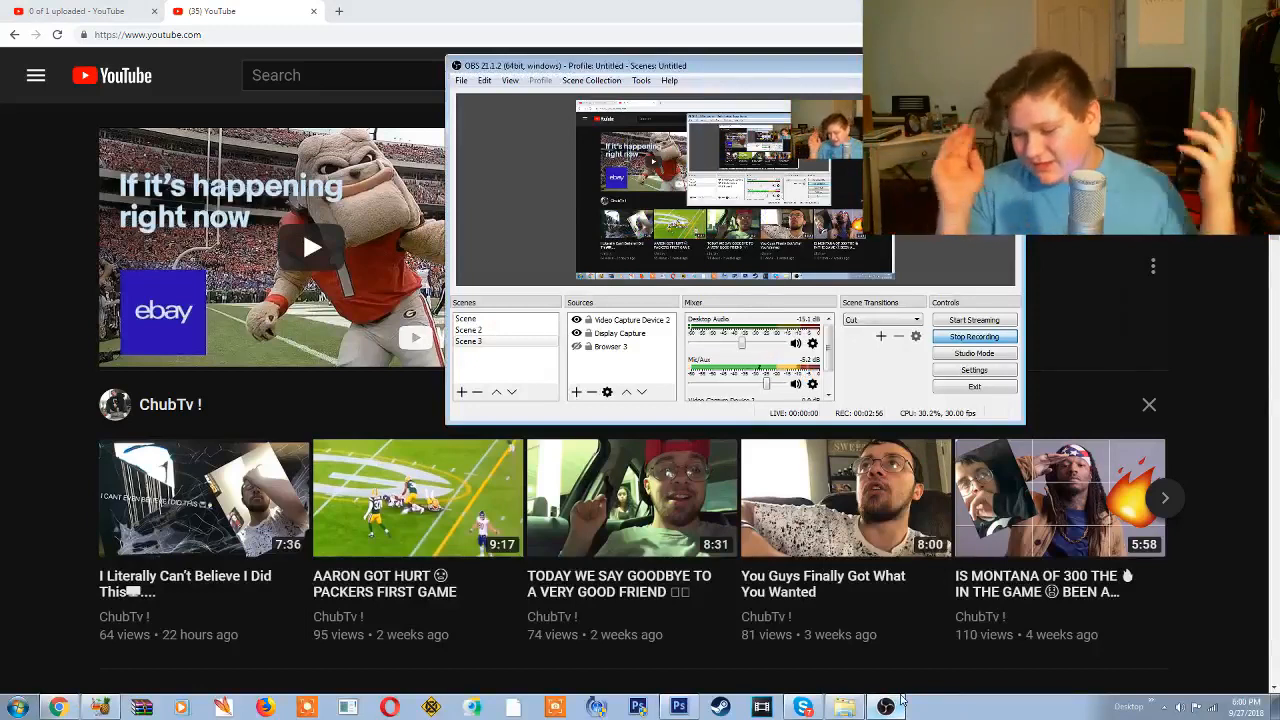
{"action": "left_click", "coordinate": [886, 707]}
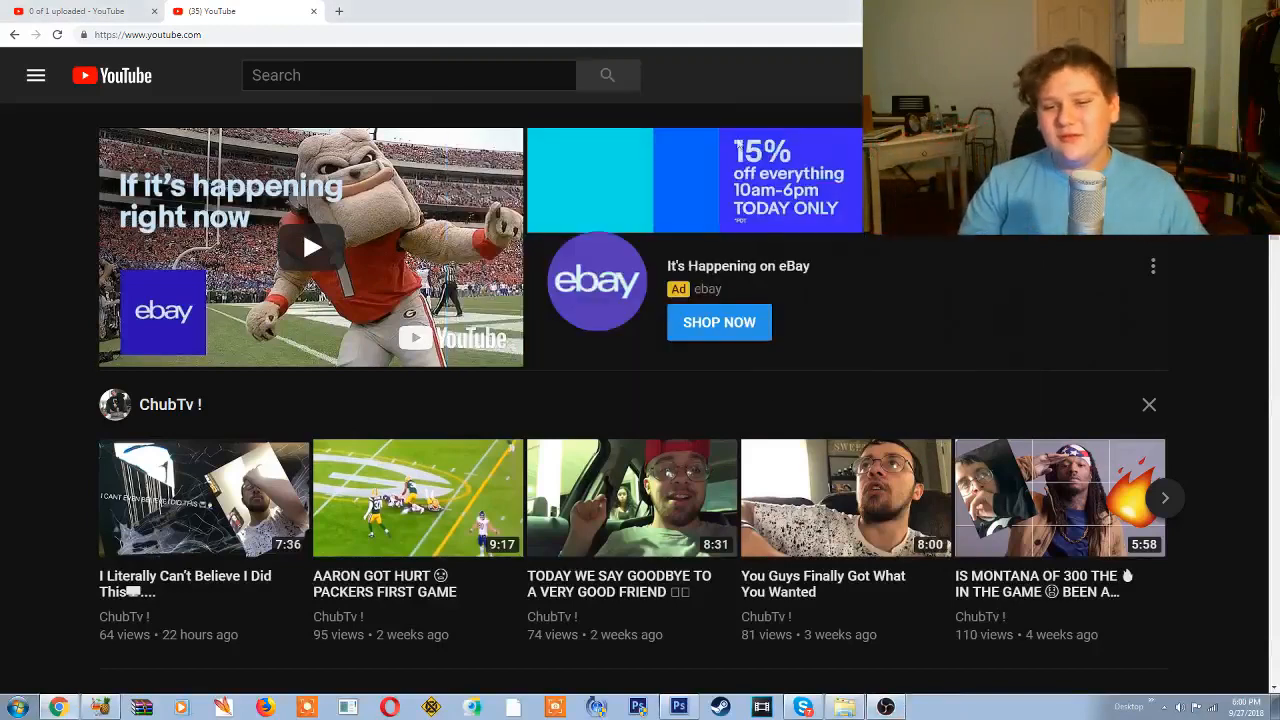
{"action": "left_click", "coordinate": [803, 707]}
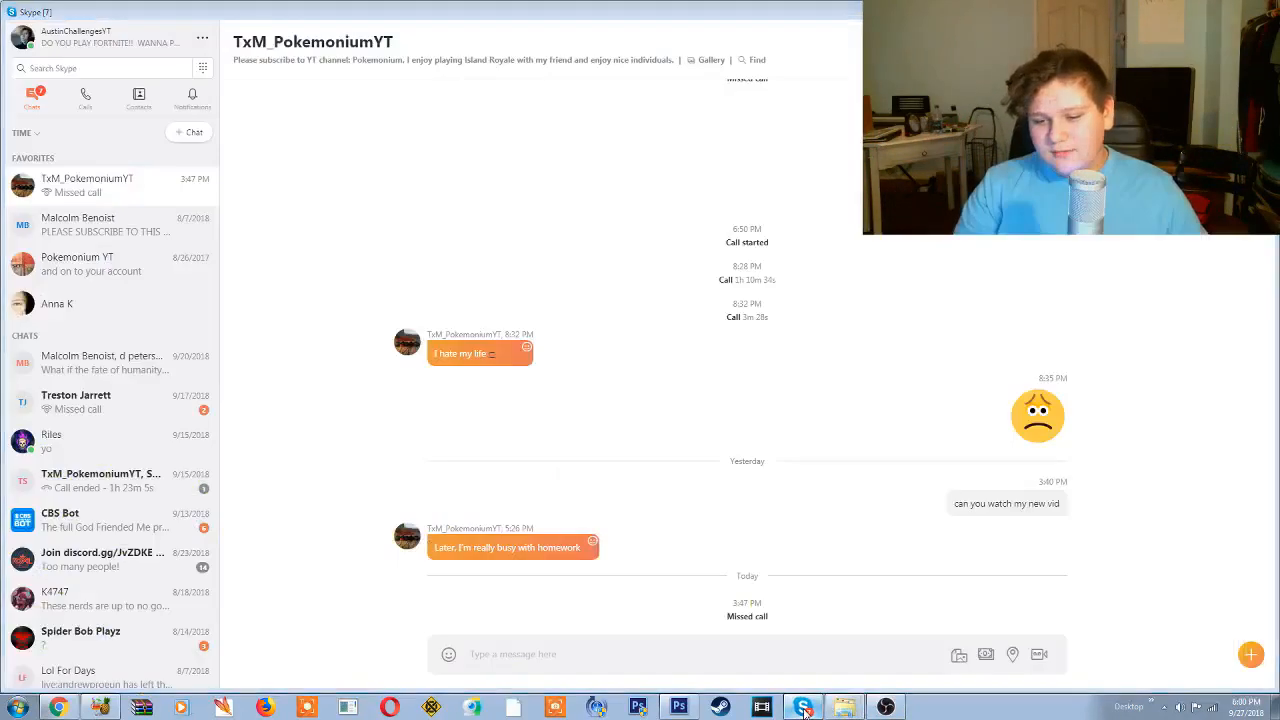
{"action": "left_click", "coordinate": [803, 707]}
Step: Switch to Photoshop and open the settings for a new document
{"action": "left_click", "coordinate": [676, 703]}
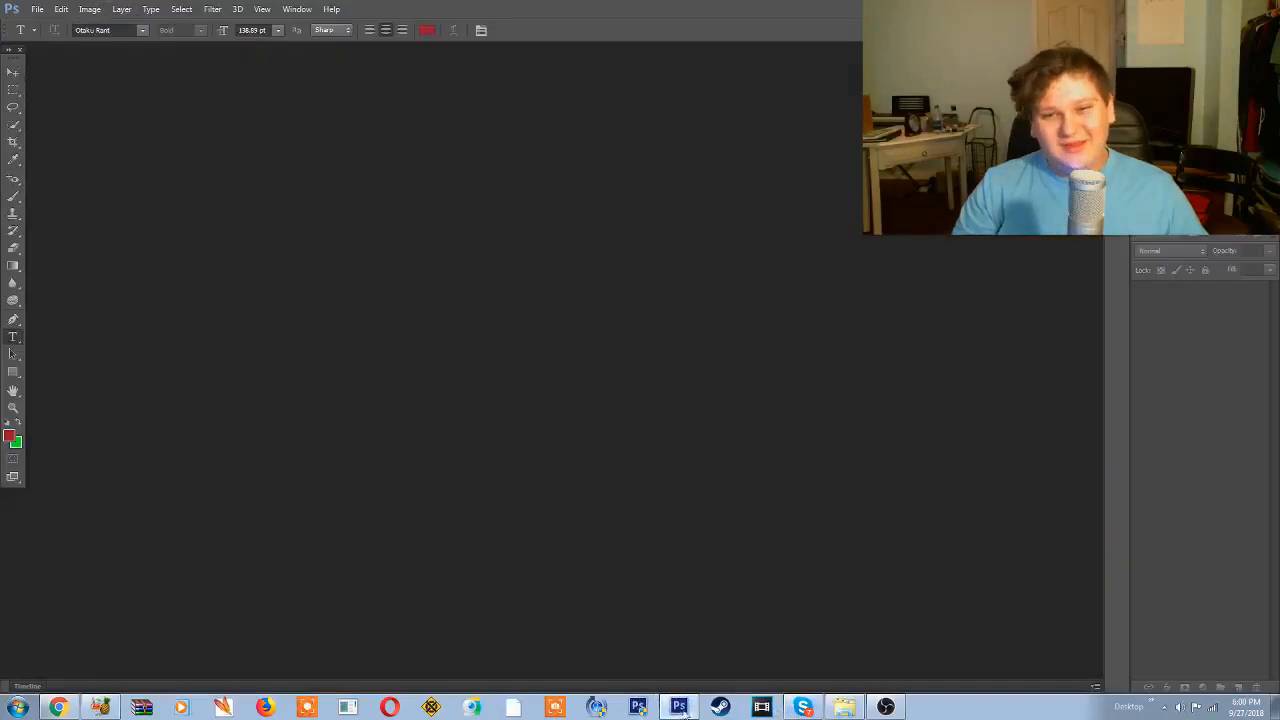
{"action": "left_click", "coordinate": [38, 10]}
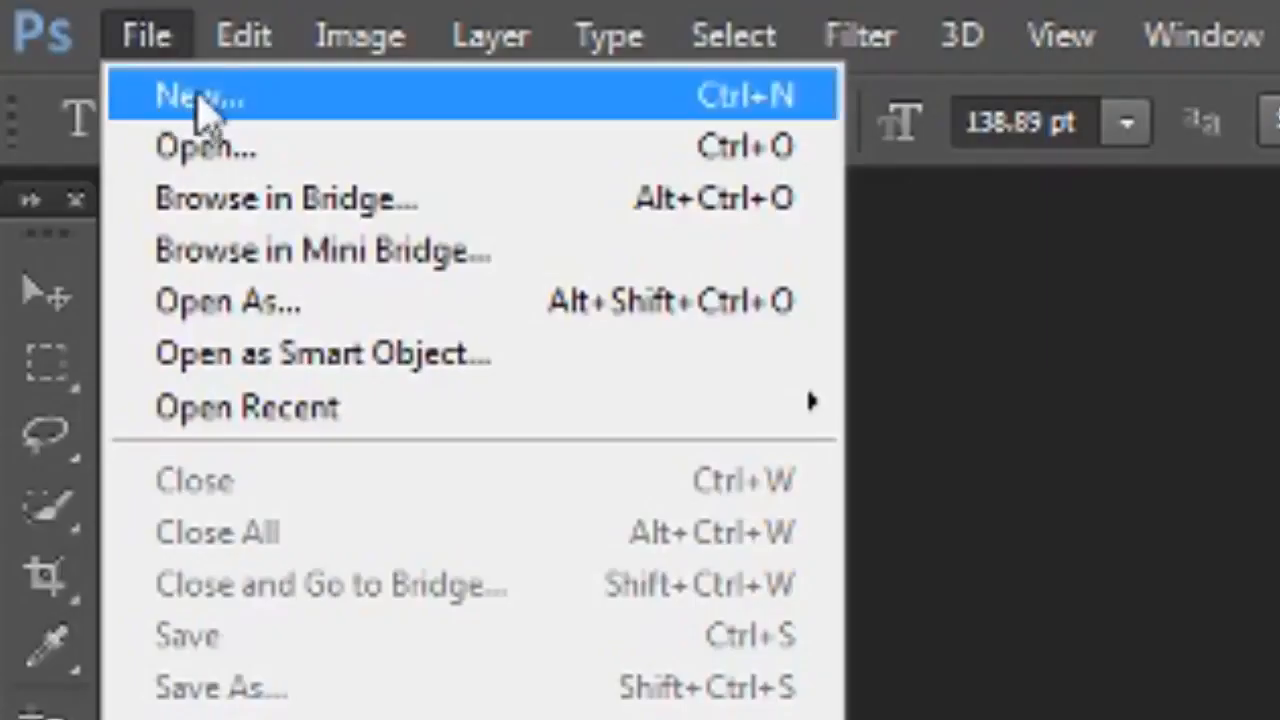
{"action": "left_click", "coordinate": [200, 100]}
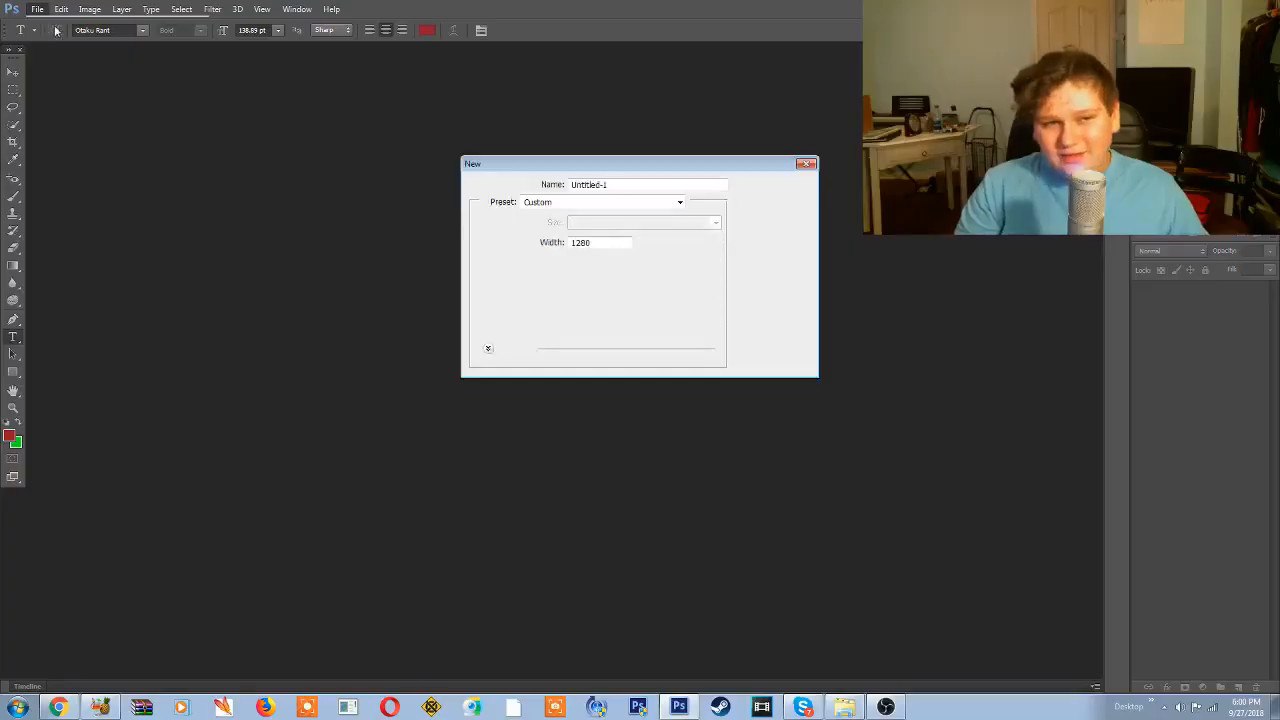
{"action": "left_click_drag", "start_coordinate": [674, 174], "coordinate": [530, 214]}
Step: Enter a width of 11 and a height of 14 for the new document
{"action": "left_click_drag", "start_coordinate": [496, 287], "coordinate": [440, 287]}
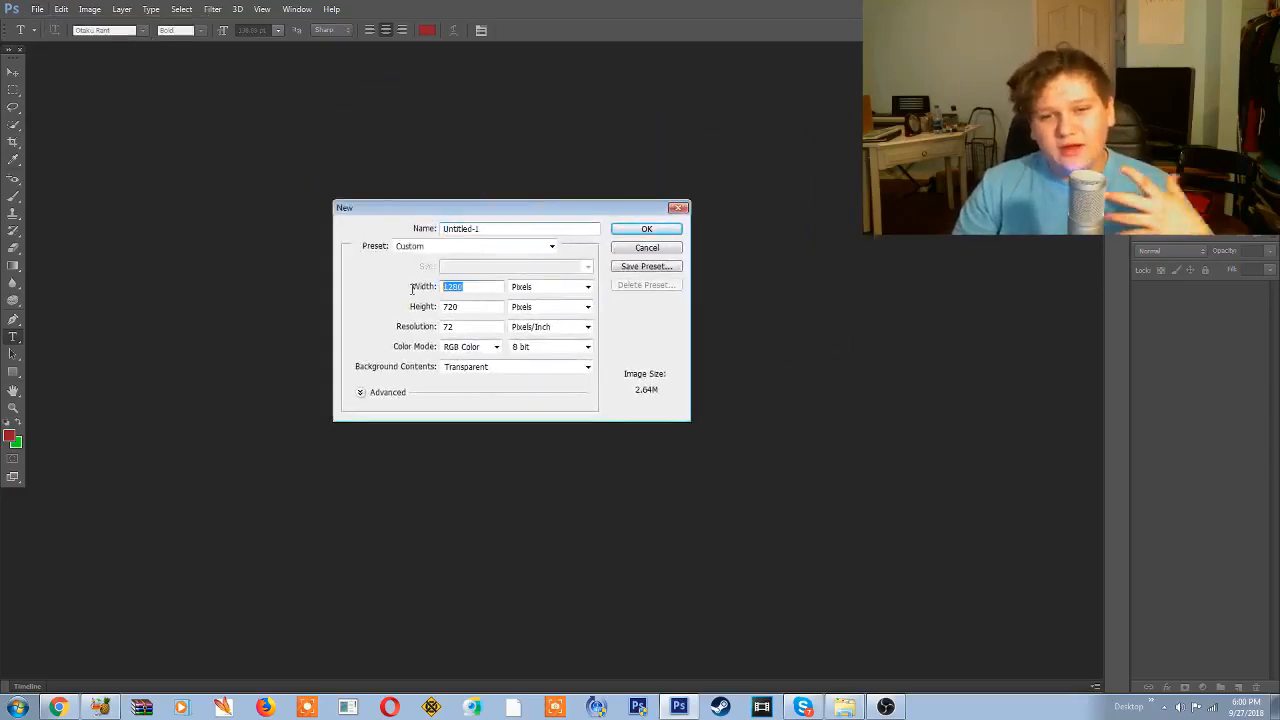
{"action": "key", "text": "BackSpace"}
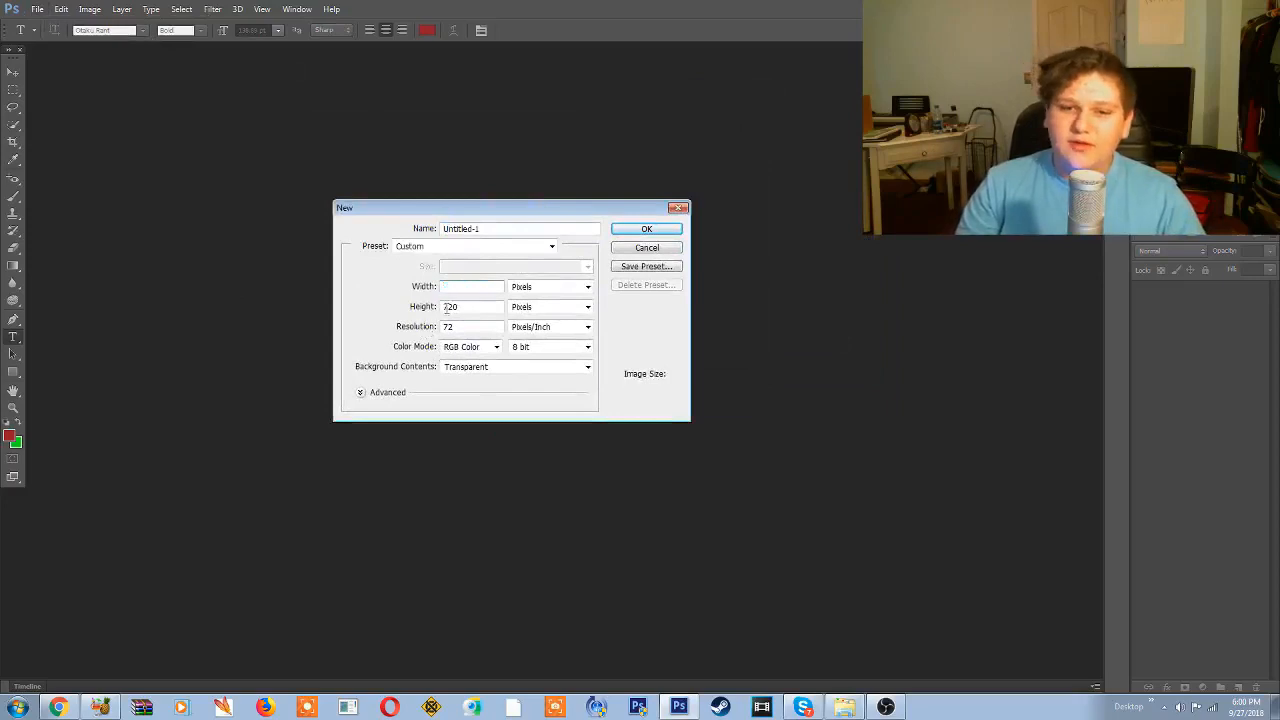
{"action": "left_click", "coordinate": [450, 307]}
{"action": "left_click", "coordinate": [634, 267]}
{"action": "left_click_drag", "start_coordinate": [484, 288], "coordinate": [307, 318]}
{"action": "key", "text": "BackSpace"}
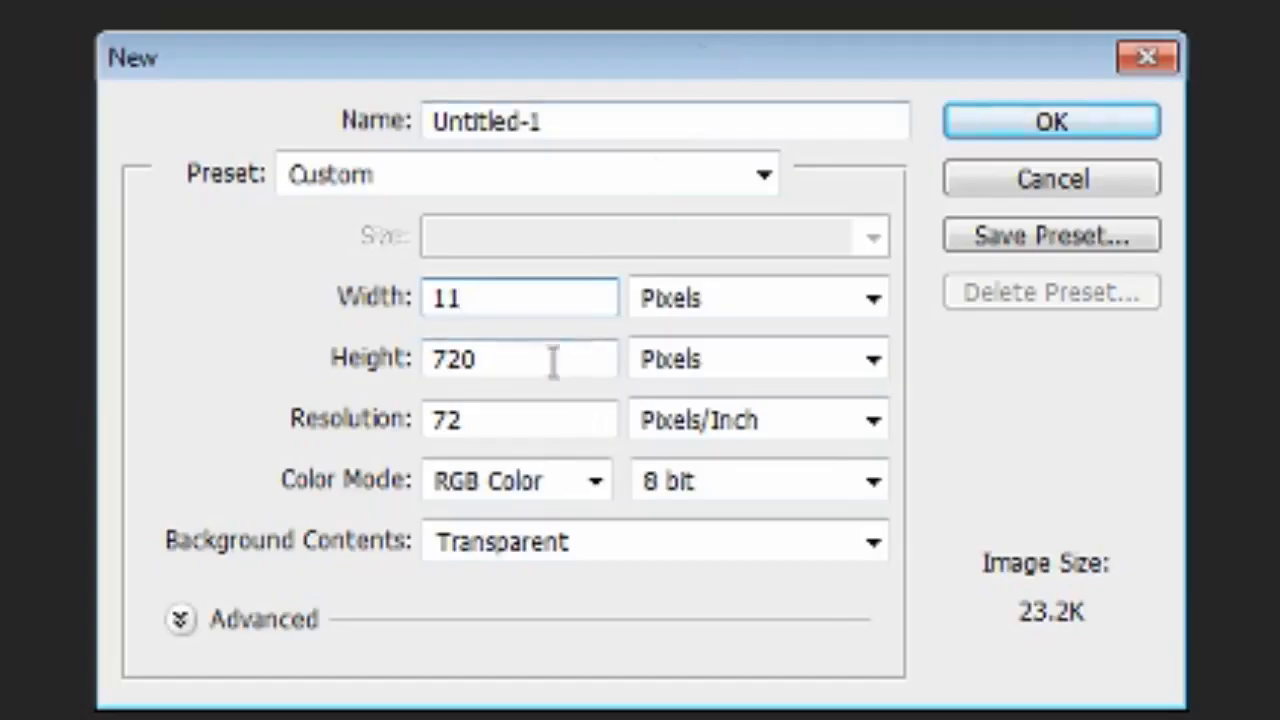
{"action": "key", "text": "Tab"}
{"action": "type", "text": "14"}
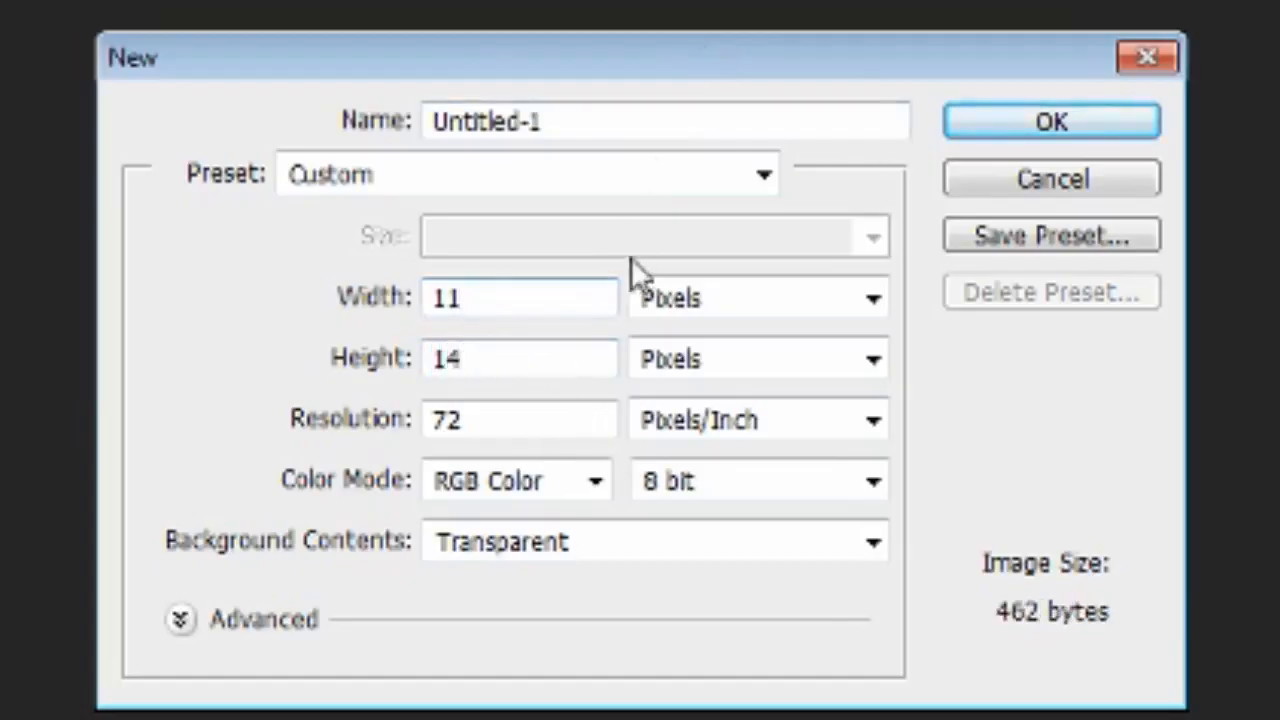
{"action": "left_click_drag", "start_coordinate": [462, 298], "coordinate": [345, 292]}
{"action": "left_click_drag", "start_coordinate": [489, 359], "coordinate": [140, 325]}
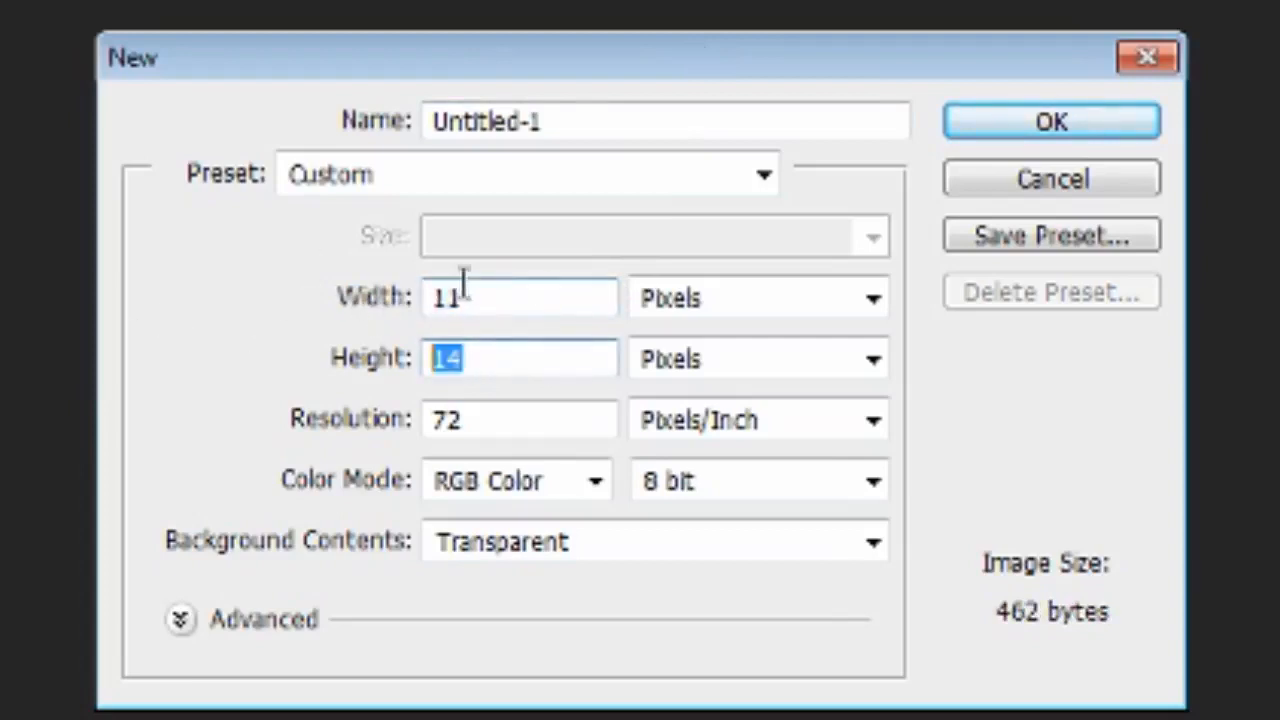
{"action": "left_click_drag", "start_coordinate": [464, 290], "coordinate": [345, 295]}
{"action": "left_click_drag", "start_coordinate": [489, 361], "coordinate": [323, 337]}
{"action": "left_click_drag", "start_coordinate": [464, 298], "coordinate": [229, 300]}
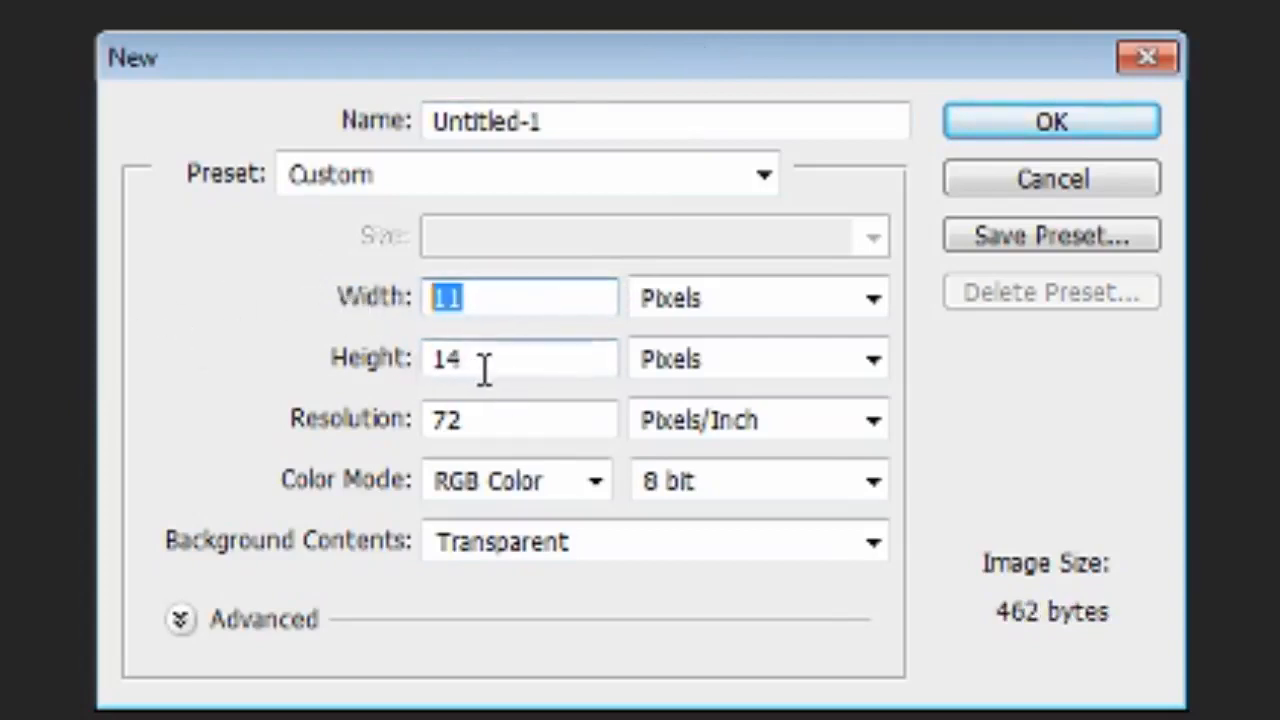
{"action": "left_click_drag", "start_coordinate": [486, 362], "coordinate": [425, 360]}
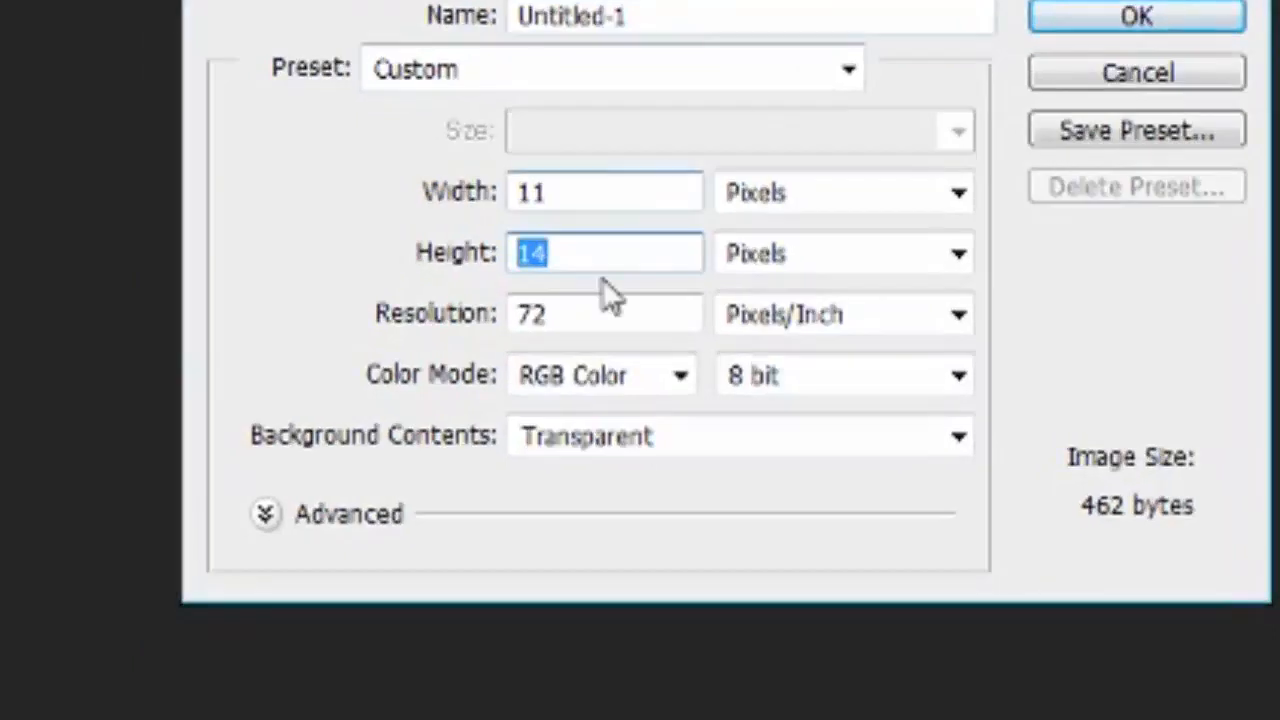
{"action": "left_click", "coordinate": [521, 302]}
Step: Change the units of the new document's width and height to inches
{"action": "left_click", "coordinate": [840, 184]}
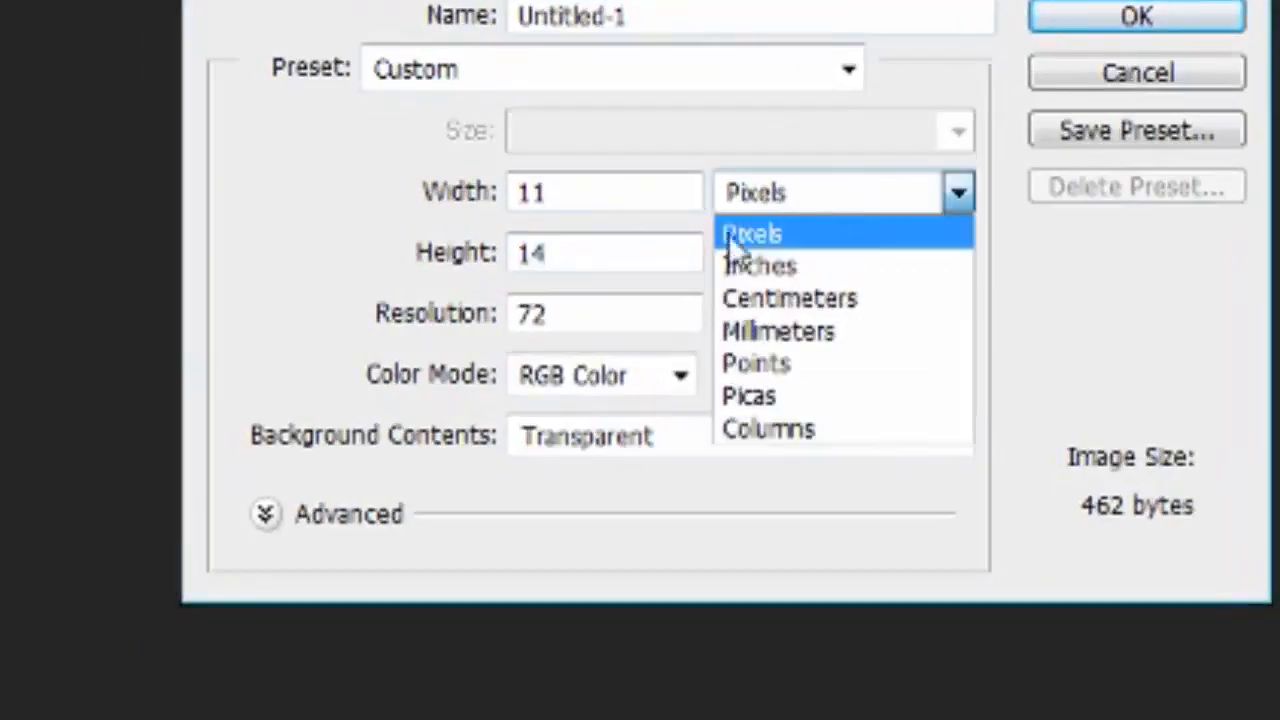
{"action": "left_click", "coordinate": [768, 266]}
{"action": "left_click", "coordinate": [768, 262]}
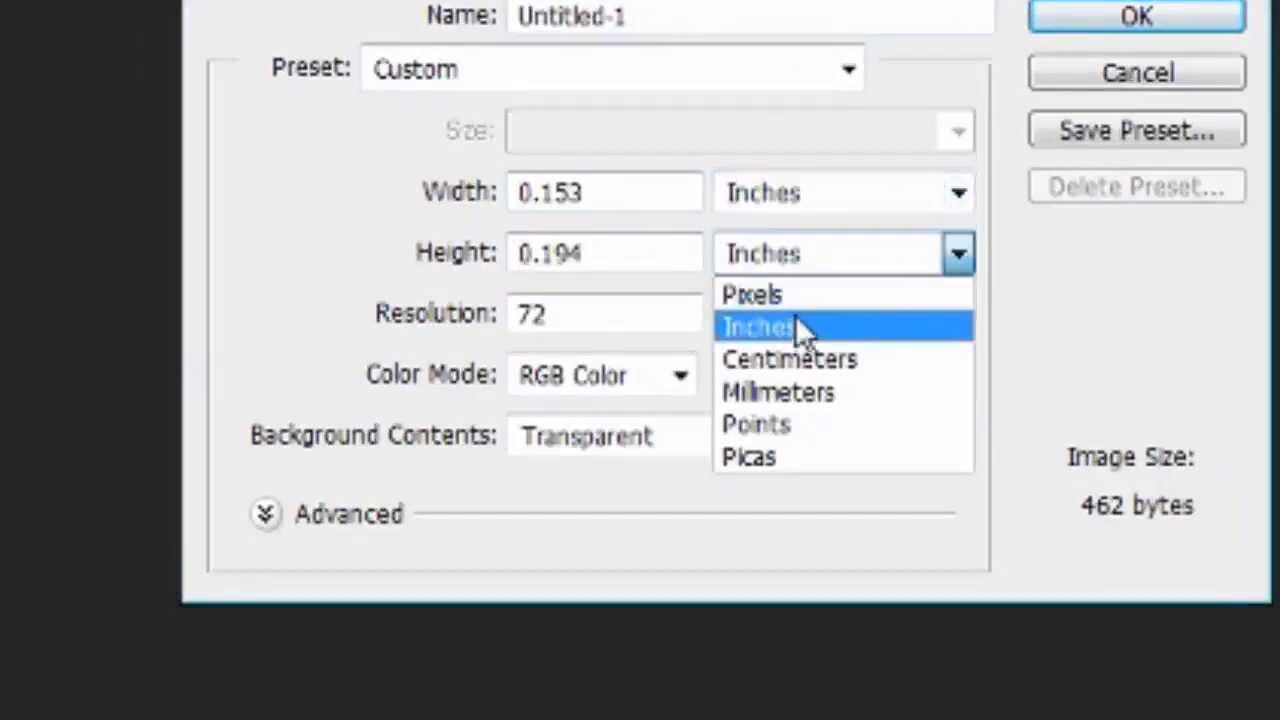
{"action": "left_click", "coordinate": [800, 329]}
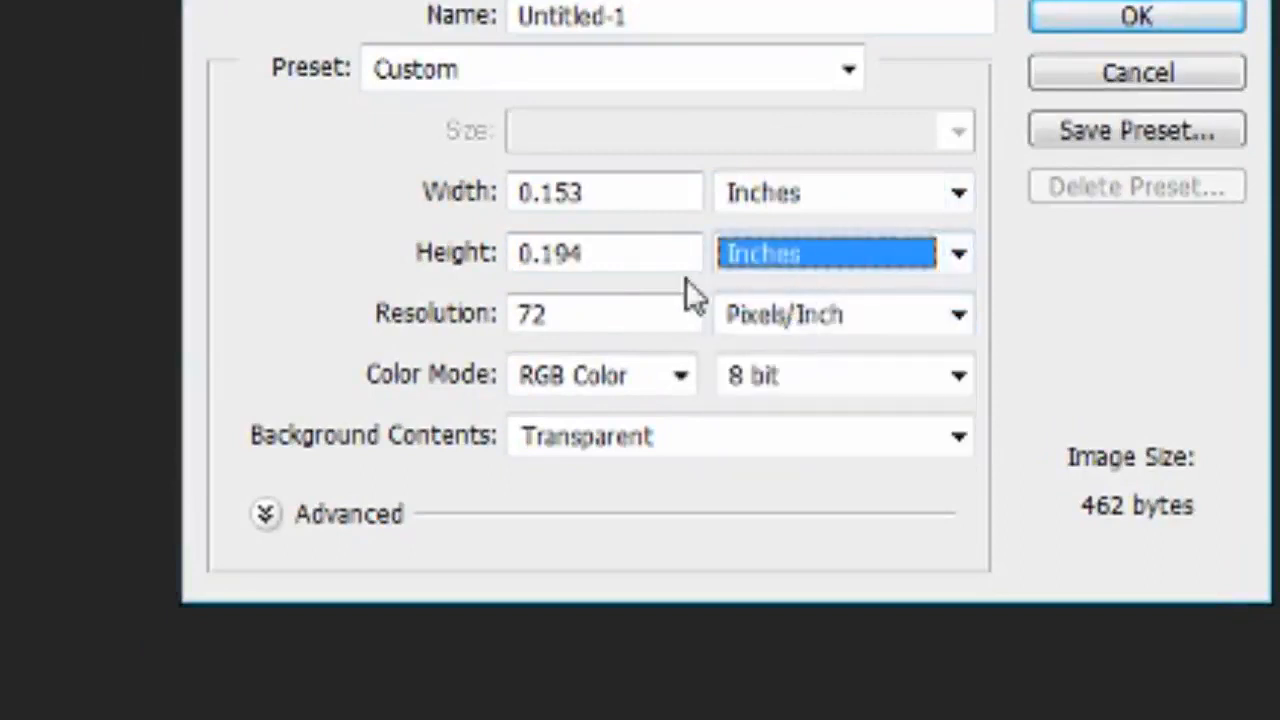
Step: Set the width to 11 inches and the height to 14 inches, and create the document
{"action": "key", "text": "shift+Tab"}
{"action": "left_click", "coordinate": [608, 180]}
{"action": "left_click_drag", "start_coordinate": [608, 177], "coordinate": [434, 189]}
{"action": "type", "text": "11"}
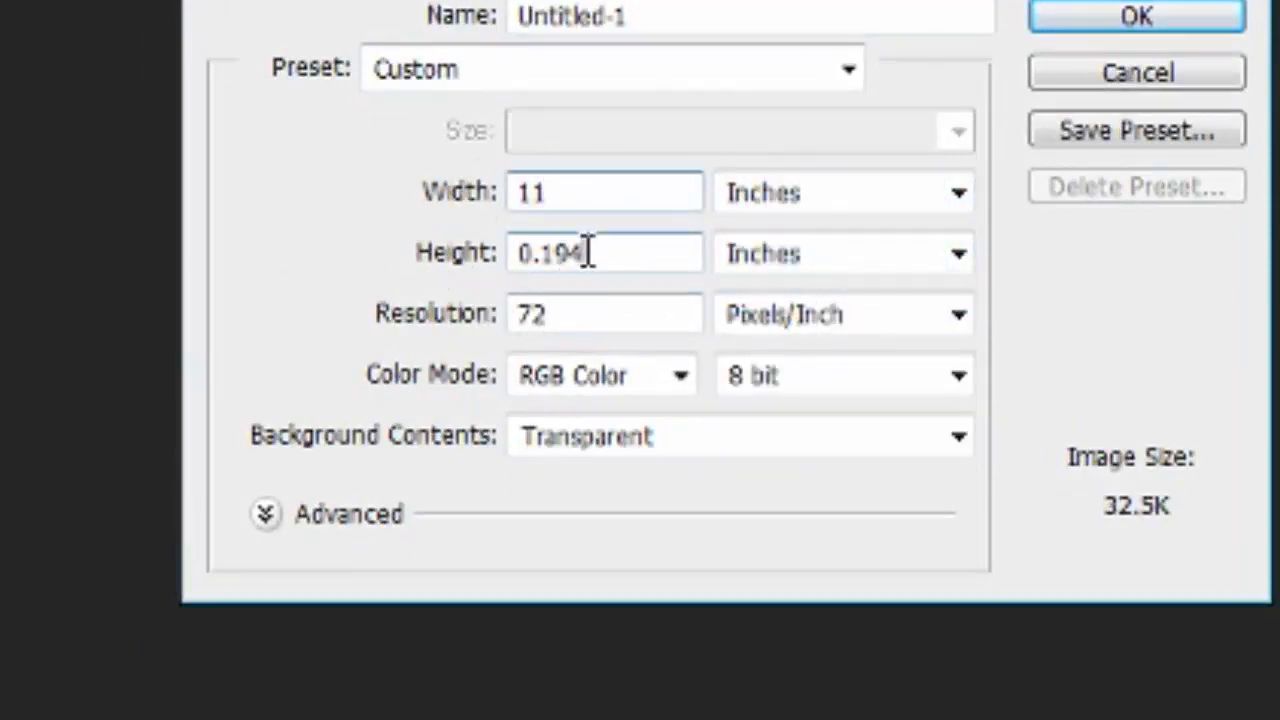
{"action": "left_click_drag", "start_coordinate": [587, 253], "coordinate": [518, 254]}
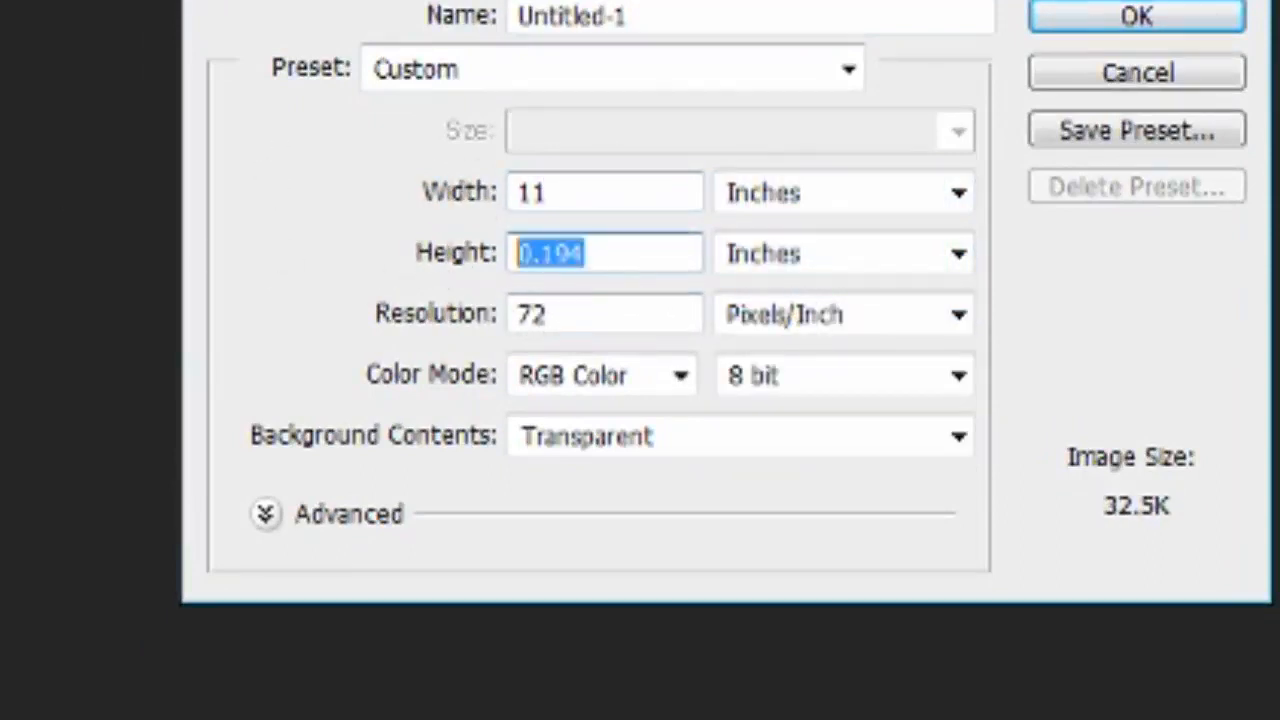
{"action": "type", "text": "14"}
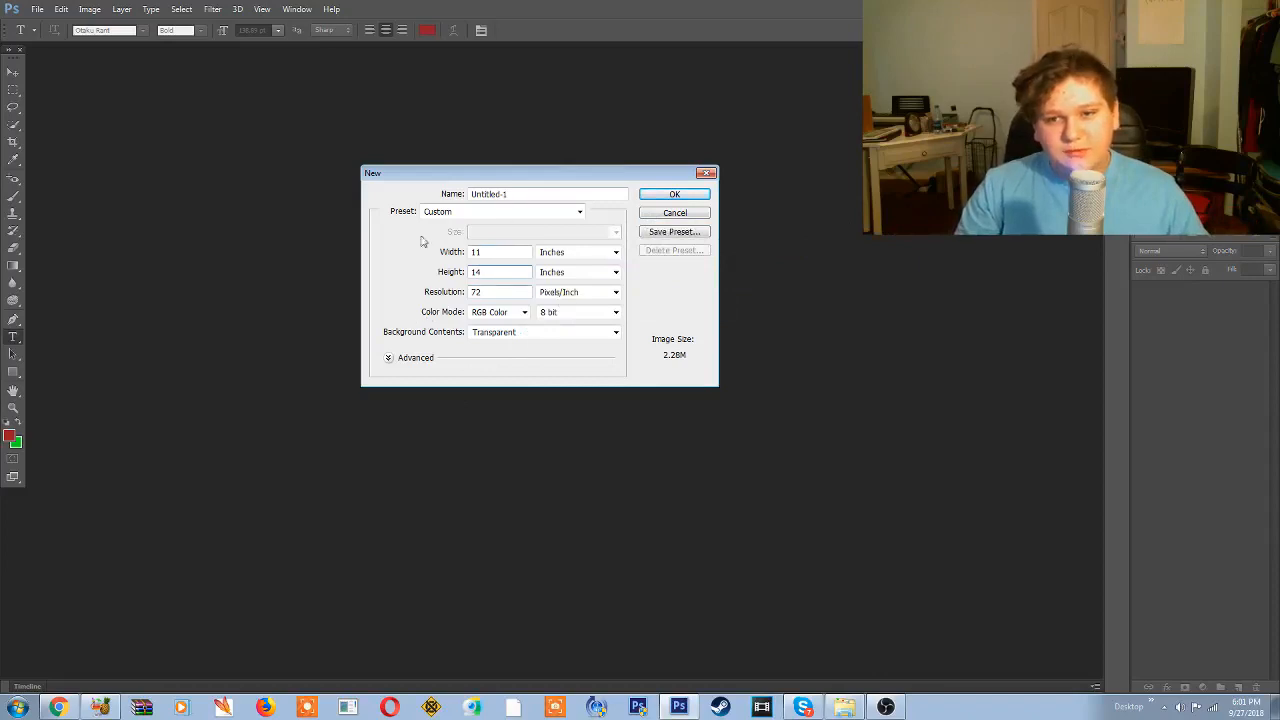
{"action": "left_click", "coordinate": [644, 197]}
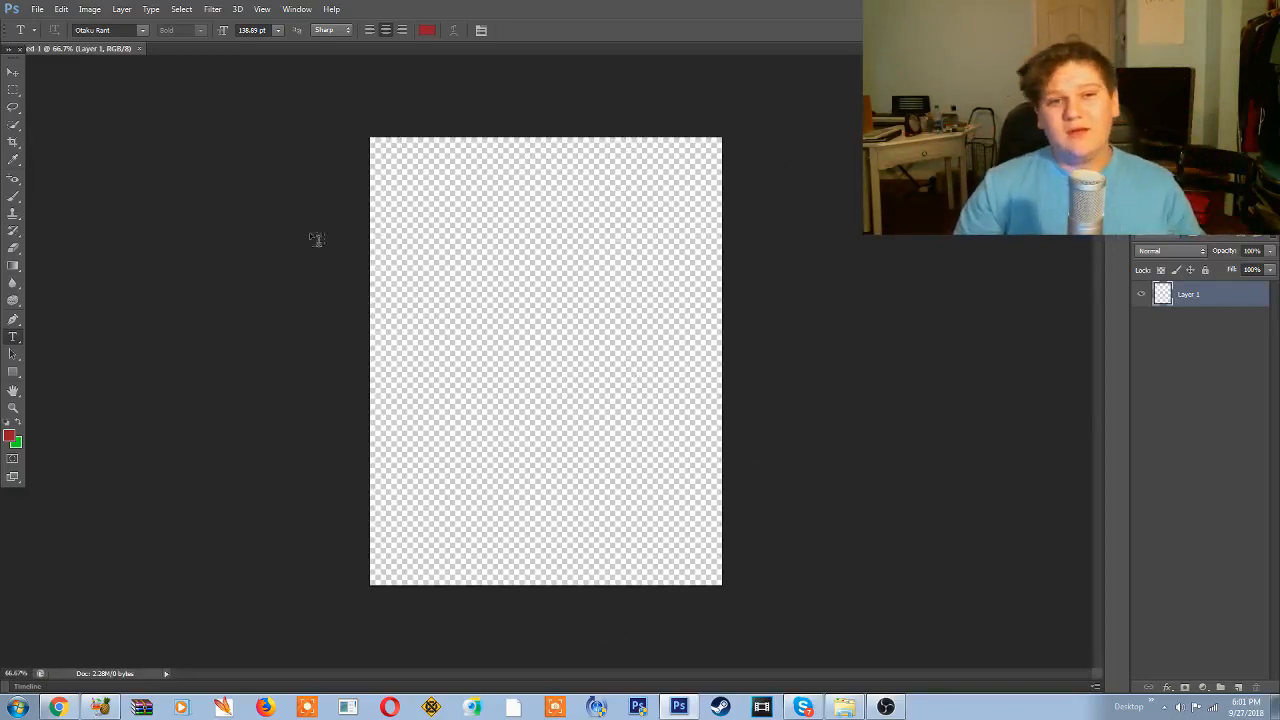
Step: Activate the Move tool for the new document
{"action": "left_click", "coordinate": [13, 72]}
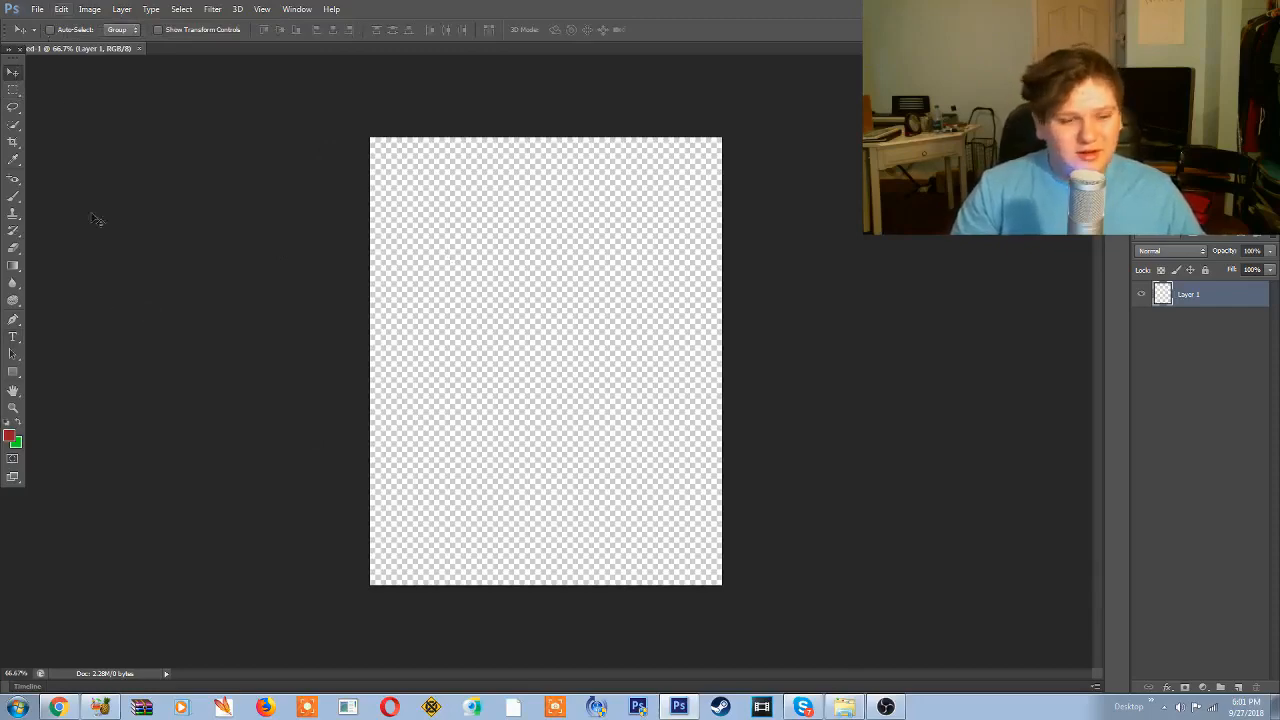
{"action": "left_click", "coordinate": [58, 707]}
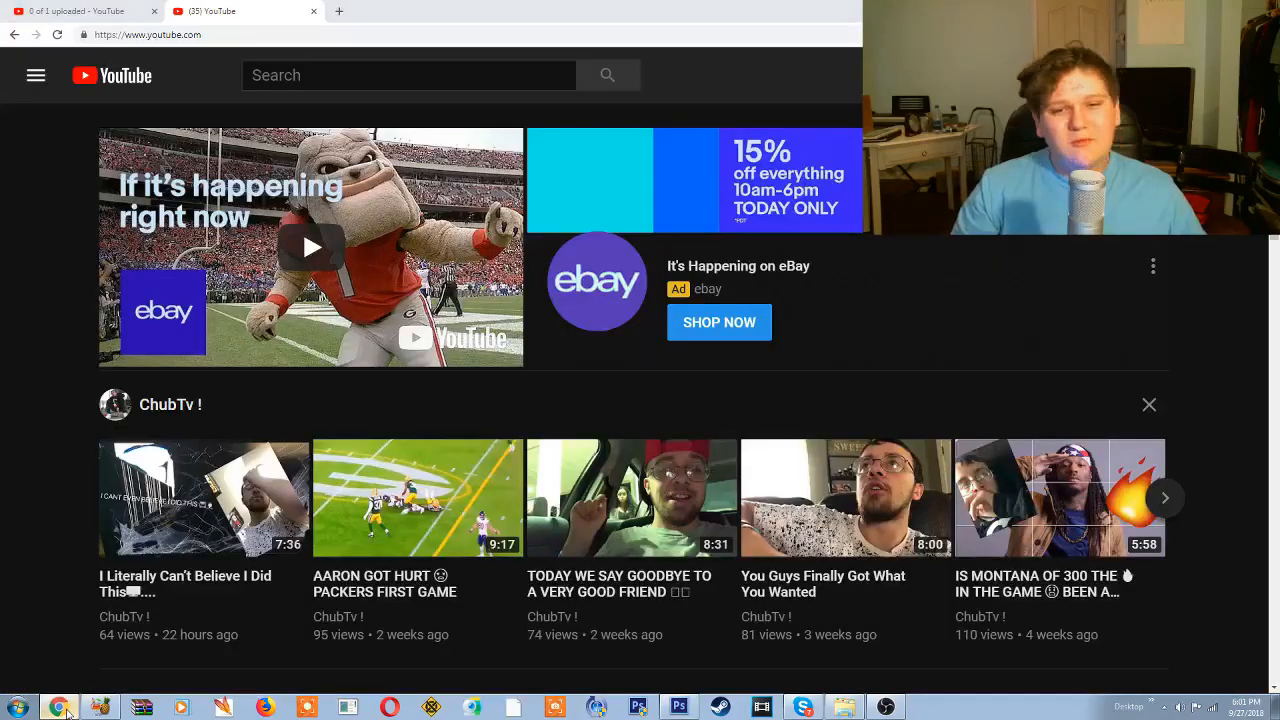
{"action": "left_click", "coordinate": [66, 710]}
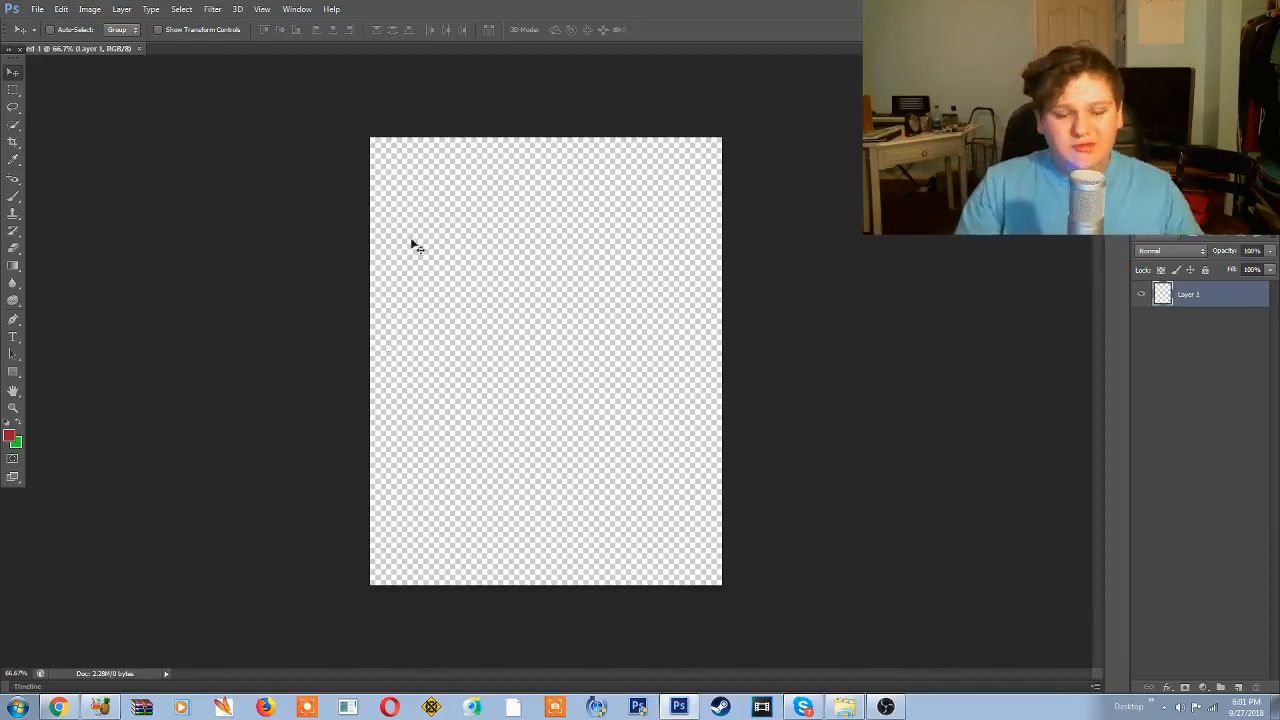
Step: Switch to Chrome and run a Google image search for "Broken down city background" in a new tab
{"action": "left_click", "coordinate": [58, 707]}
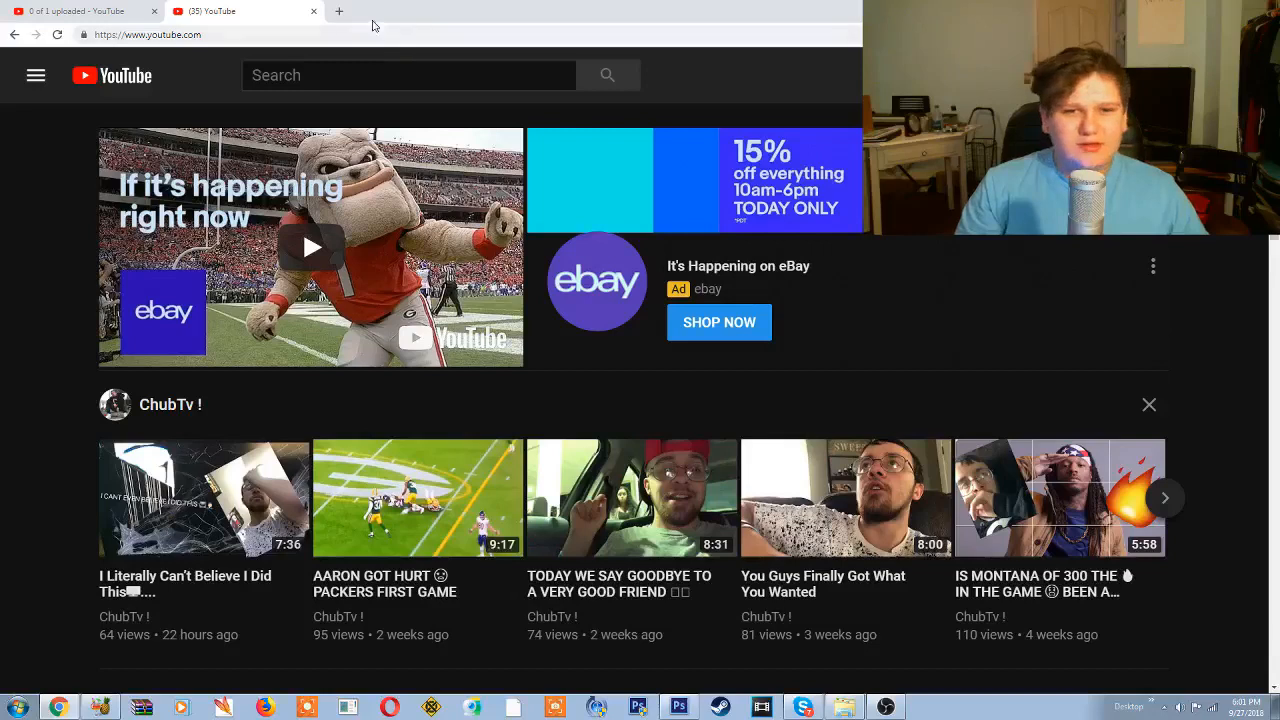
{"action": "left_click", "coordinate": [341, 12]}
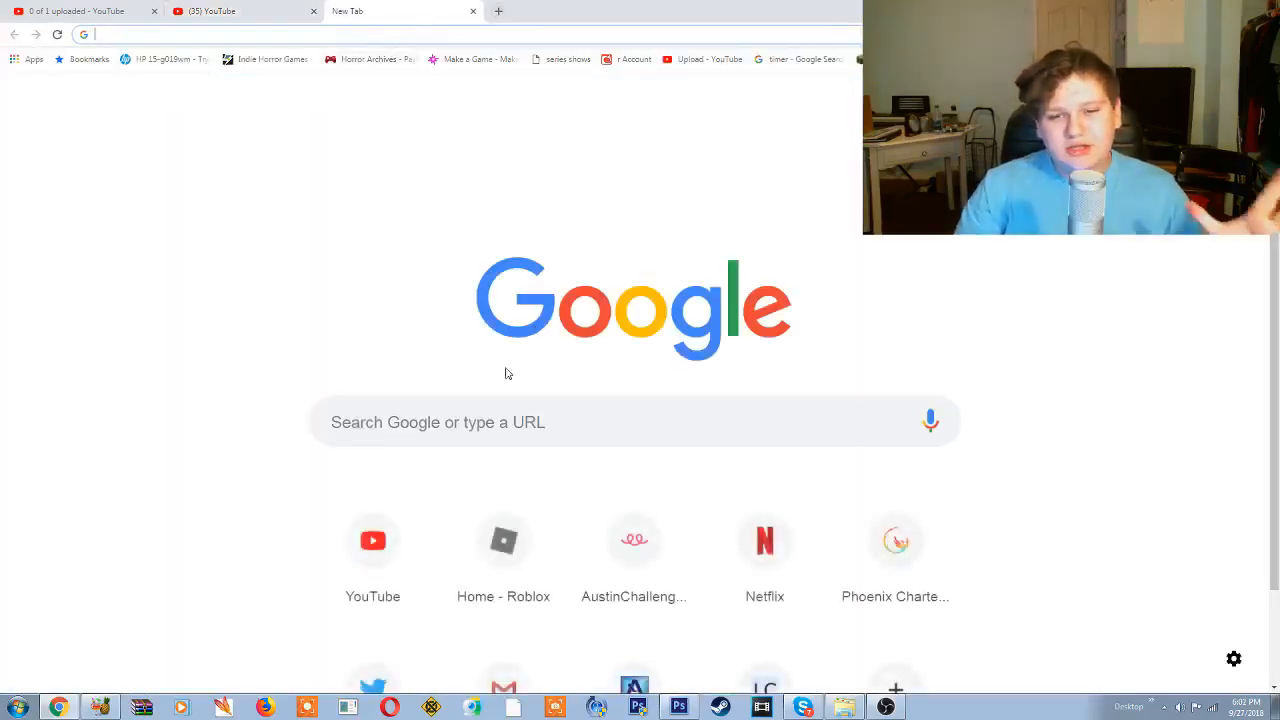
{"action": "left_click", "coordinate": [480, 420]}
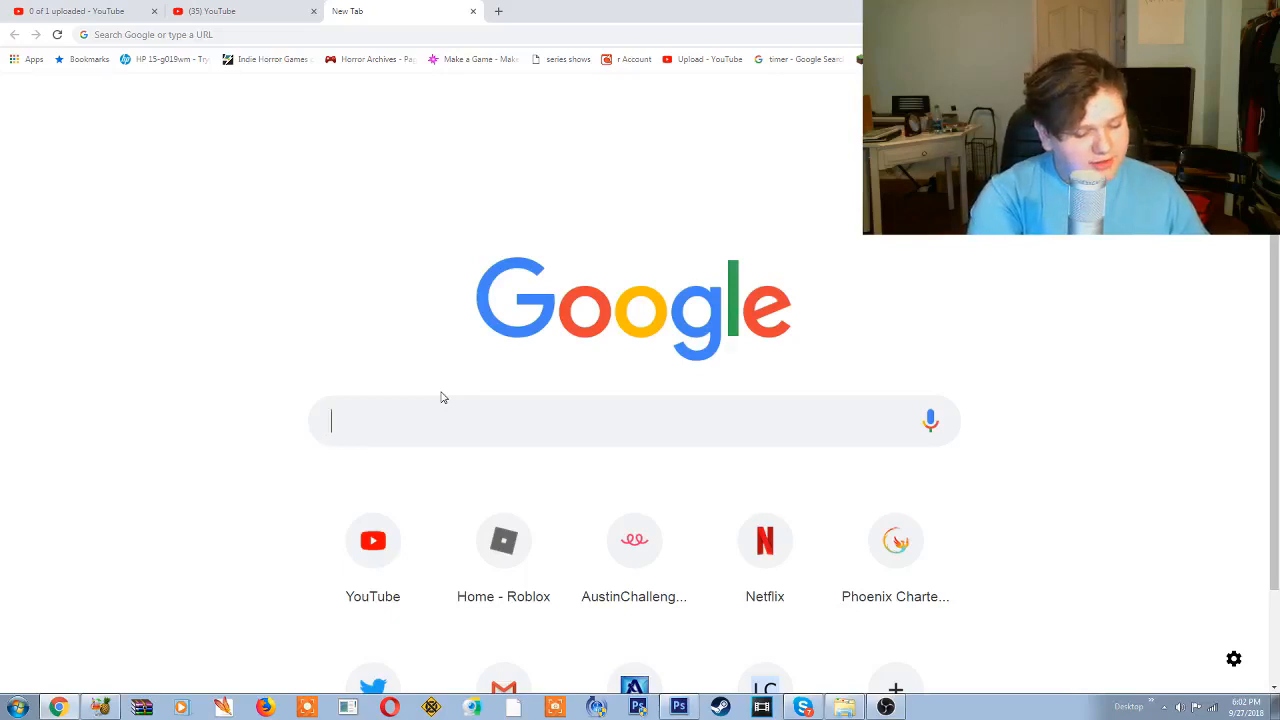
{"action": "type", "text": "B"}
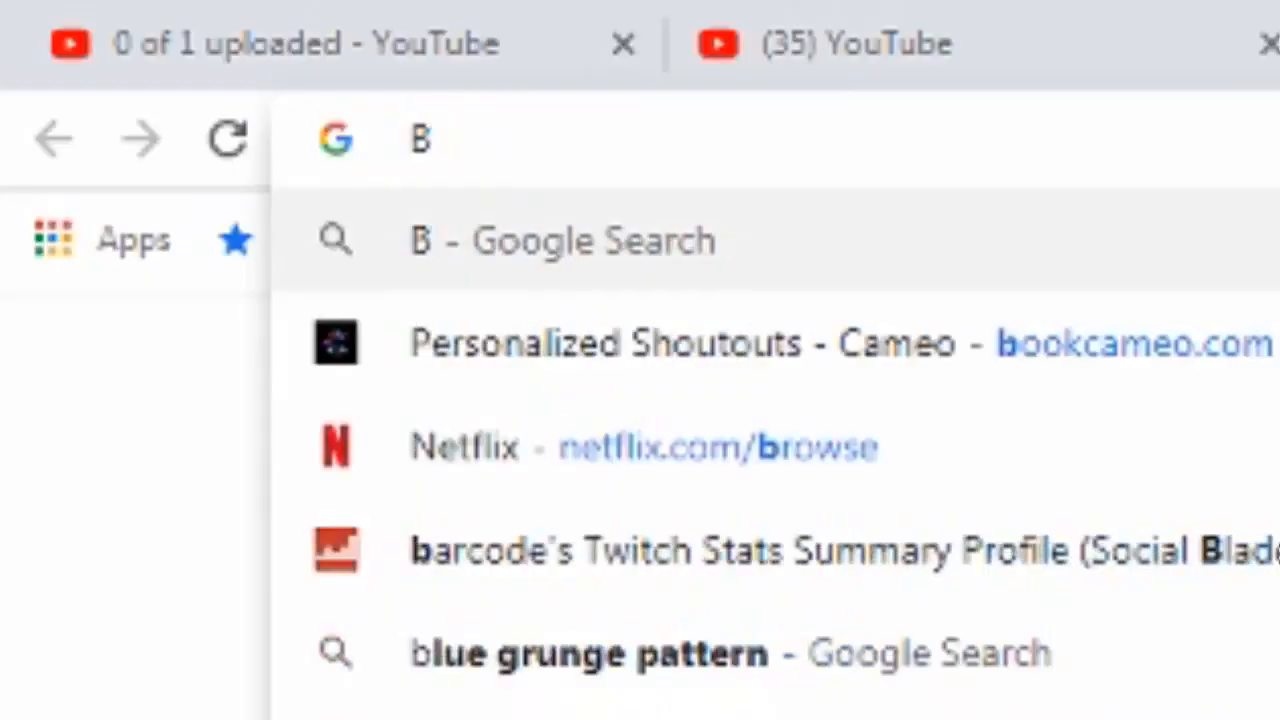
{"action": "type", "text": "roken down city"}
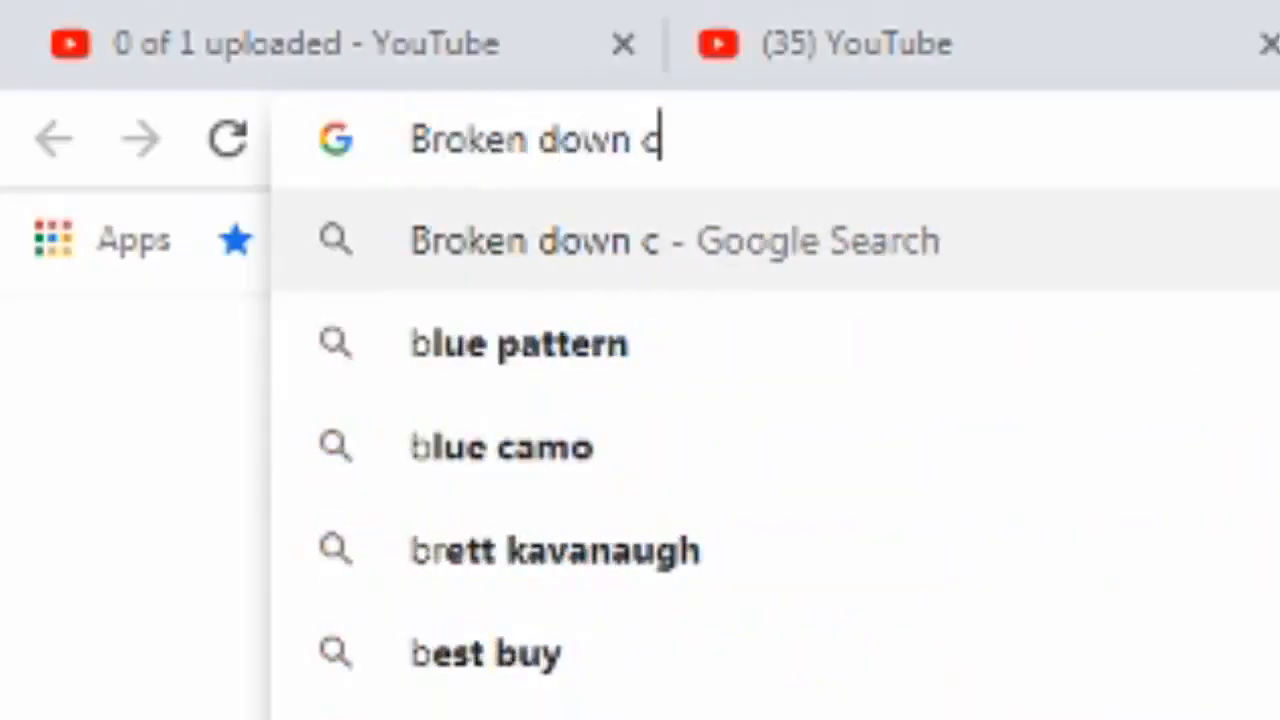
{"action": "type", "text": " backgroun"}
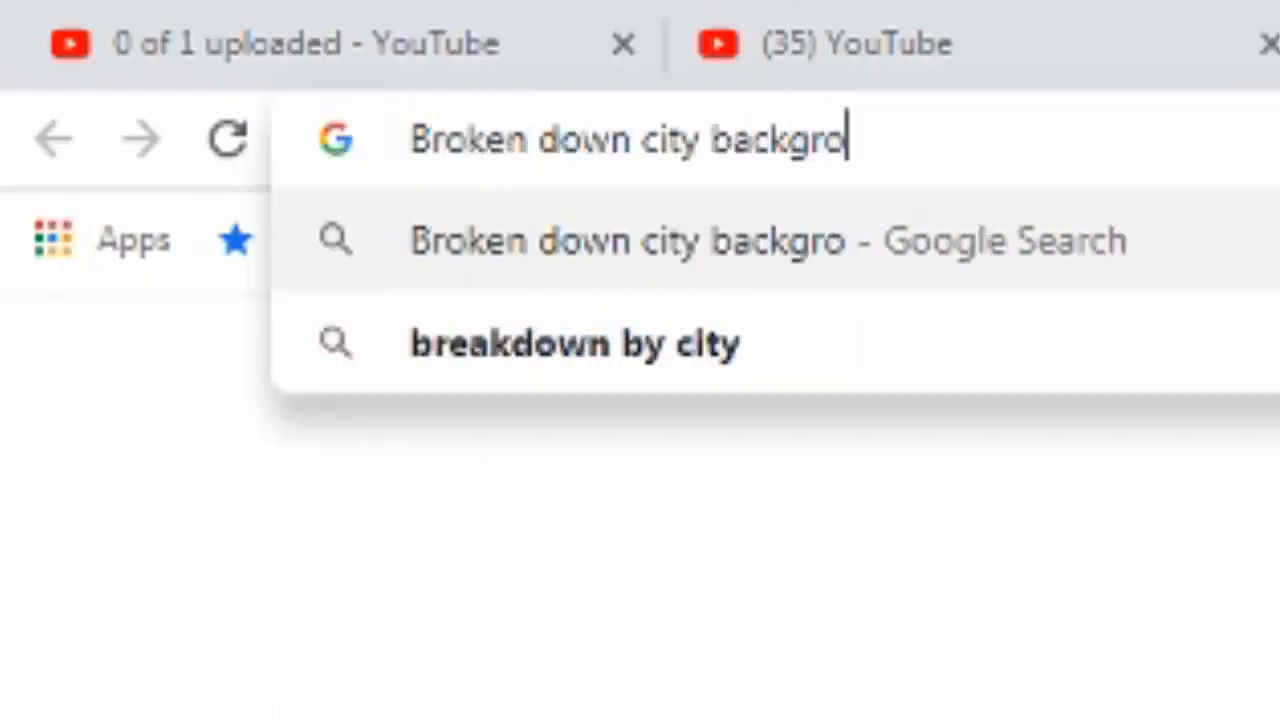
{"action": "type", "text": "d"}
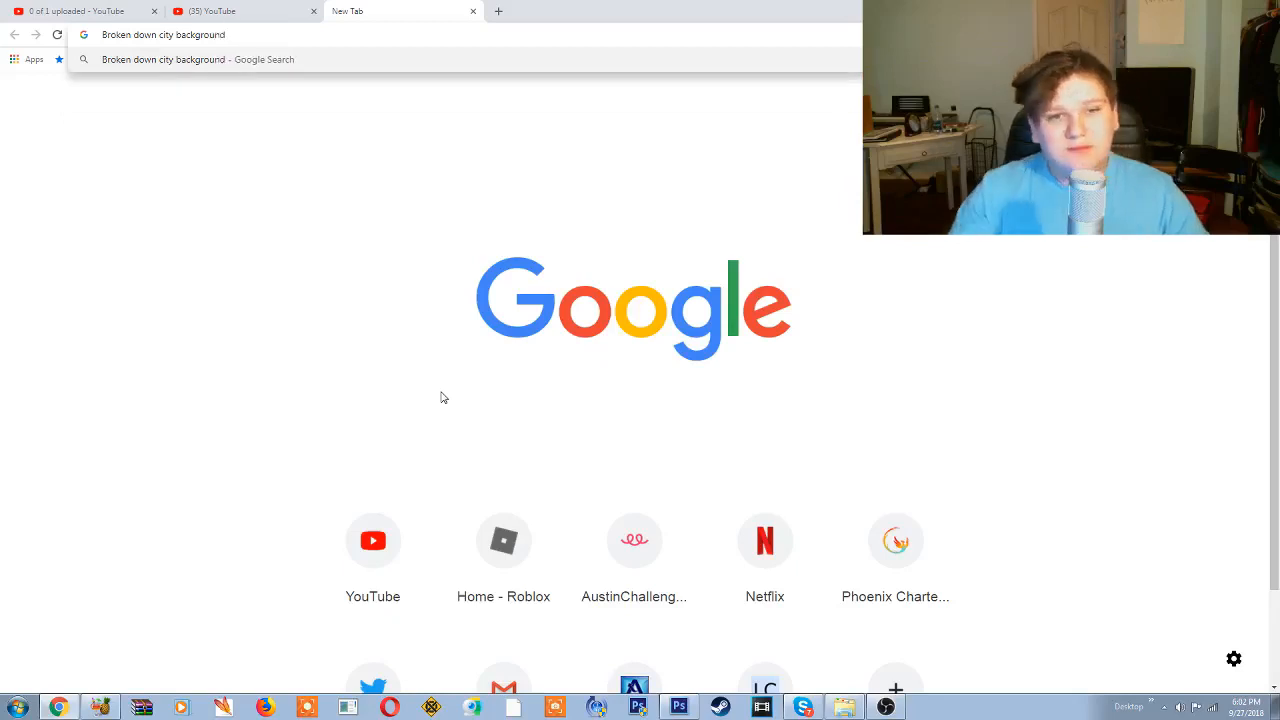
{"action": "key", "text": "Return"}
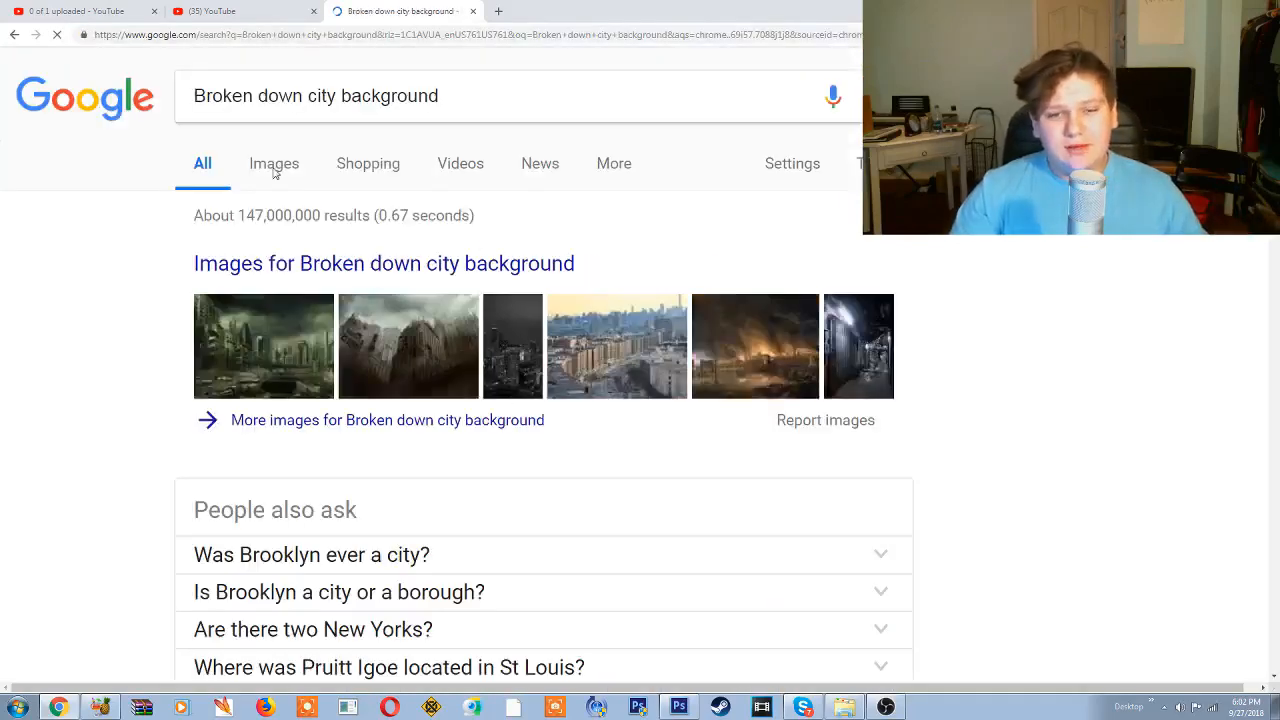
{"action": "left_click", "coordinate": [274, 171]}
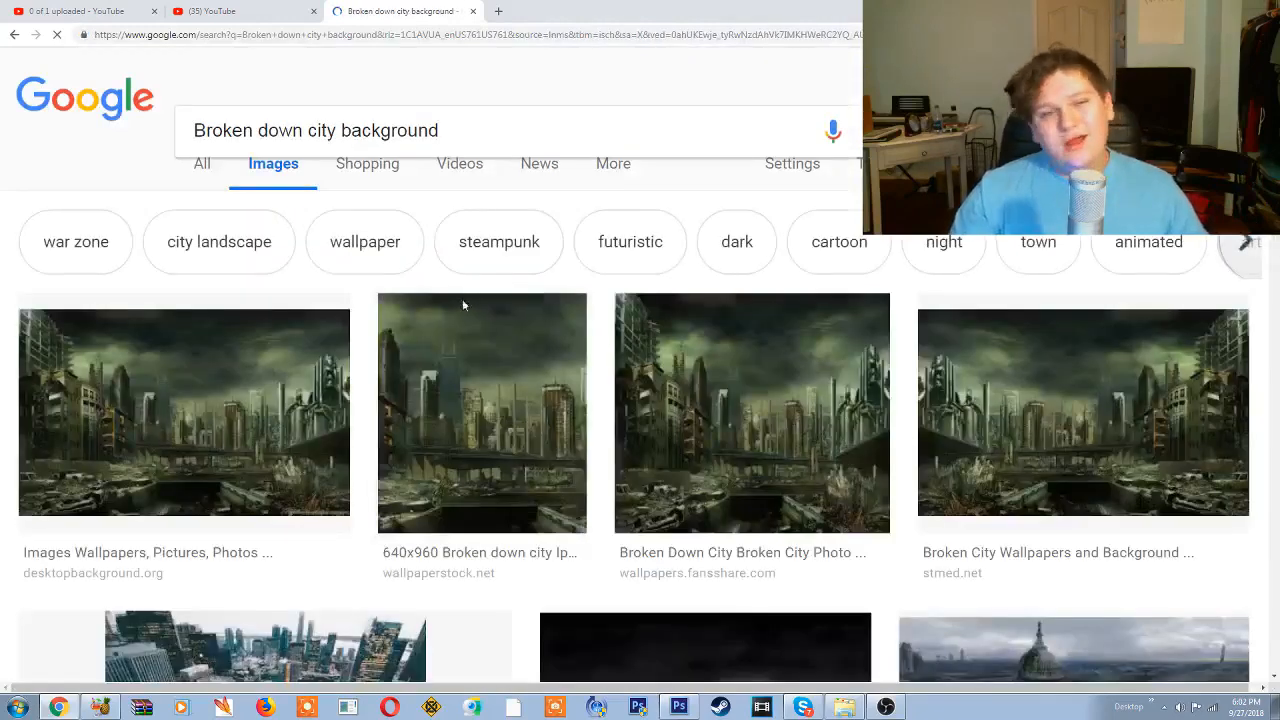
Step: Browse the image results and open the preview of the grey rubble-filled street photo from cnn.com
{"action": "scroll", "coordinate": [462, 304], "scroll_direction": "down", "scroll_amount": 2}
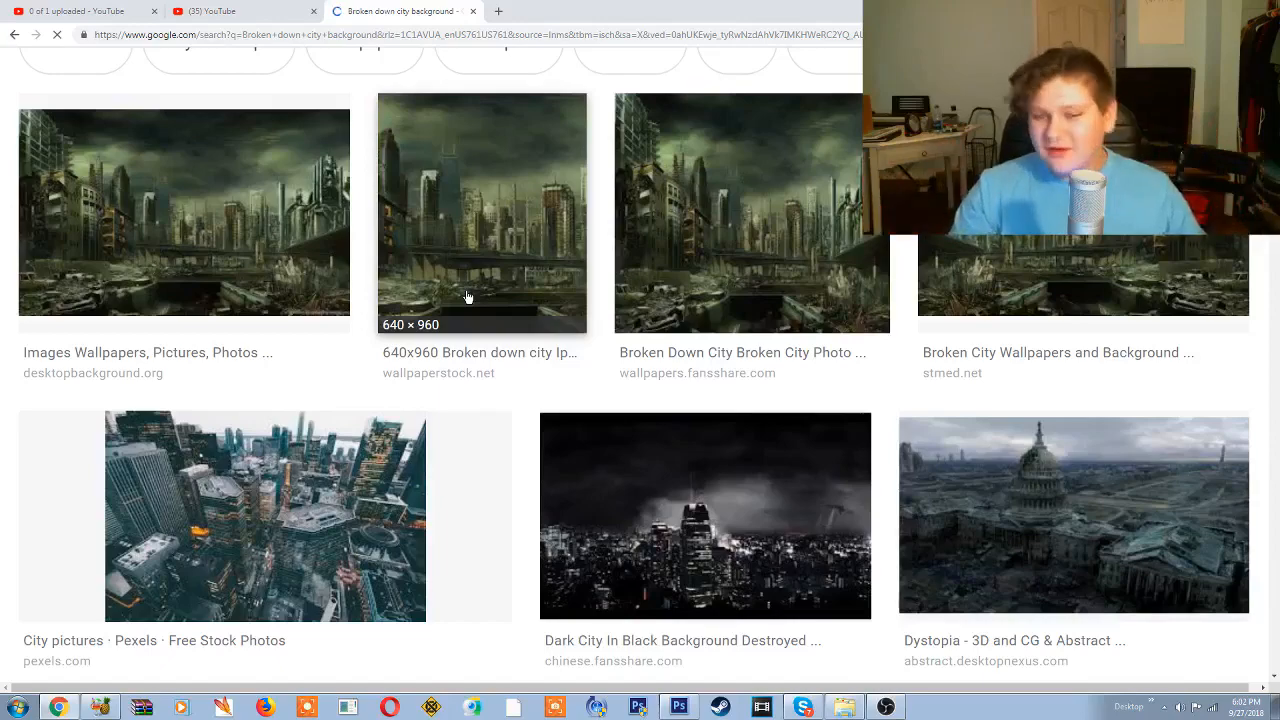
{"action": "scroll", "coordinate": [467, 297], "scroll_direction": "down", "scroll_amount": 3}
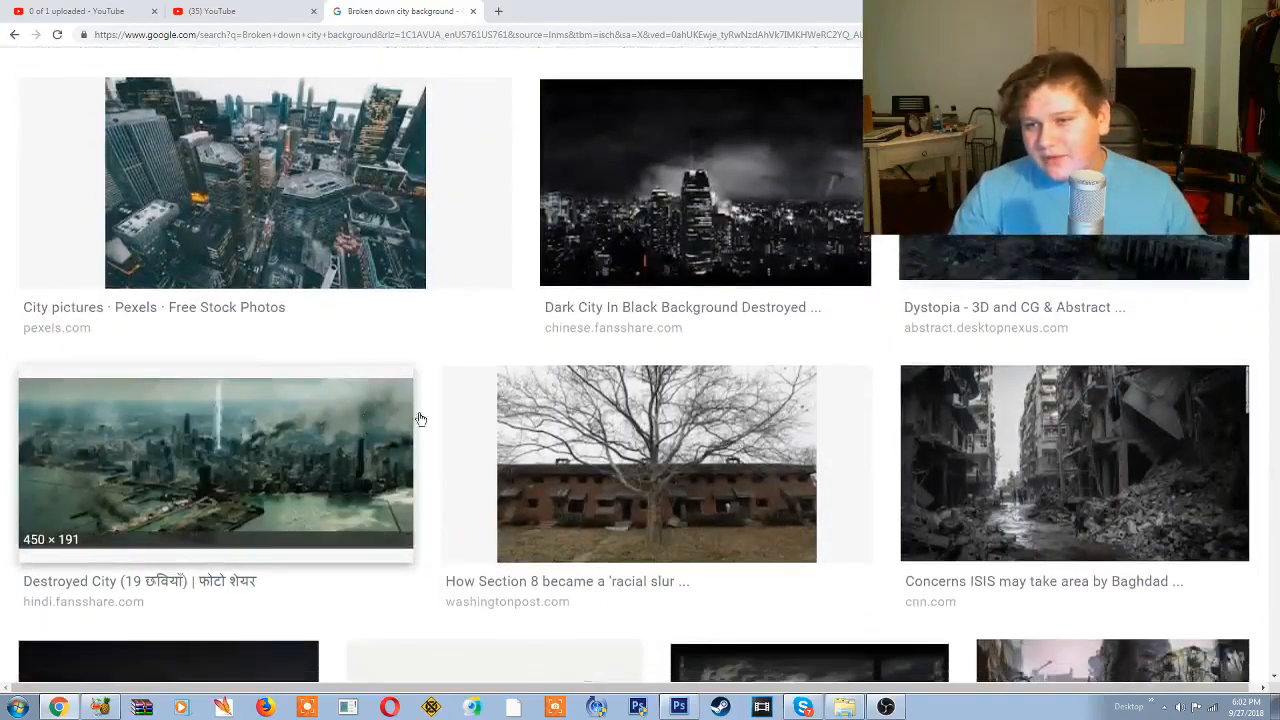
{"action": "scroll", "coordinate": [506, 377], "scroll_direction": "down", "scroll_amount": 3}
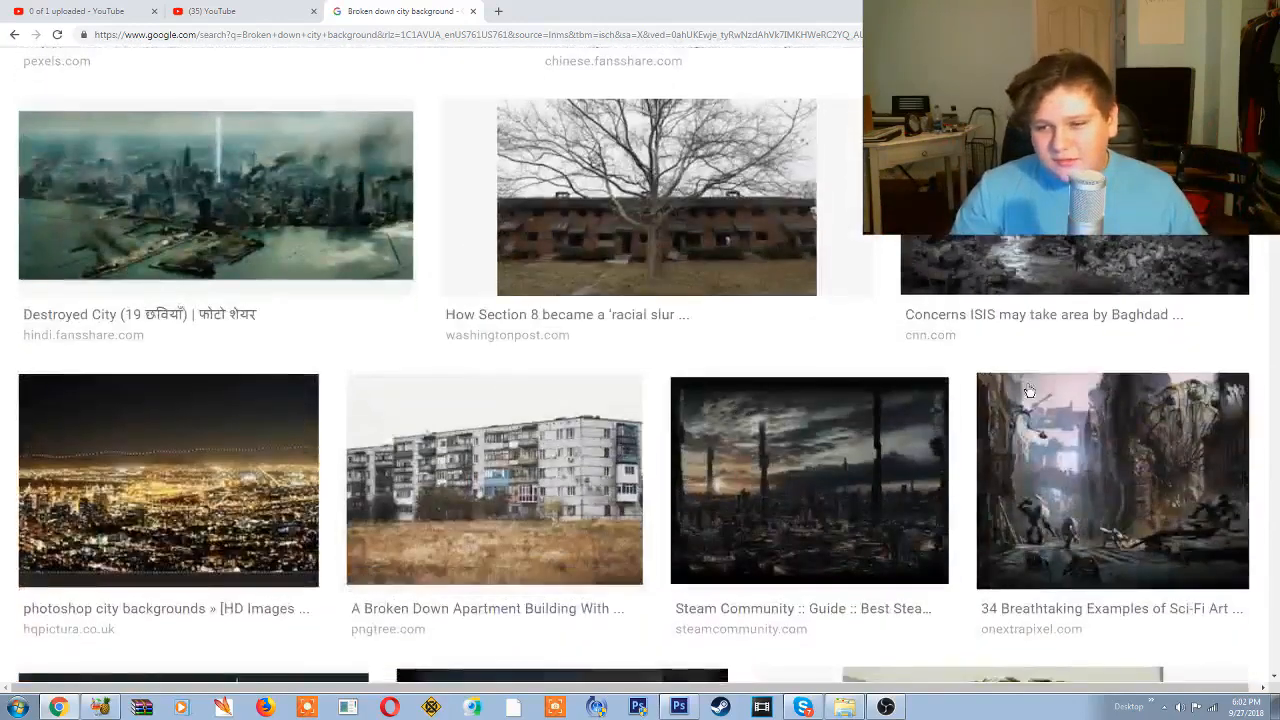
{"action": "scroll", "coordinate": [1018, 290], "scroll_direction": "down", "scroll_amount": 5}
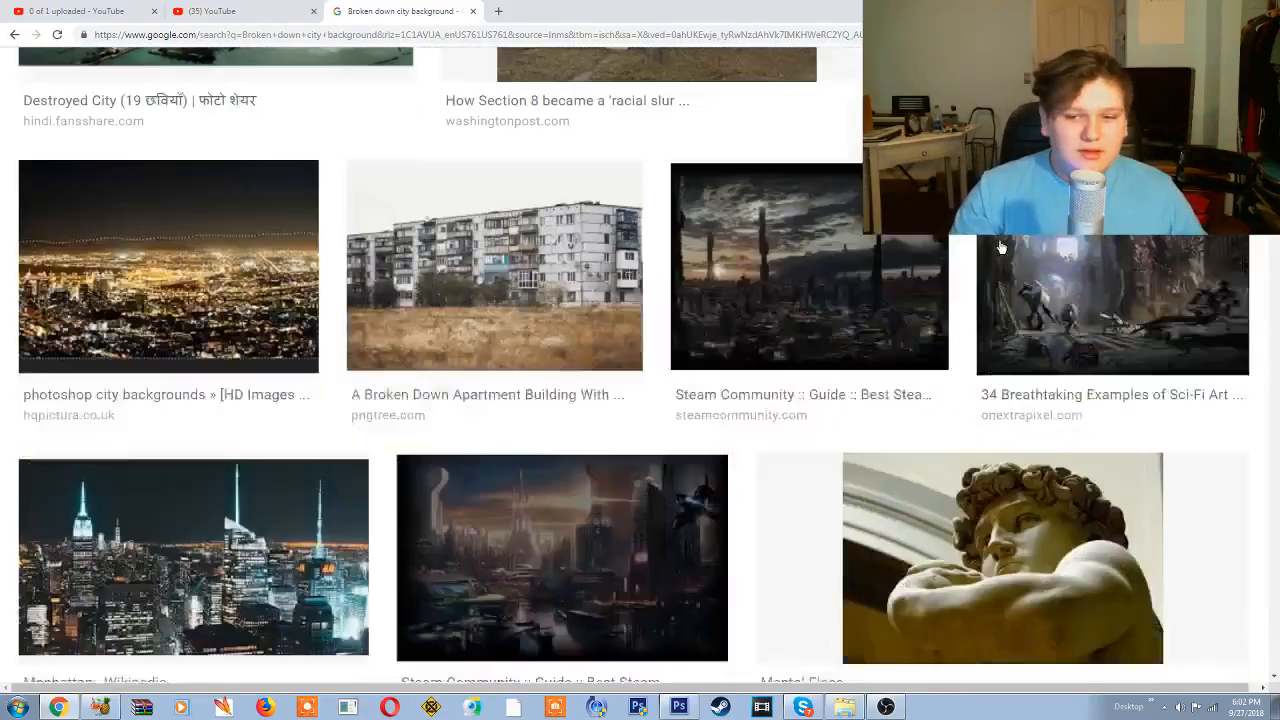
{"action": "scroll", "coordinate": [822, 354], "scroll_direction": "up", "scroll_amount": 10}
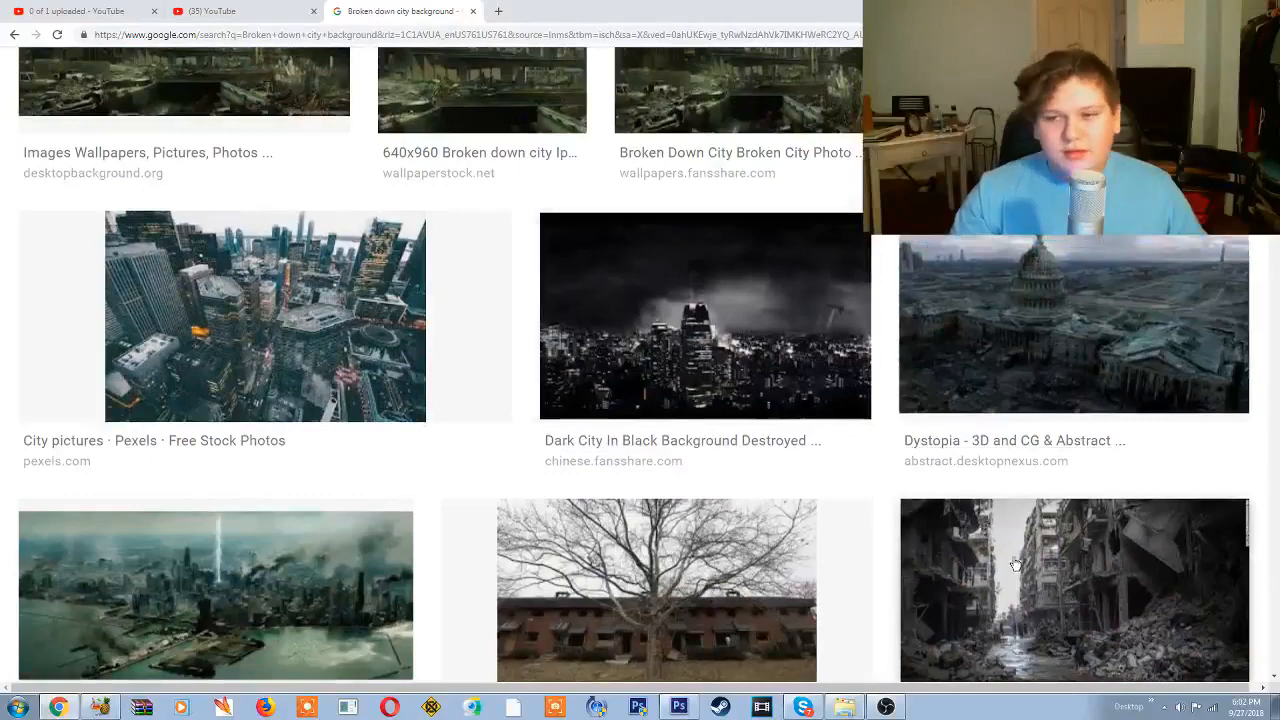
{"action": "scroll", "coordinate": [1000, 560], "scroll_direction": "up", "scroll_amount": 1}
{"action": "scroll", "coordinate": [995, 563], "scroll_direction": "up", "scroll_amount": 1}
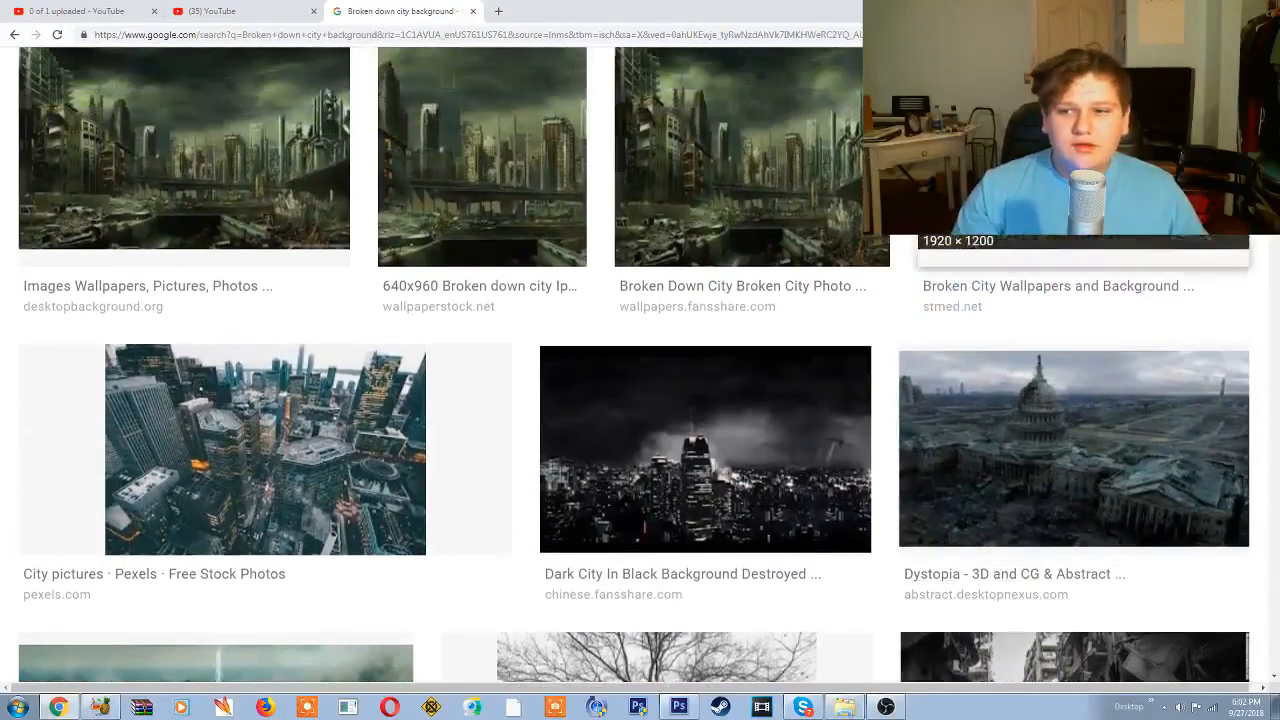
{"action": "scroll", "coordinate": [942, 458], "scroll_direction": "down", "scroll_amount": 4}
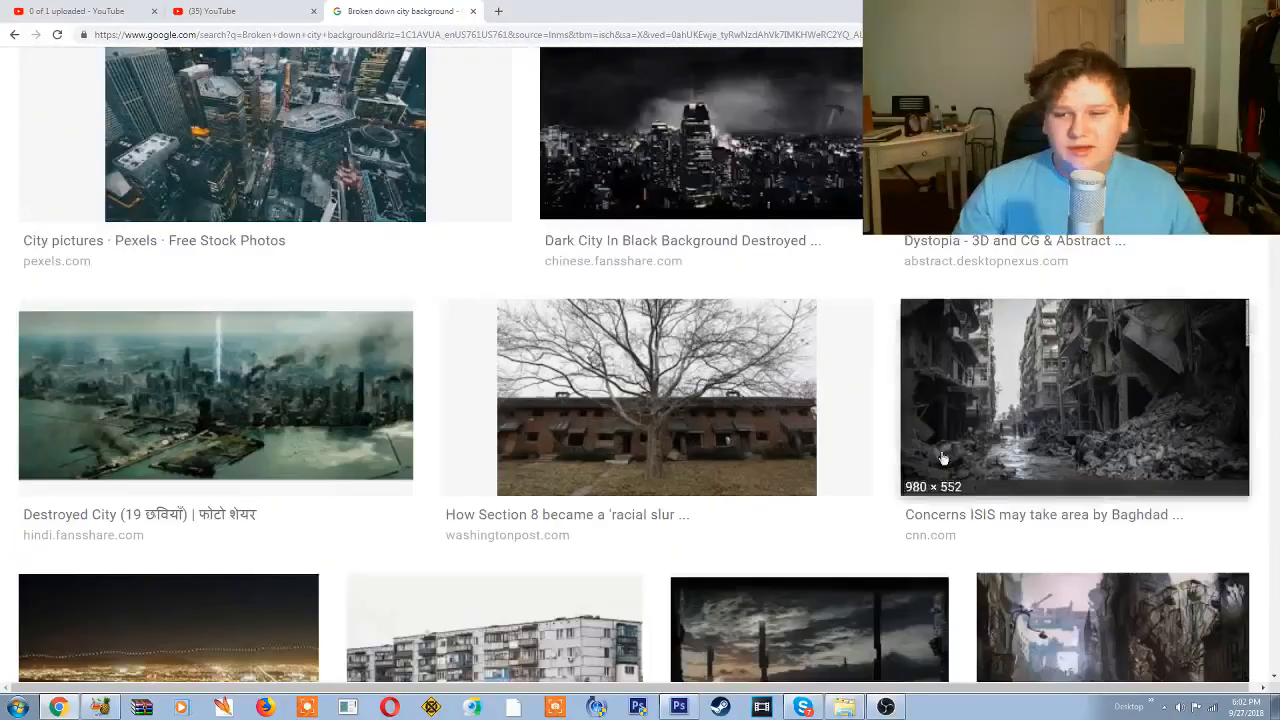
{"action": "left_click", "coordinate": [1020, 468]}
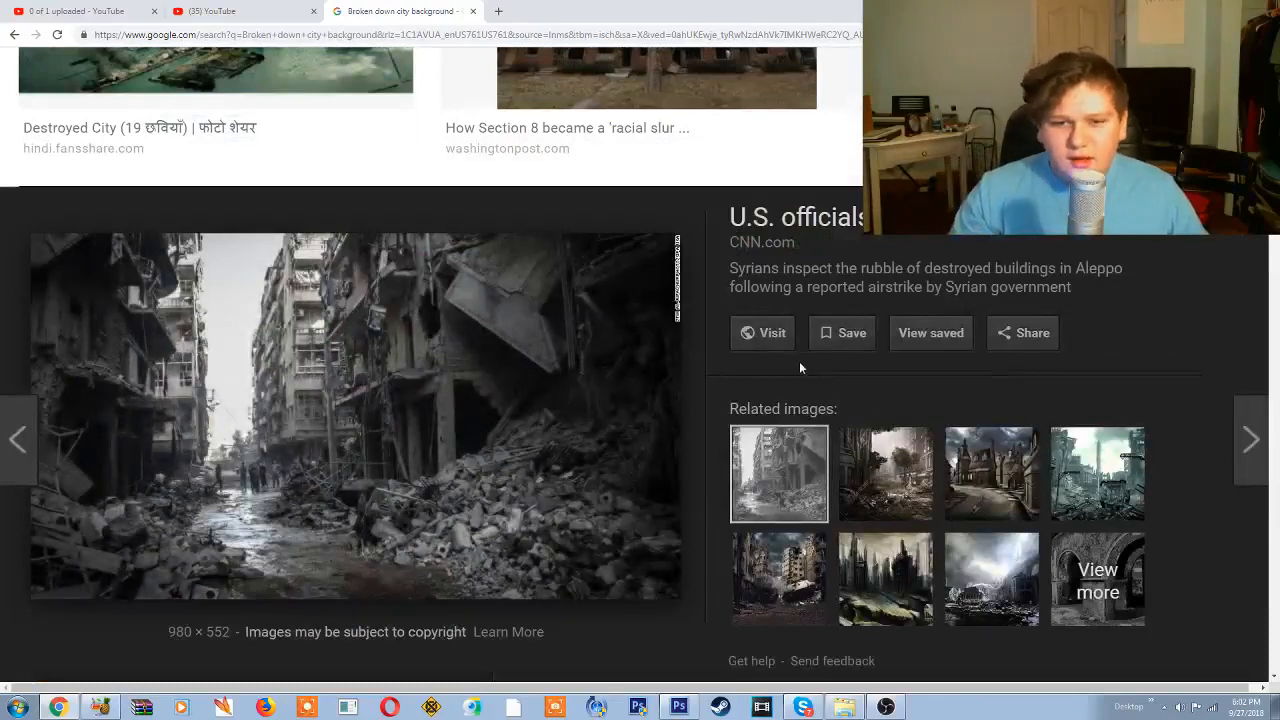
{"action": "scroll", "coordinate": [800, 366], "scroll_direction": "down", "scroll_amount": 1}
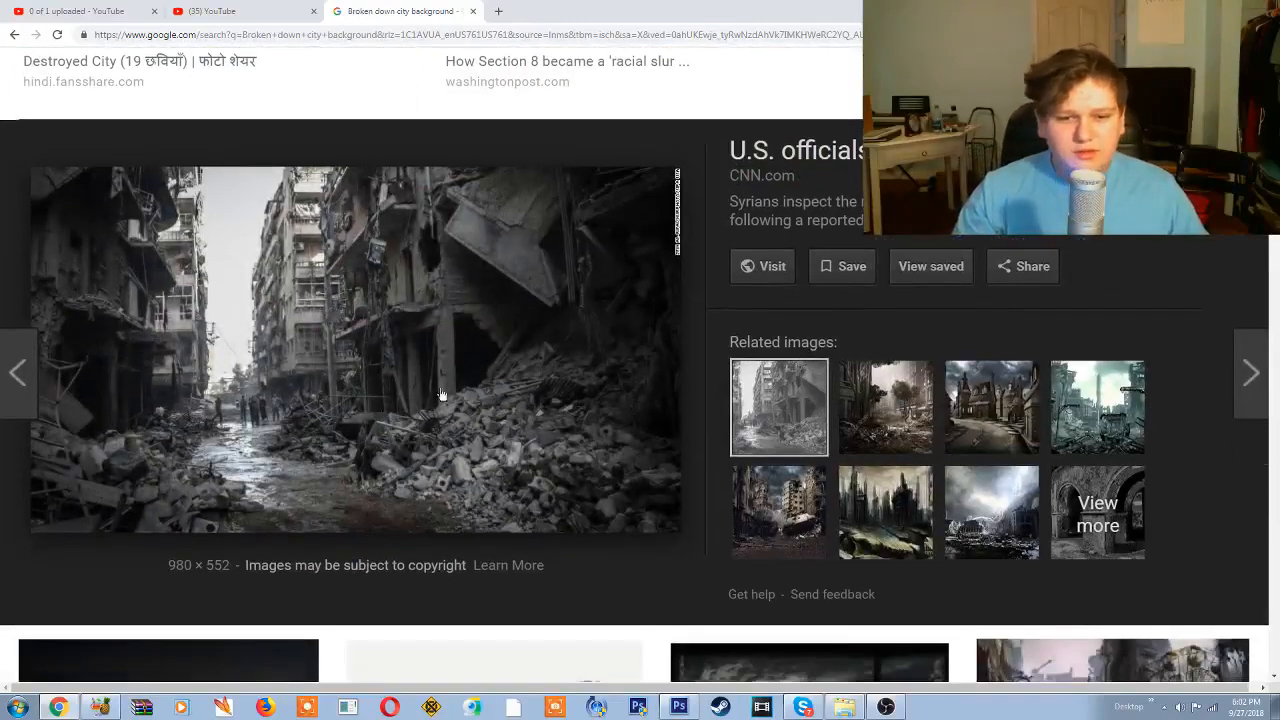
{"action": "right_click", "coordinate": [366, 388]}
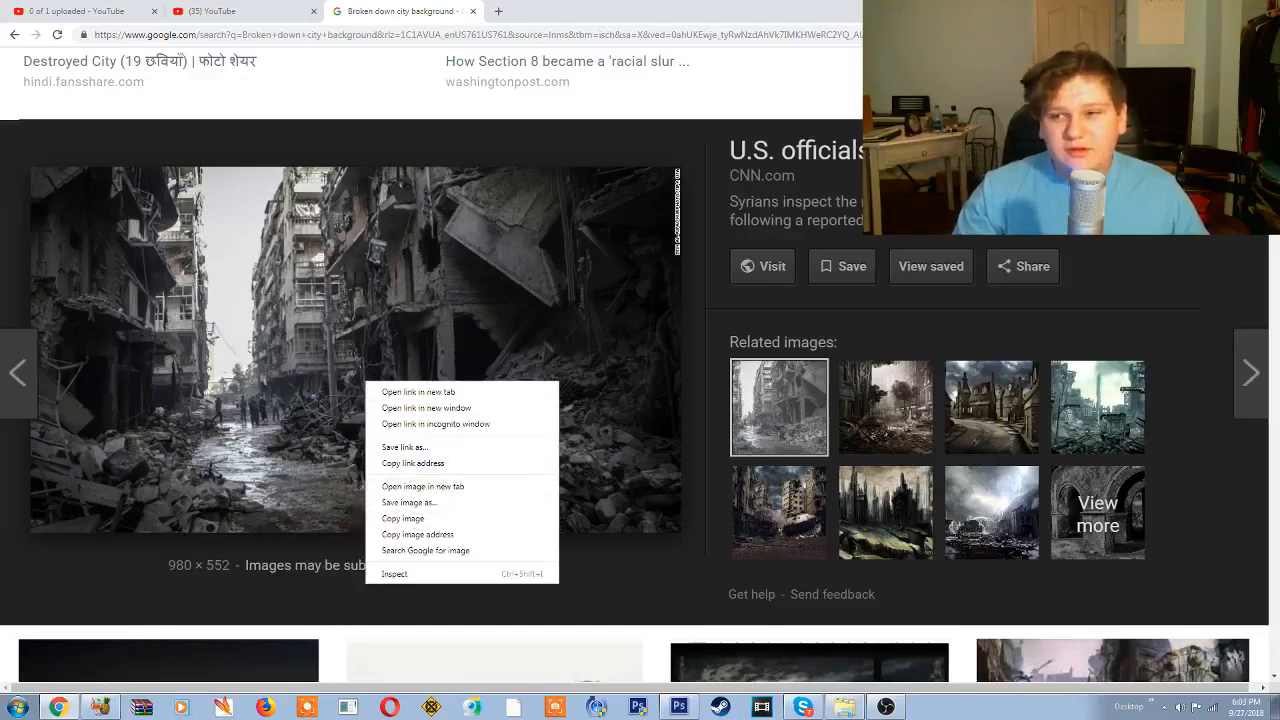
{"action": "left_click", "coordinate": [872, 226]}
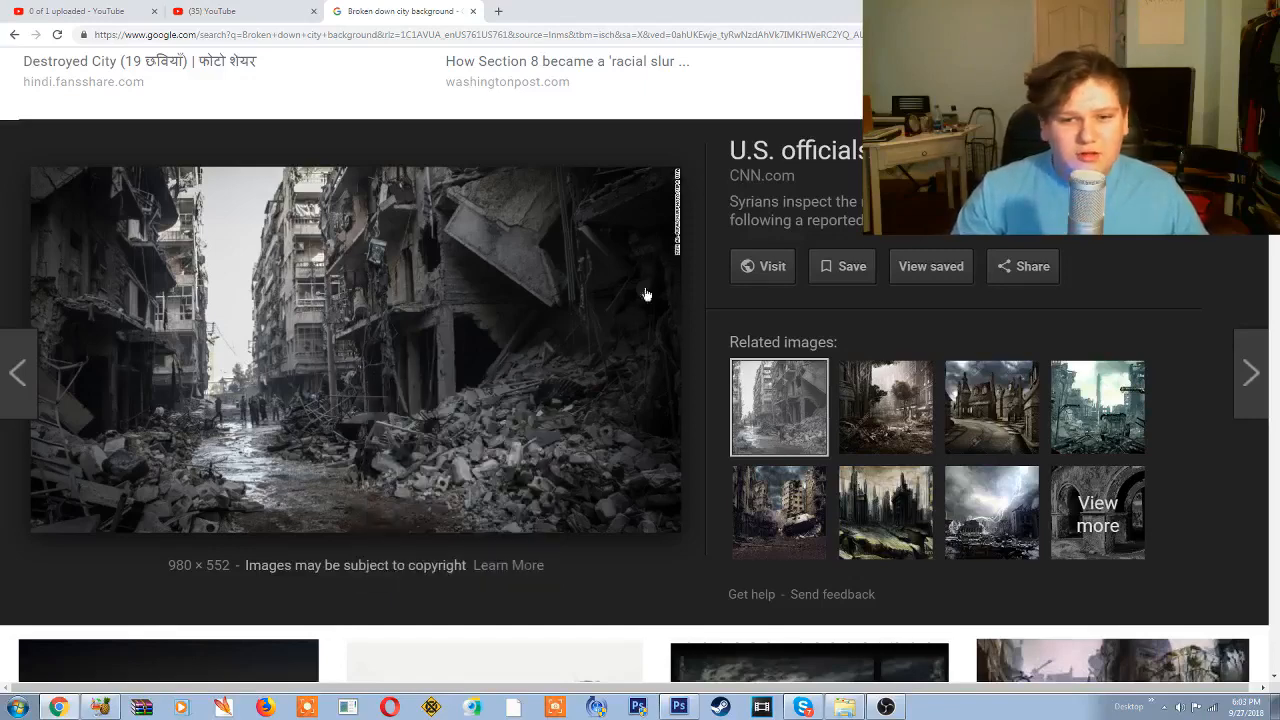
{"action": "scroll", "coordinate": [646, 294], "scroll_direction": "down", "scroll_amount": 3}
{"action": "scroll", "coordinate": [594, 391], "scroll_direction": "up", "scroll_amount": 3}
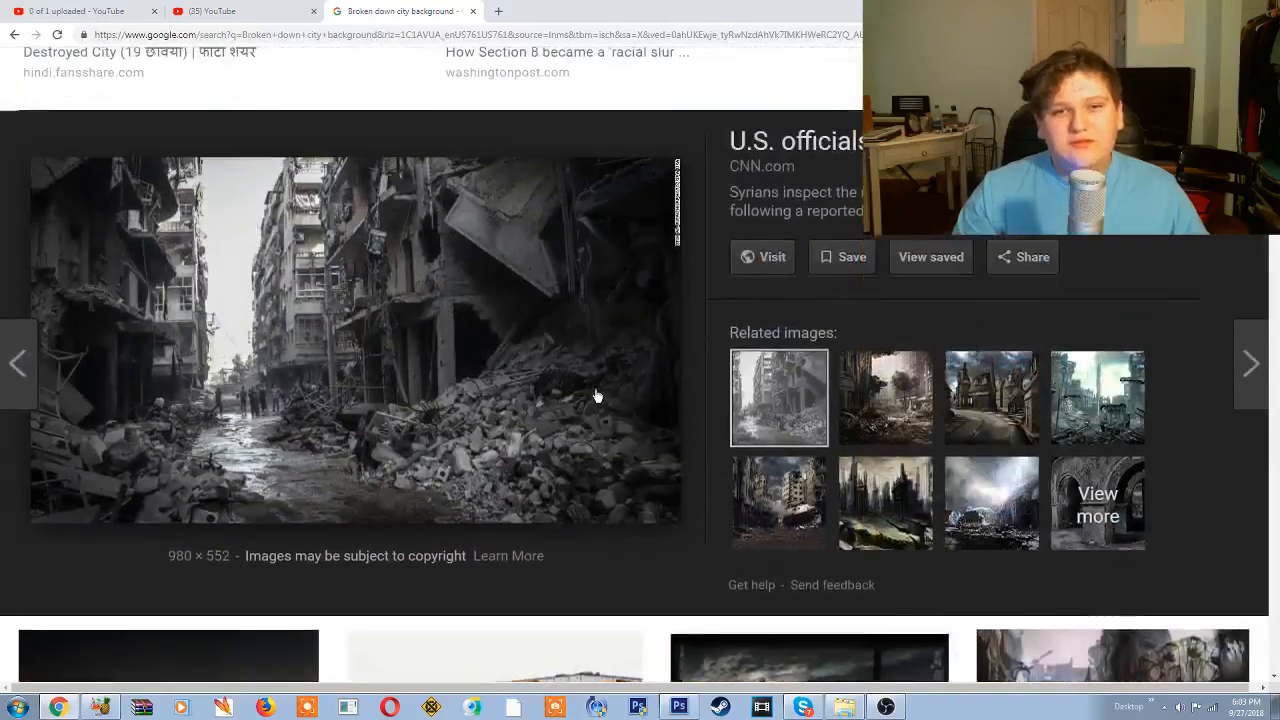
{"action": "scroll", "coordinate": [594, 394], "scroll_direction": "up", "scroll_amount": 2}
{"action": "scroll", "coordinate": [586, 366], "scroll_direction": "down", "scroll_amount": 2}
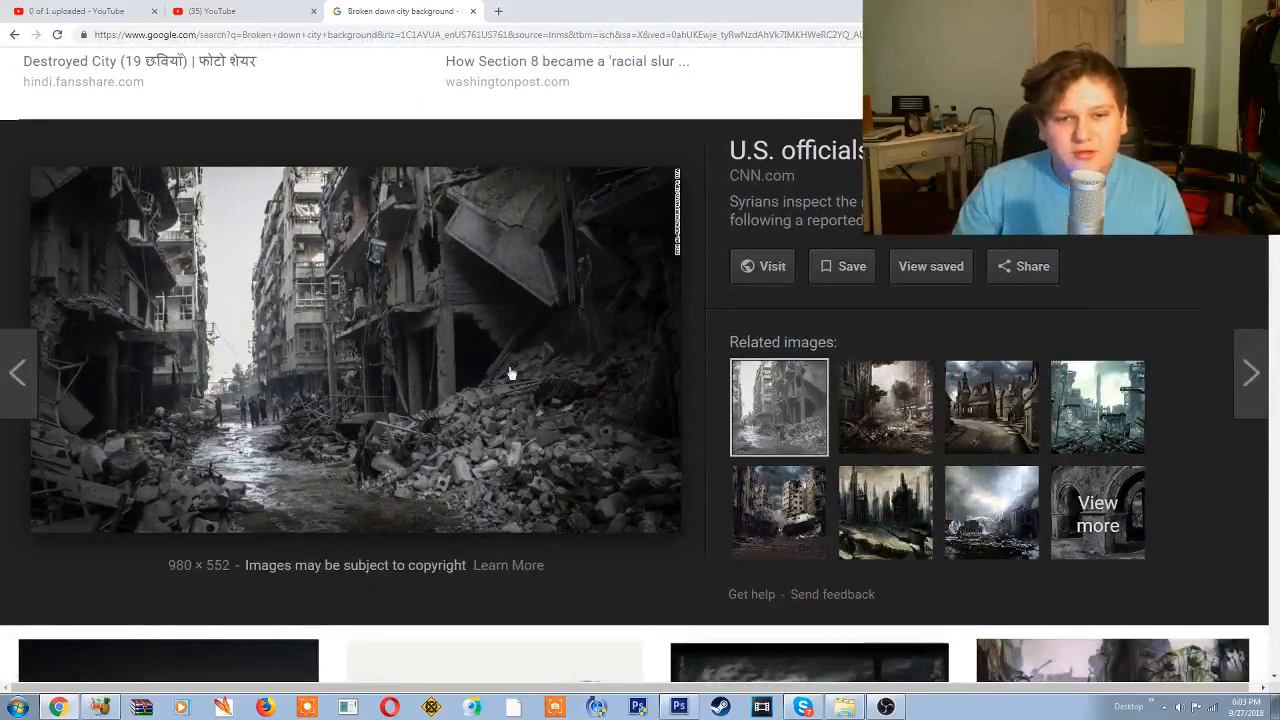
Step: Copy the previewed rubble-filled street photo to the clipboard
{"action": "right_click", "coordinate": [358, 312]}
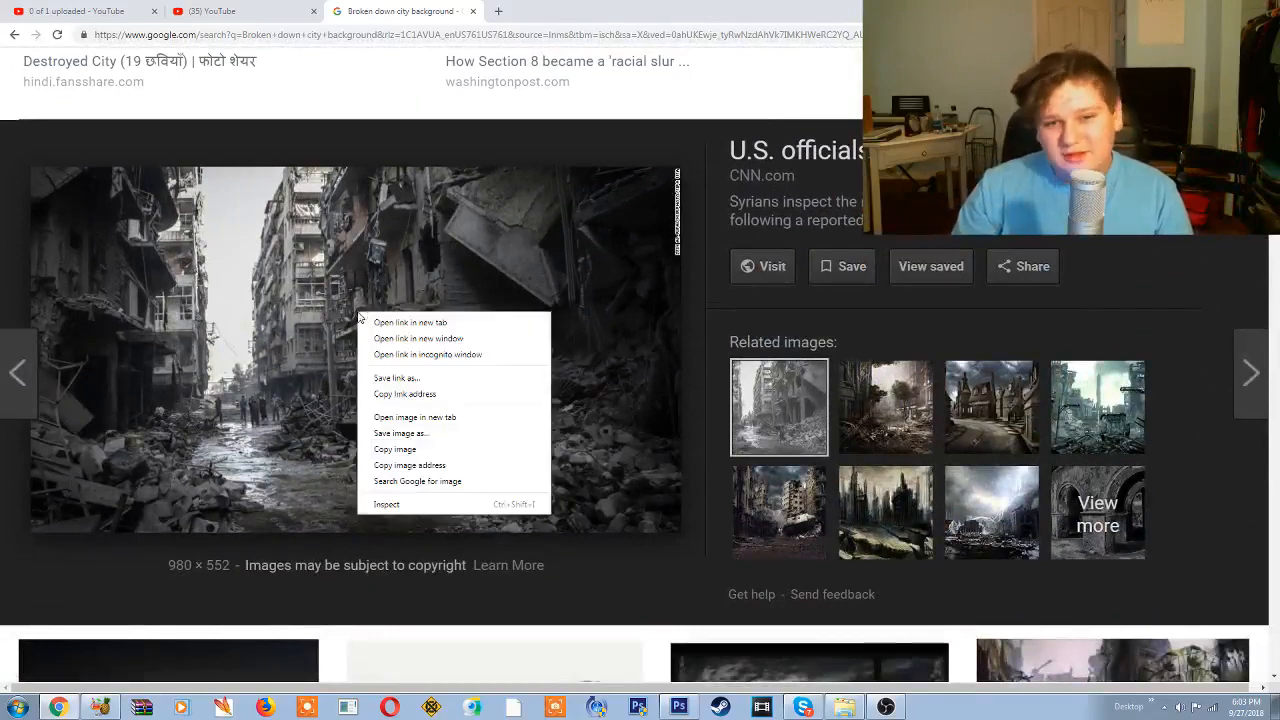
{"action": "left_click", "coordinate": [417, 450]}
{"action": "right_click", "coordinate": [388, 328]}
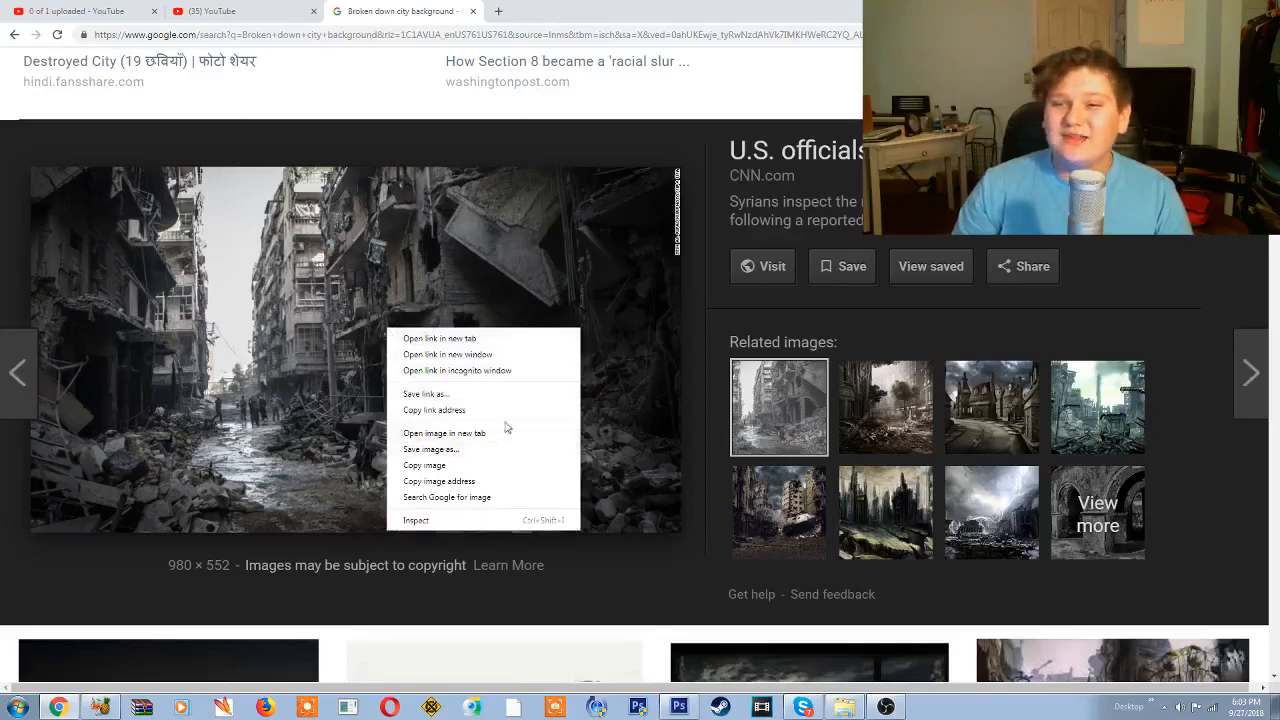
{"action": "left_click", "coordinate": [1179, 279]}
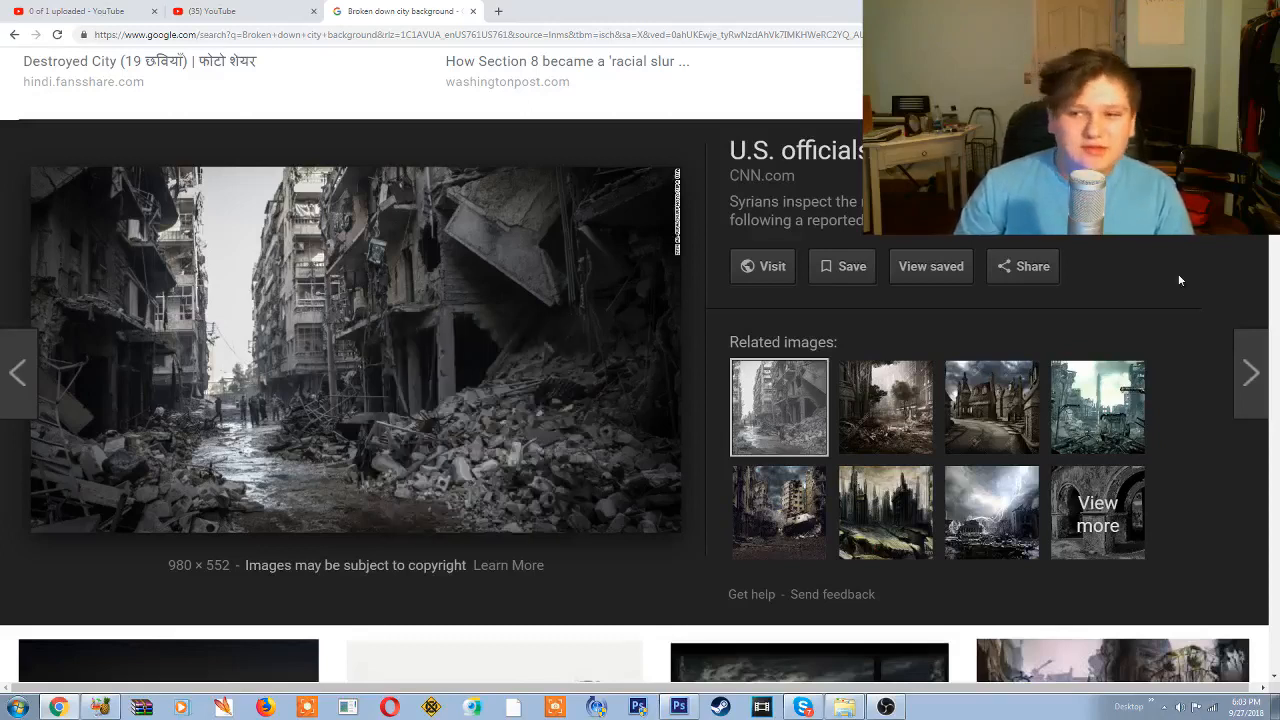
{"action": "right_click", "coordinate": [408, 378]}
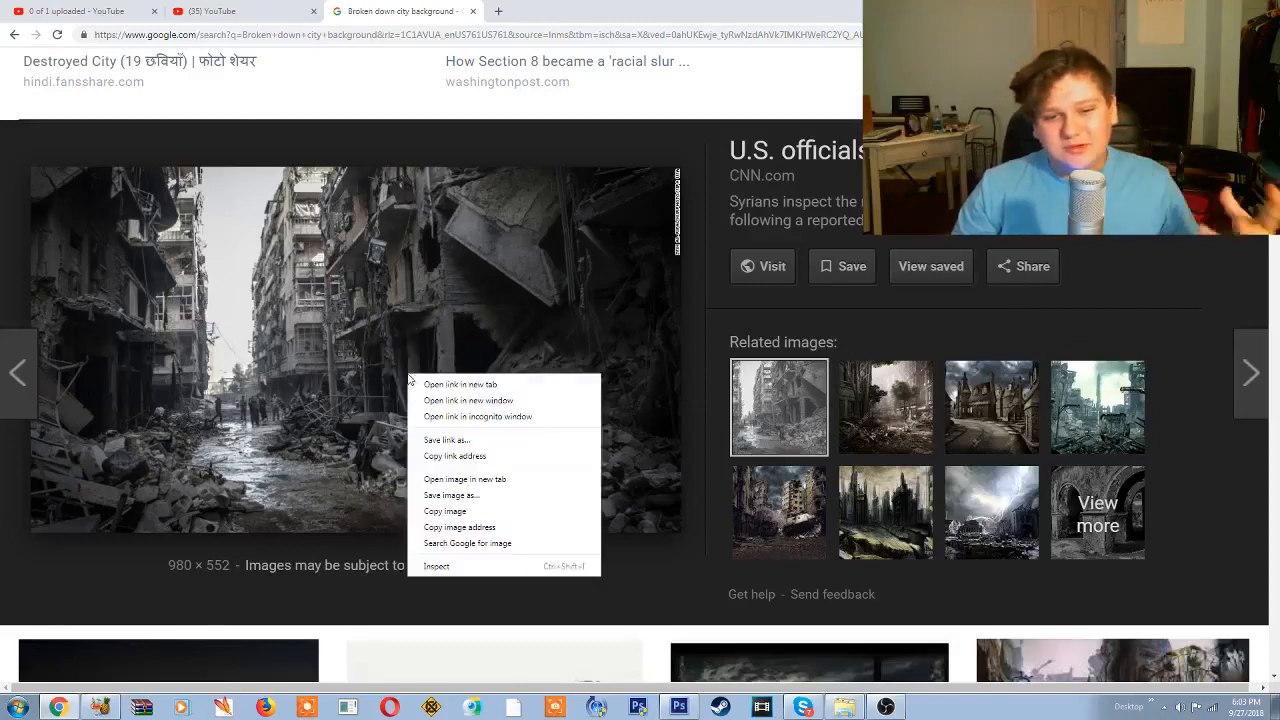
{"action": "left_click", "coordinate": [459, 512]}
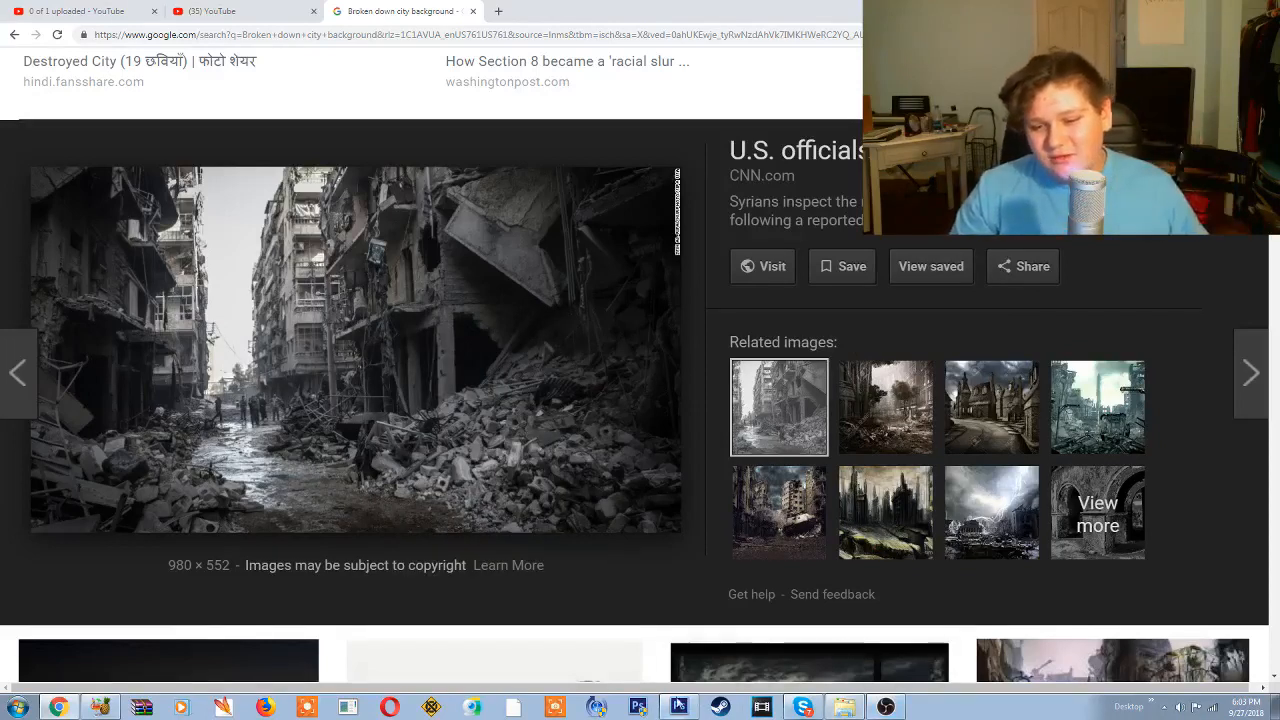
{"action": "left_click", "coordinate": [679, 707]}
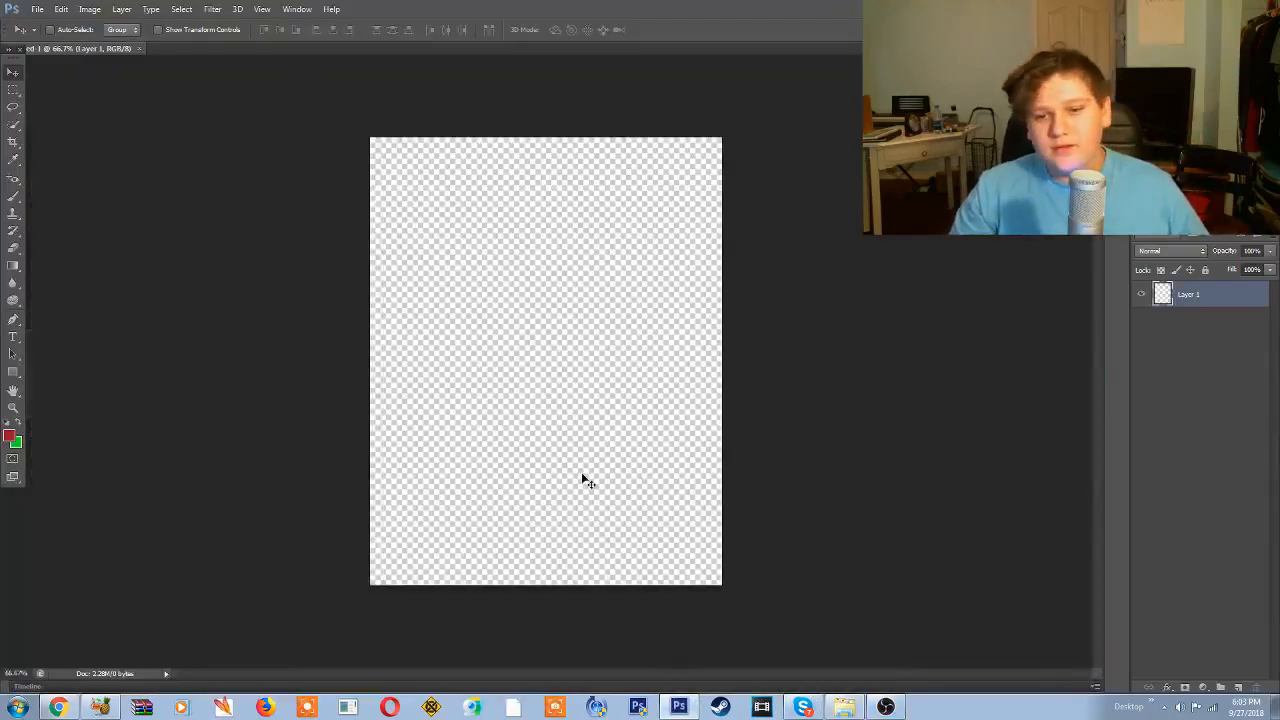
{"action": "left_click", "coordinate": [37, 9]}
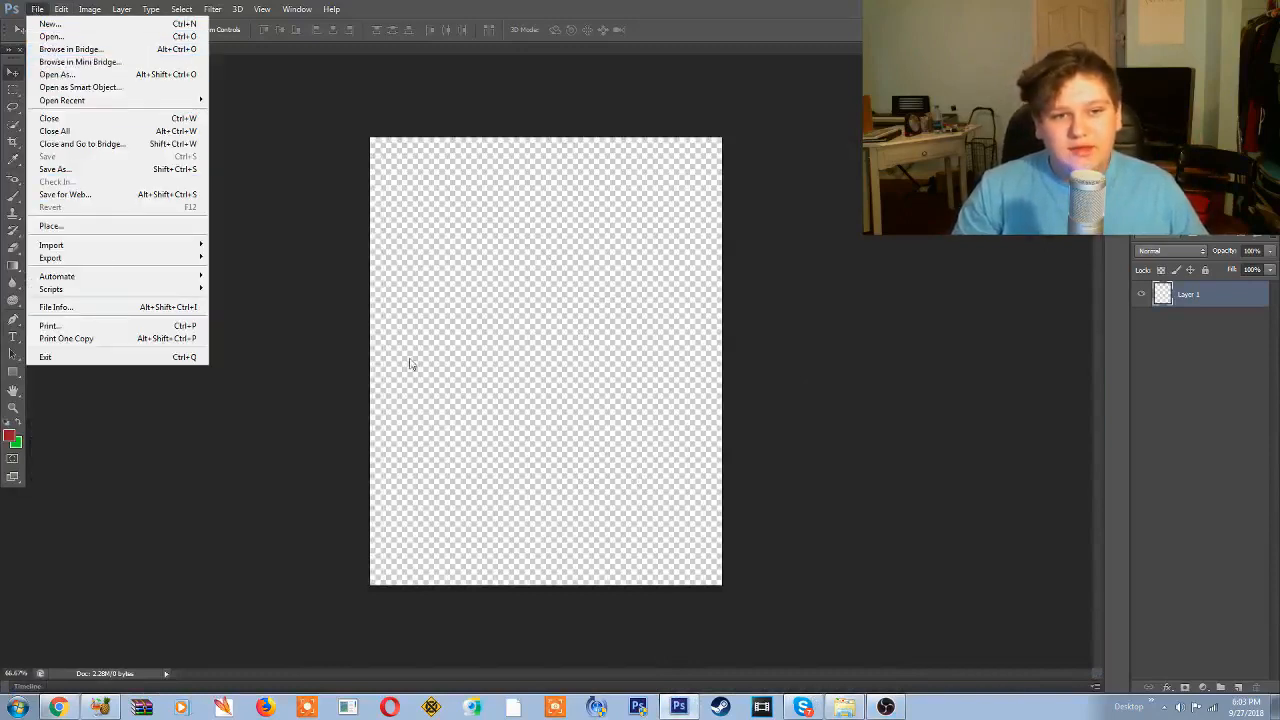
{"action": "left_click", "coordinate": [308, 312]}
{"action": "left_click", "coordinate": [37, 9]}
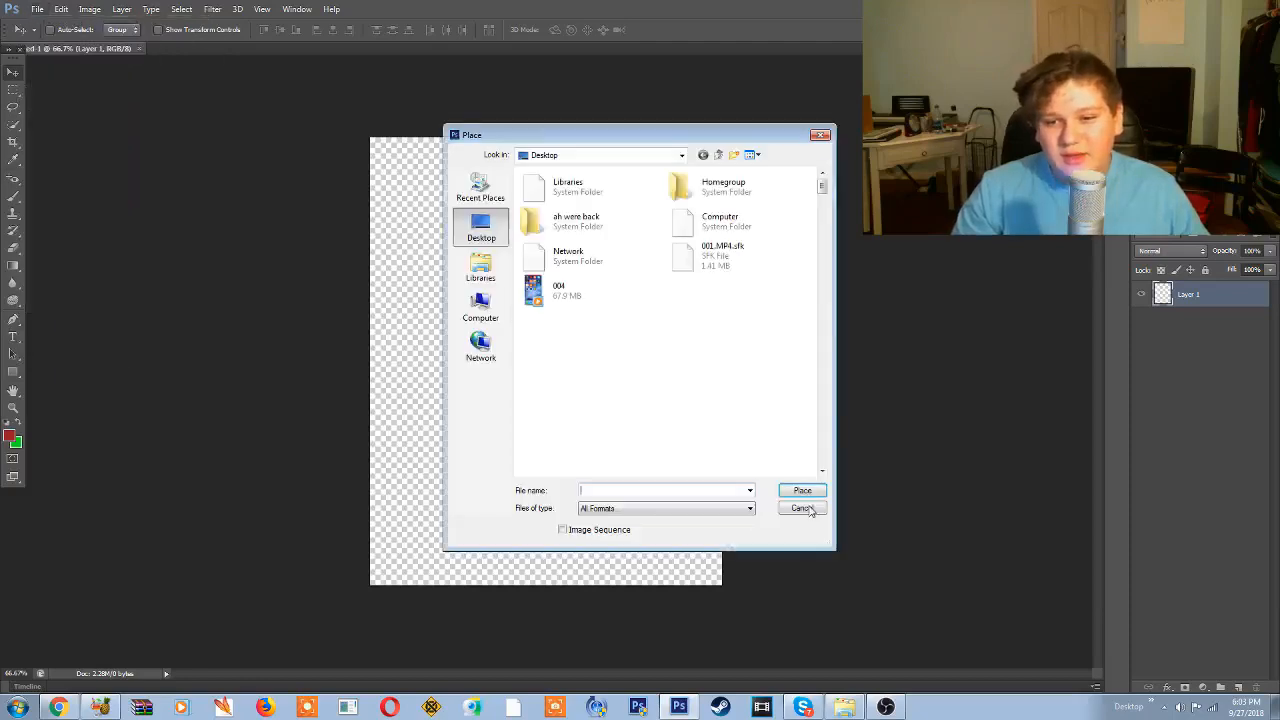
{"action": "left_click", "coordinate": [810, 508]}
{"action": "left_click", "coordinate": [58, 707]}
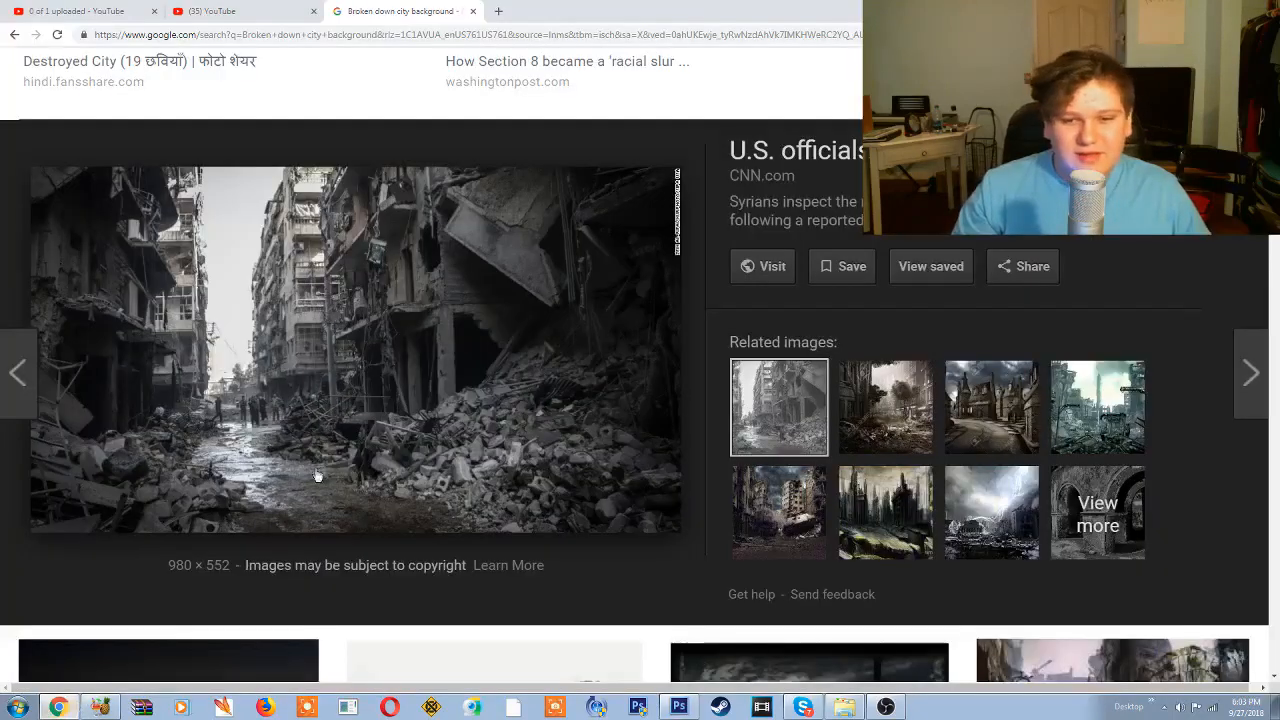
Step: Copy the rubble-filled street image from the preview and paste it into the blank poster document in Photoshop
{"action": "right_click", "coordinate": [343, 383]}
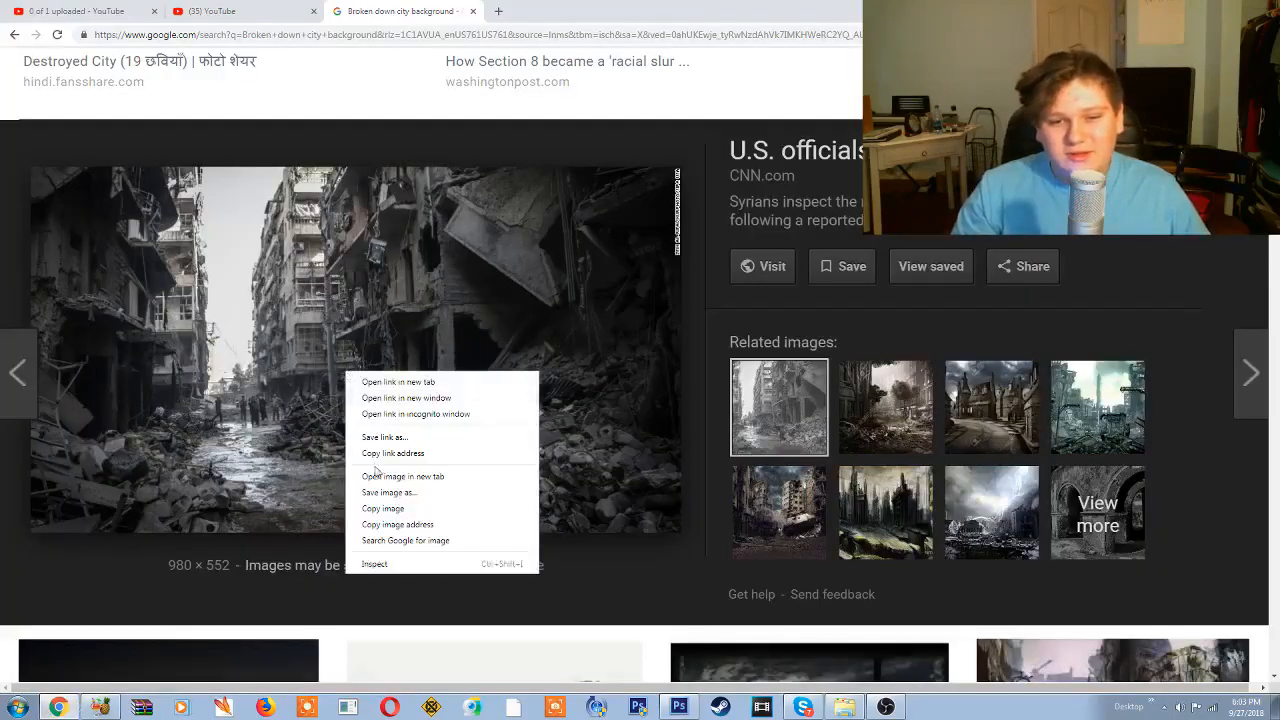
{"action": "left_click", "coordinate": [378, 509]}
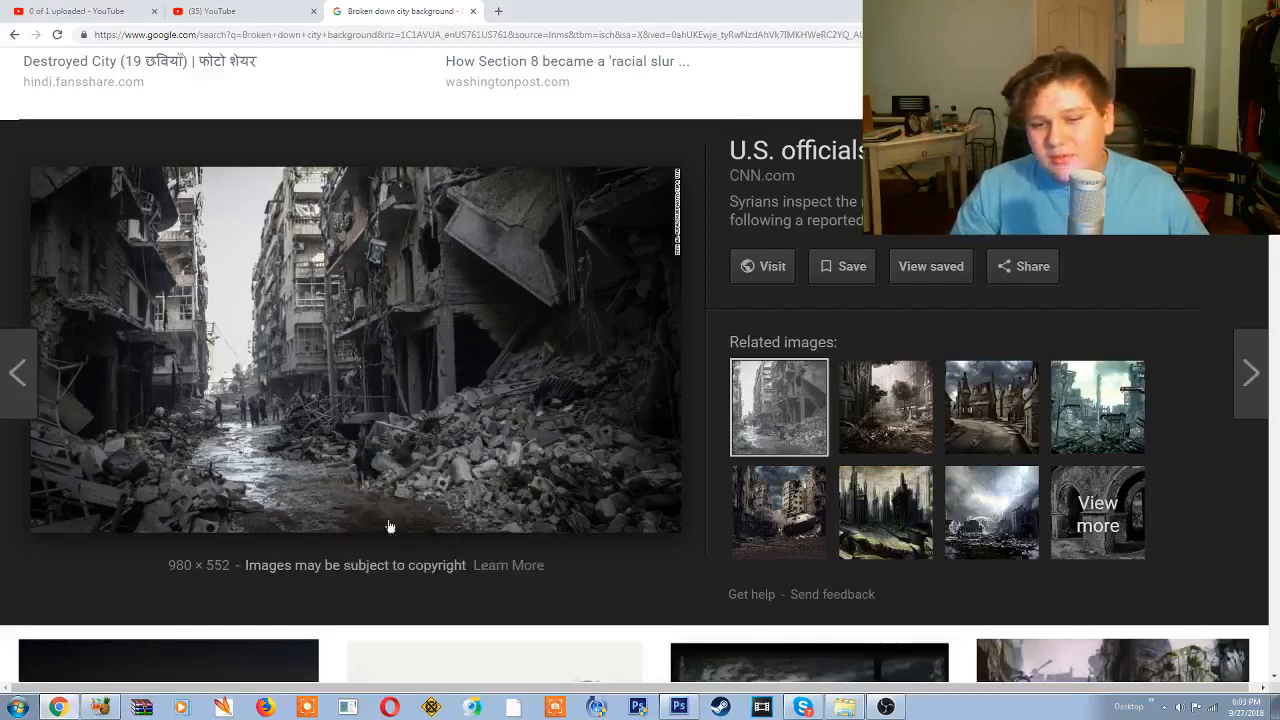
{"action": "left_click", "coordinate": [679, 707]}
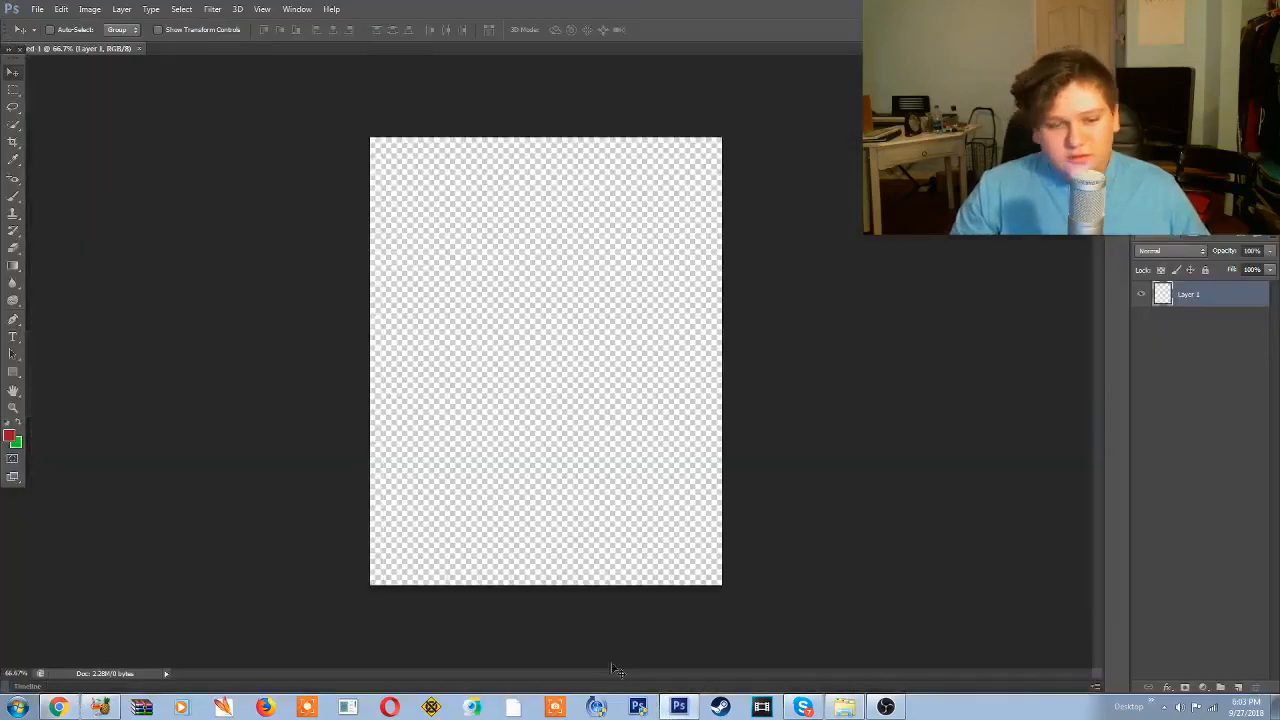
{"action": "key", "text": "ctrl+v"}
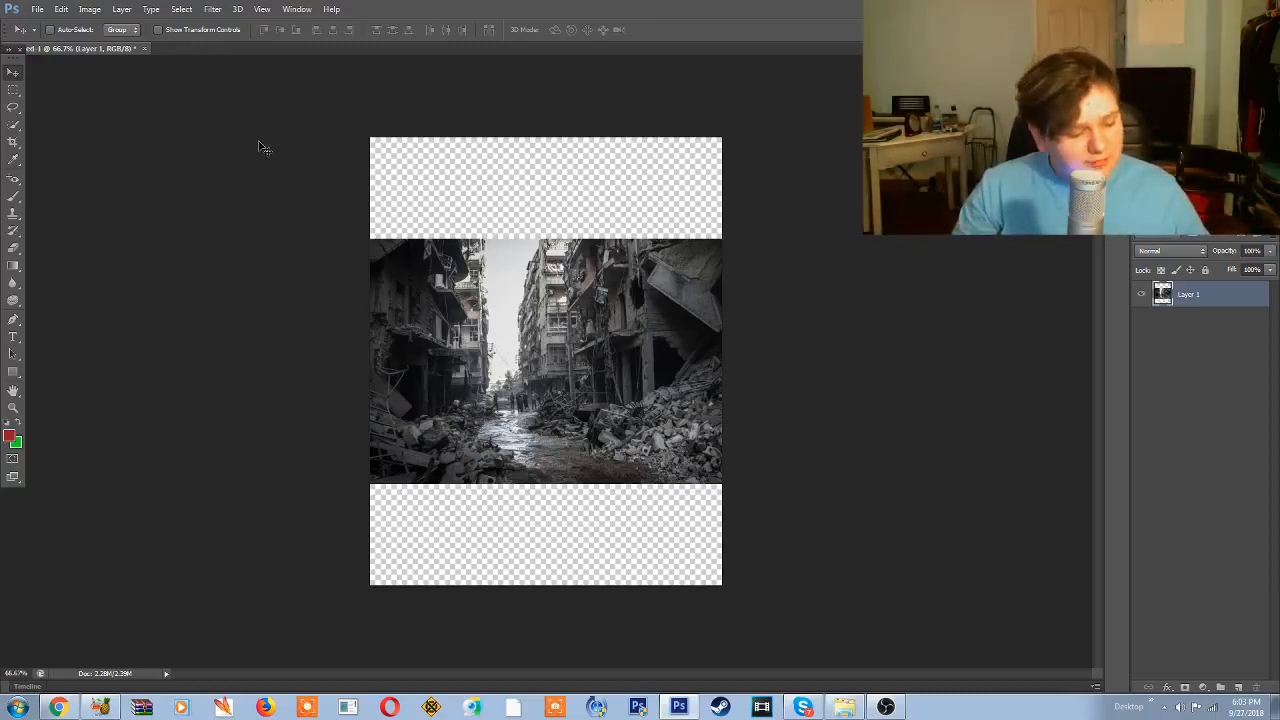
Step: Scale the pasted street photo to about 138% with Free Transform and align it with the canvas's top-left corner
{"action": "key", "text": "ctrl+t"}
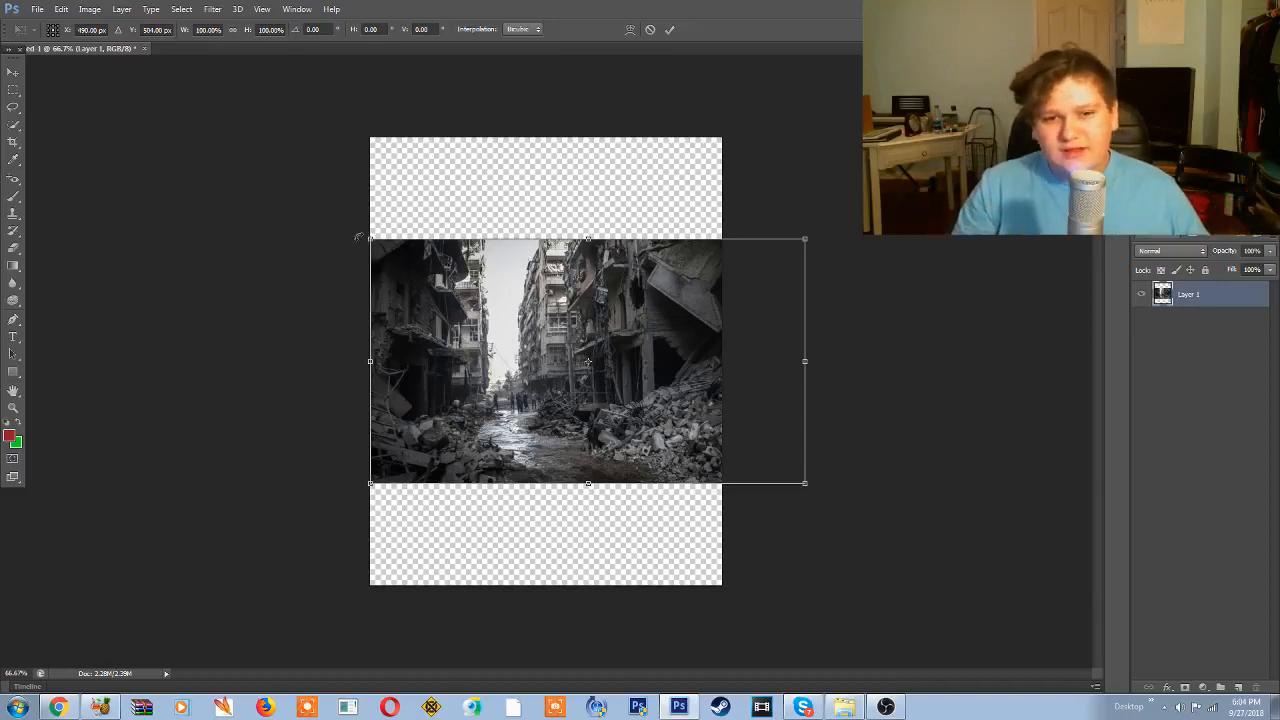
{"action": "left_click_drag", "start_coordinate": [370, 240], "coordinate": [426, 203]}
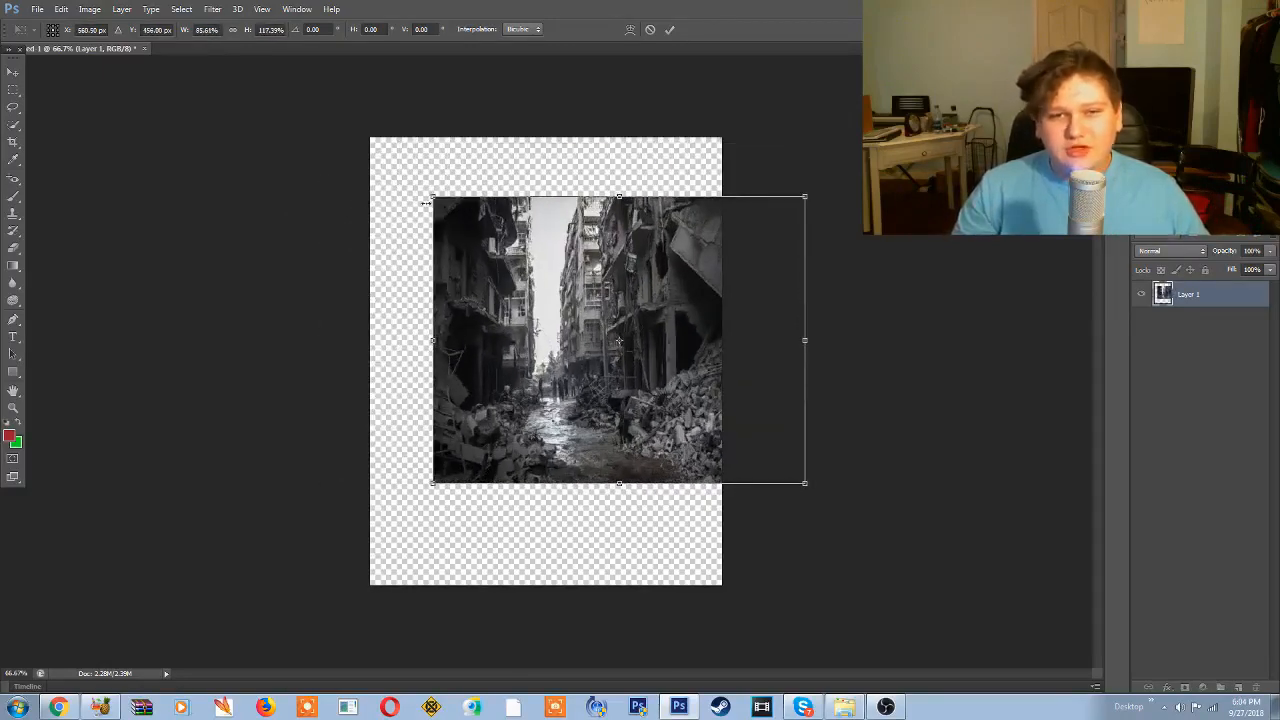
{"action": "key", "text": "ctrl+z"}
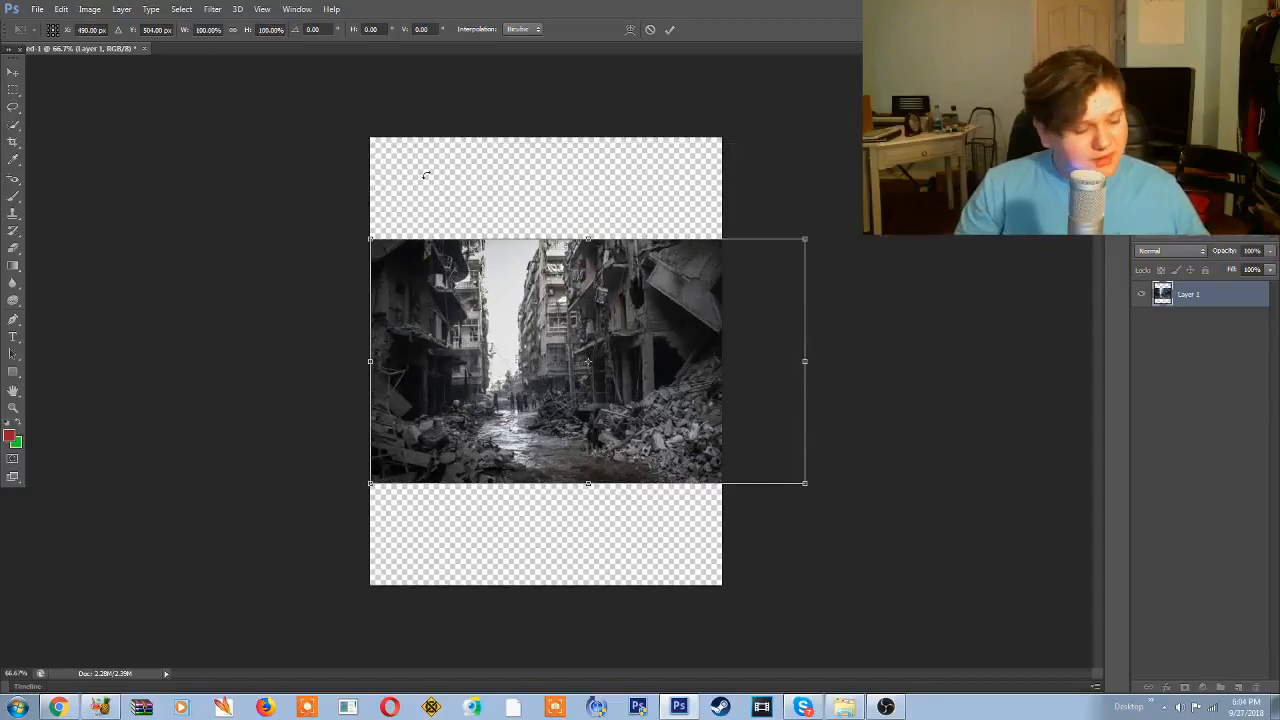
{"action": "left_click_drag", "start_coordinate": [367, 237], "coordinate": [214, 100]}
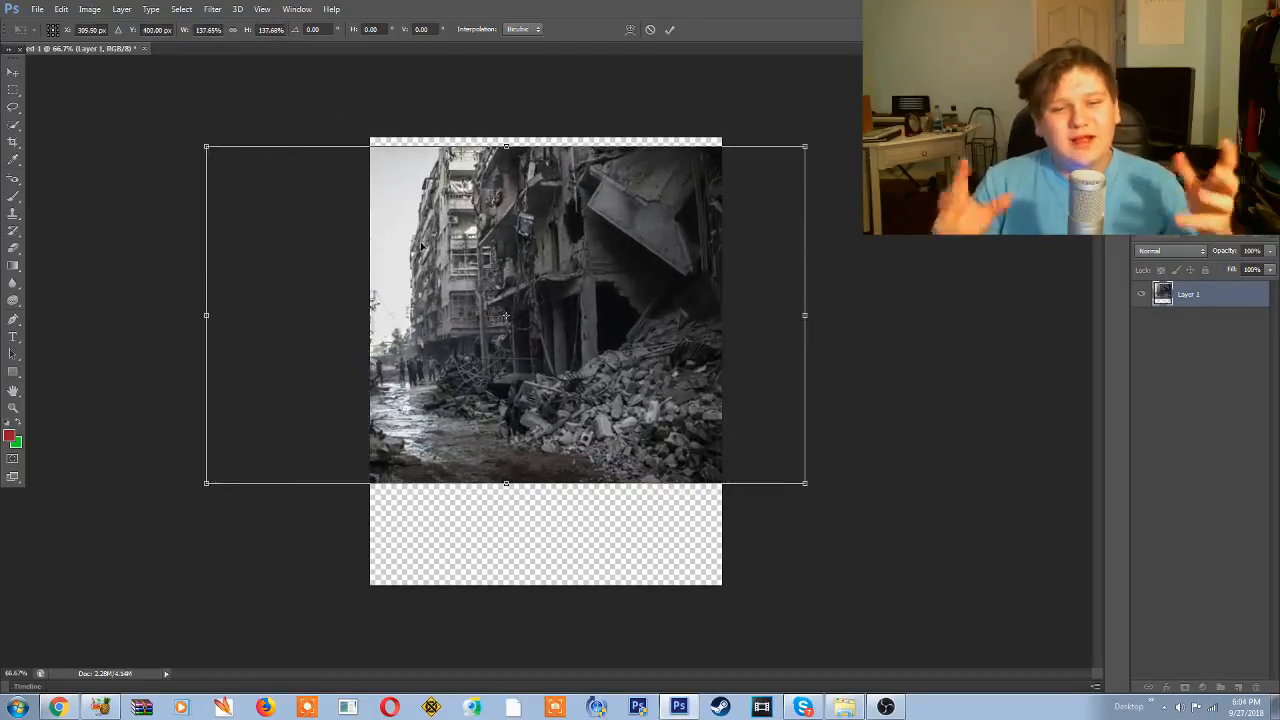
{"action": "left_click_drag", "start_coordinate": [494, 216], "coordinate": [656, 216]}
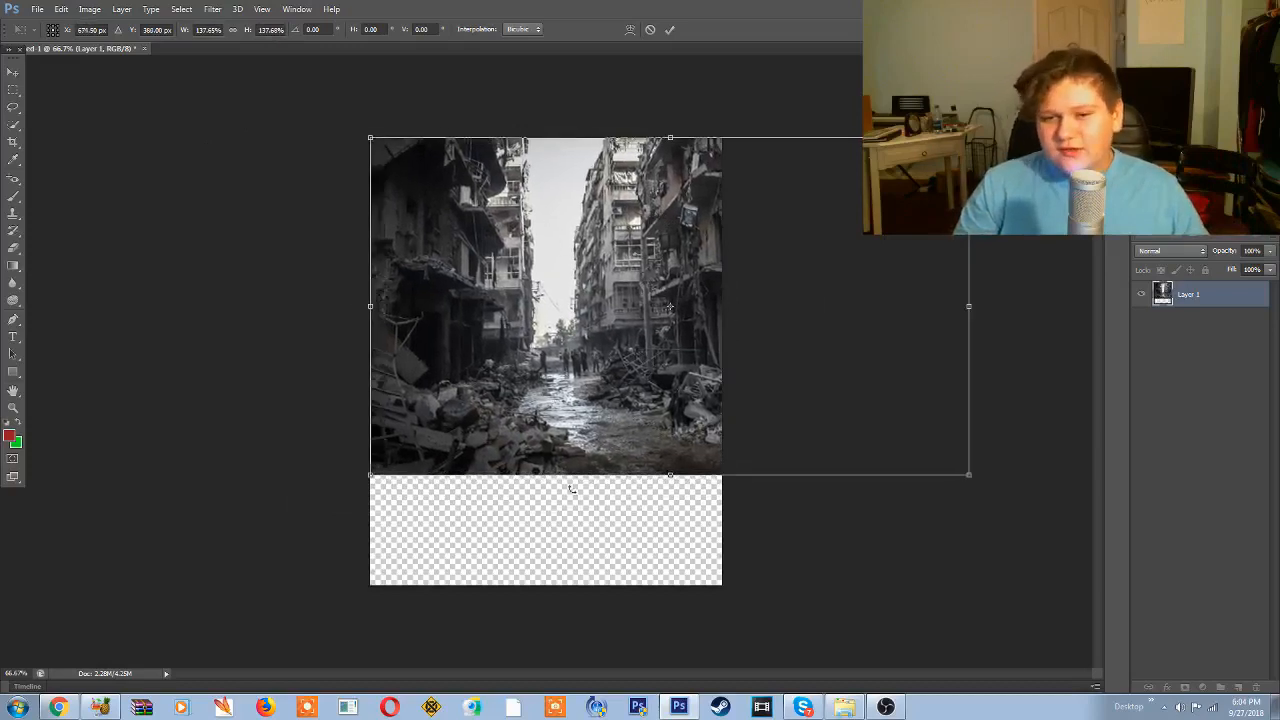
Step: Stretch the street photo down to the canvas's bottom edge, widen it to about 146%, shift it left and apply the transformation
{"action": "left_click_drag", "start_coordinate": [670, 475], "coordinate": [694, 583]}
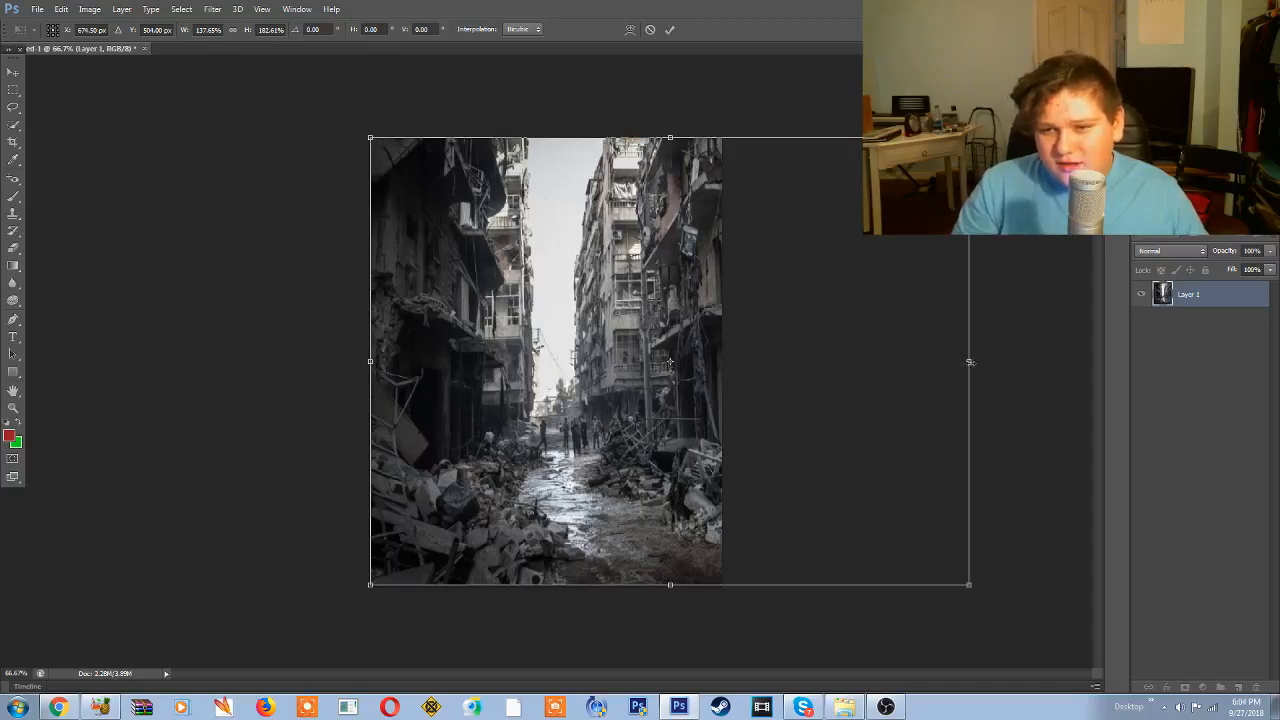
{"action": "left_click_drag", "start_coordinate": [970, 362], "coordinate": [1000, 361]}
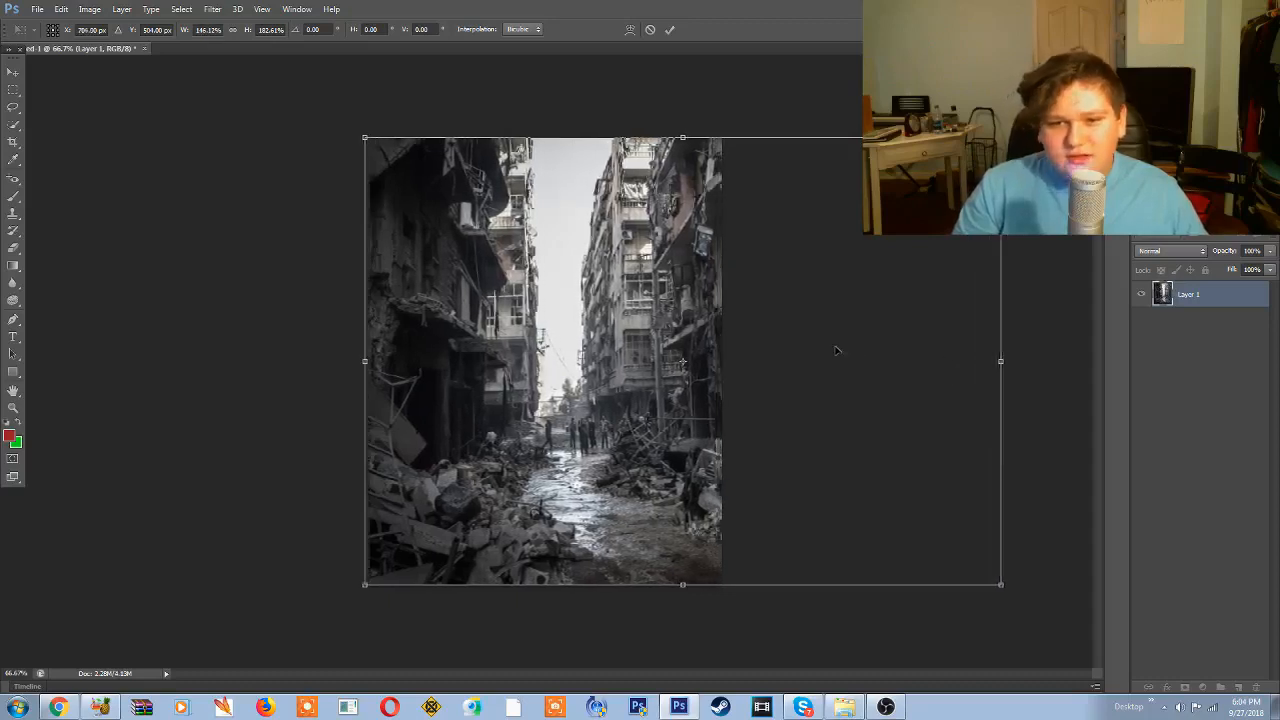
{"action": "left_click_drag", "start_coordinate": [836, 350], "coordinate": [798, 350]}
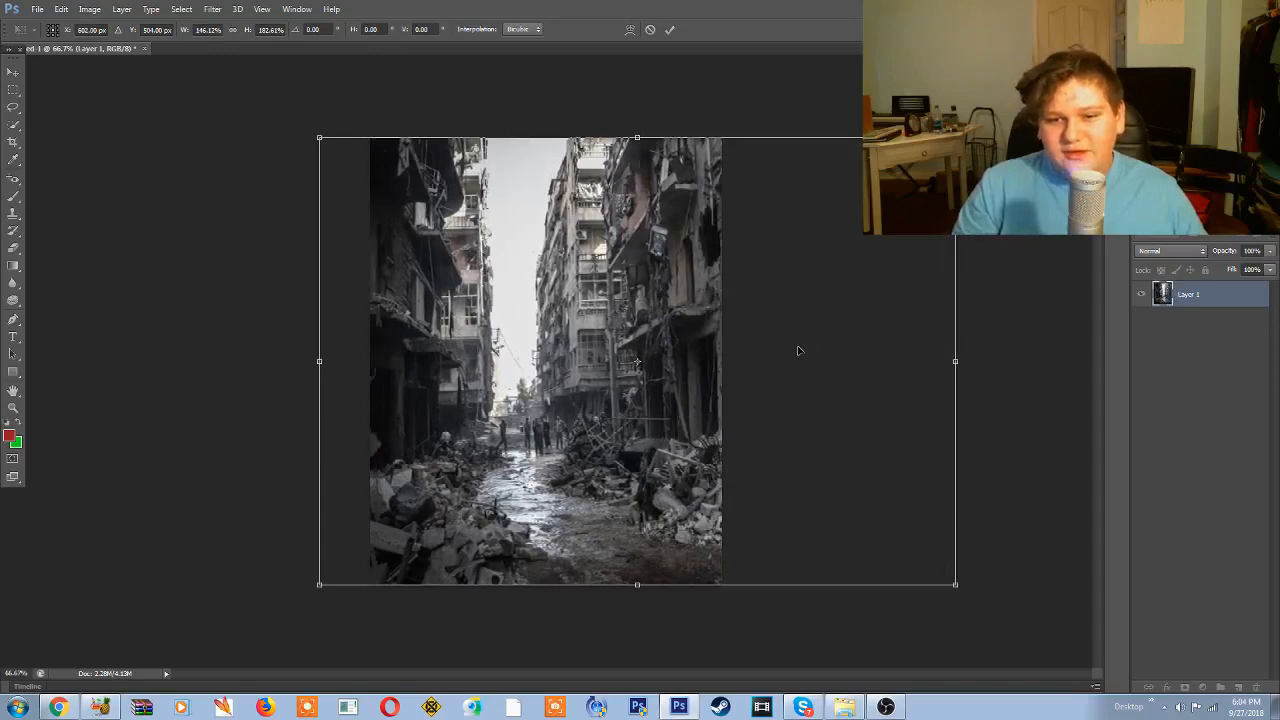
{"action": "left_click", "coordinate": [18, 78]}
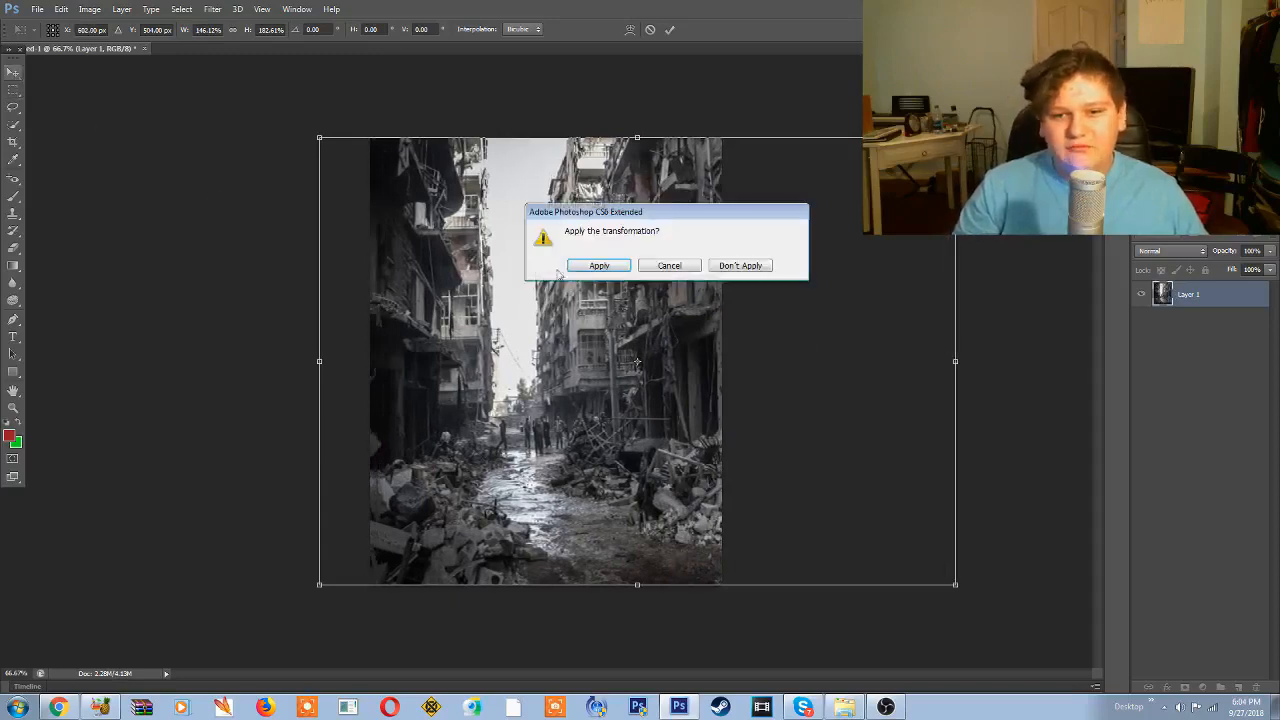
{"action": "left_click", "coordinate": [600, 268]}
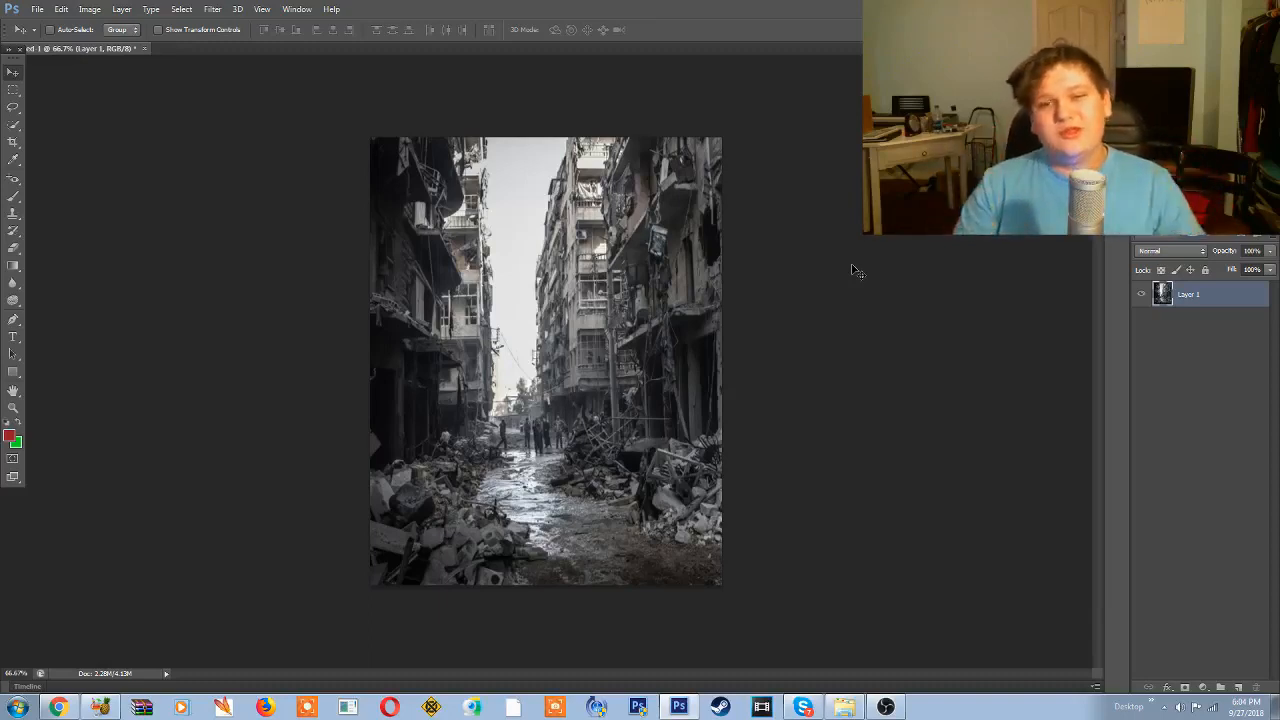
Step: Switch to Chrome and run a Google image search for "tom cruise pose action"
{"action": "left_click", "coordinate": [70, 710]}
{"action": "scroll", "coordinate": [434, 223], "scroll_direction": "up", "scroll_amount": 8}
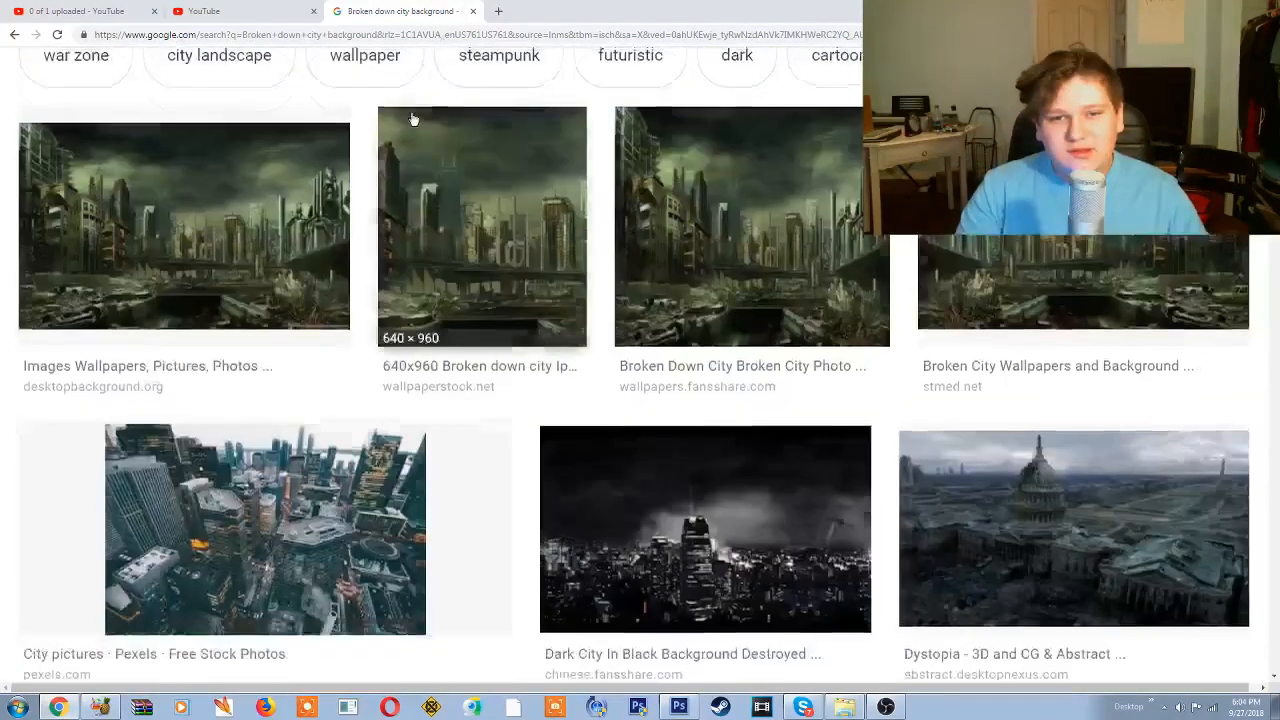
{"action": "scroll", "coordinate": [412, 116], "scroll_direction": "up", "scroll_amount": 2}
{"action": "triple_click", "coordinate": [443, 95]}
{"action": "key", "text": "BackSpace"}
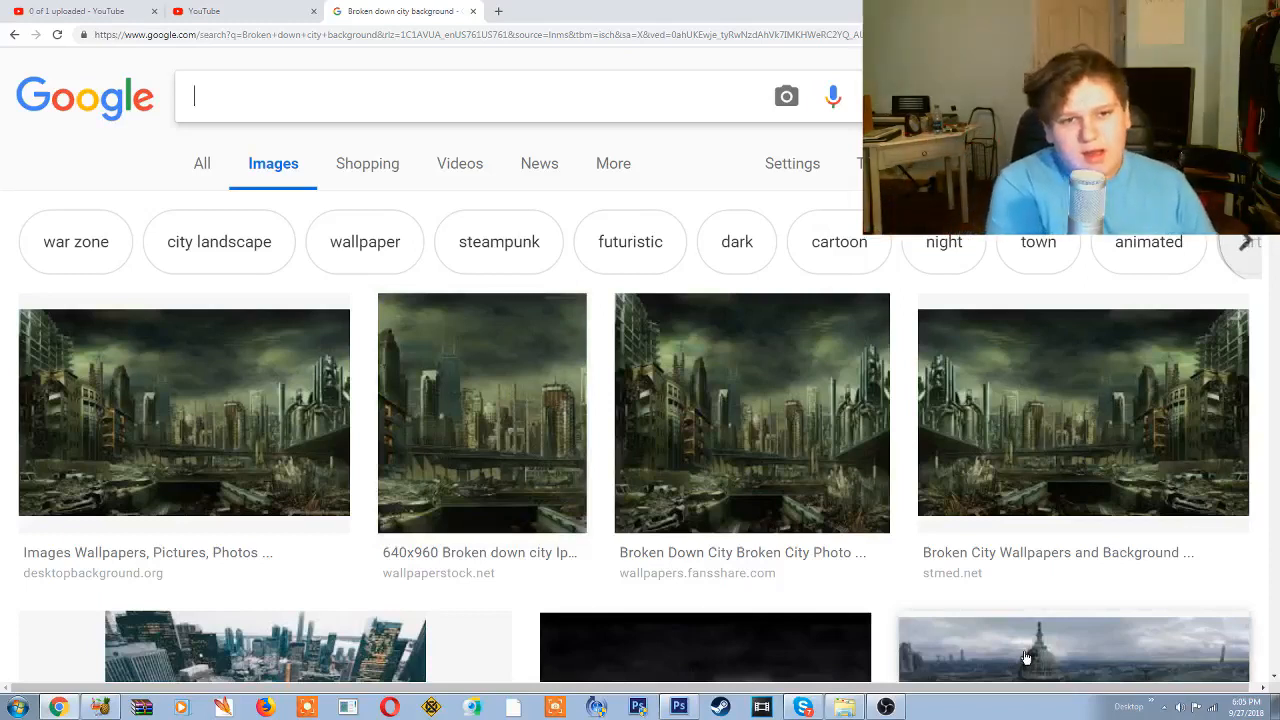
{"action": "type", "text": "to"}
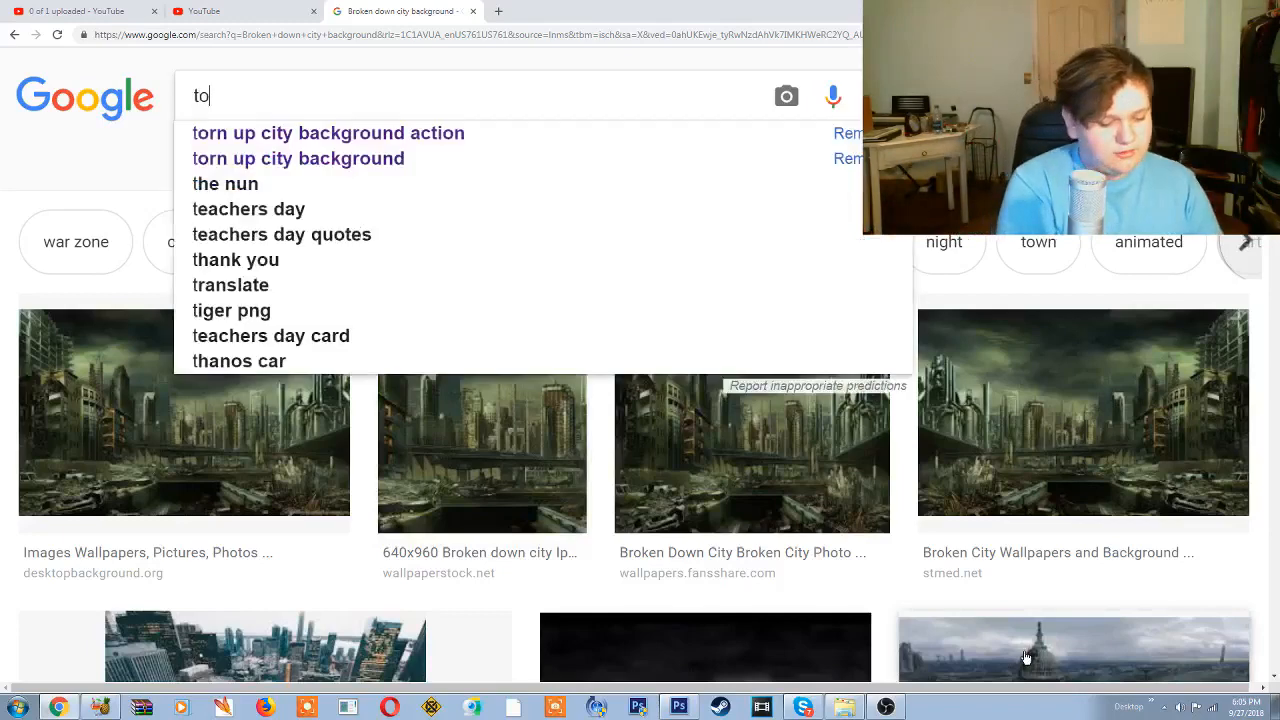
{"action": "type", "text": "m cruise "}
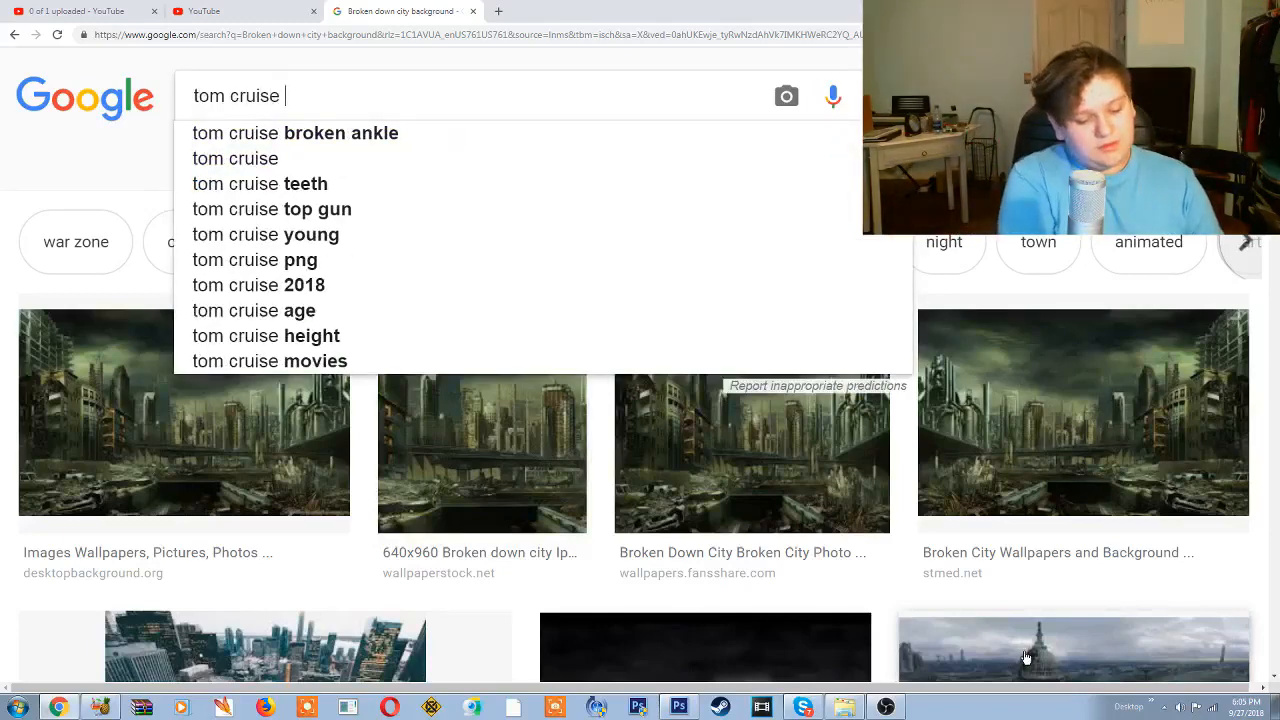
{"action": "type", "text": "pose action"}
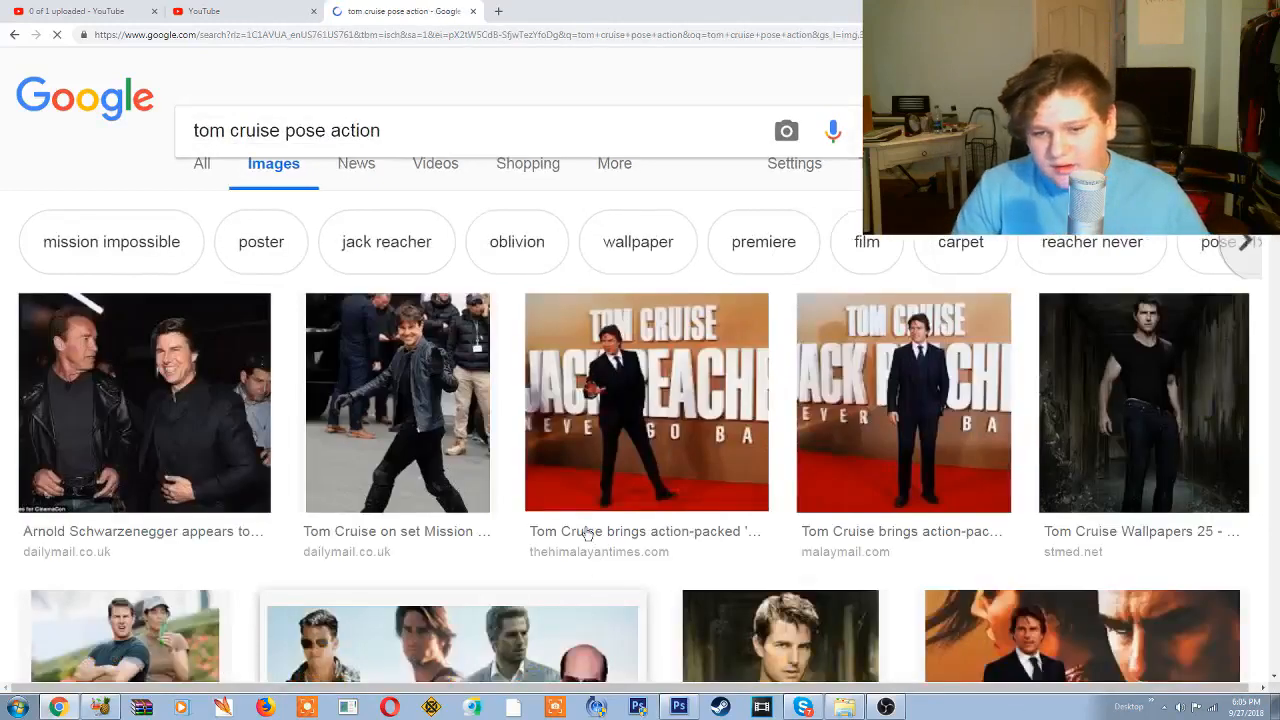
Step: Look over the image results and refine the search to "tom cruise pose action png"
{"action": "scroll", "coordinate": [586, 534], "scroll_direction": "down", "scroll_amount": 5}
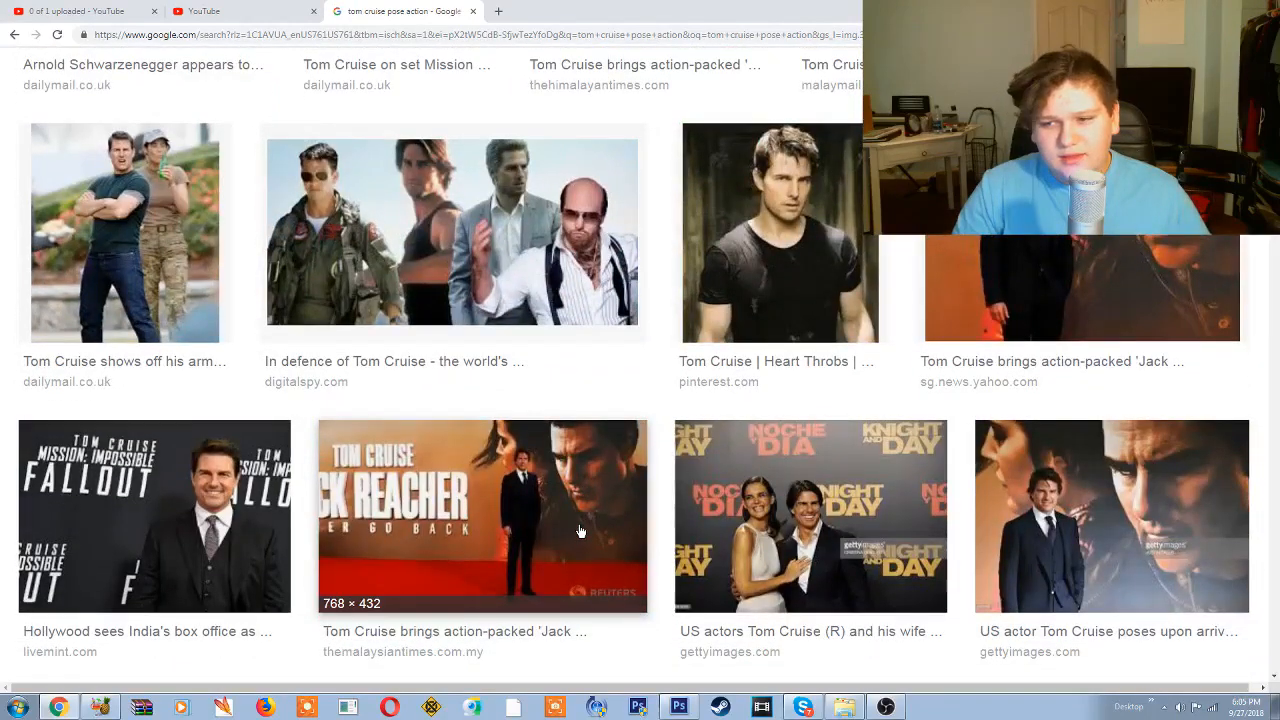
{"action": "scroll", "coordinate": [580, 531], "scroll_direction": "up", "scroll_amount": 5}
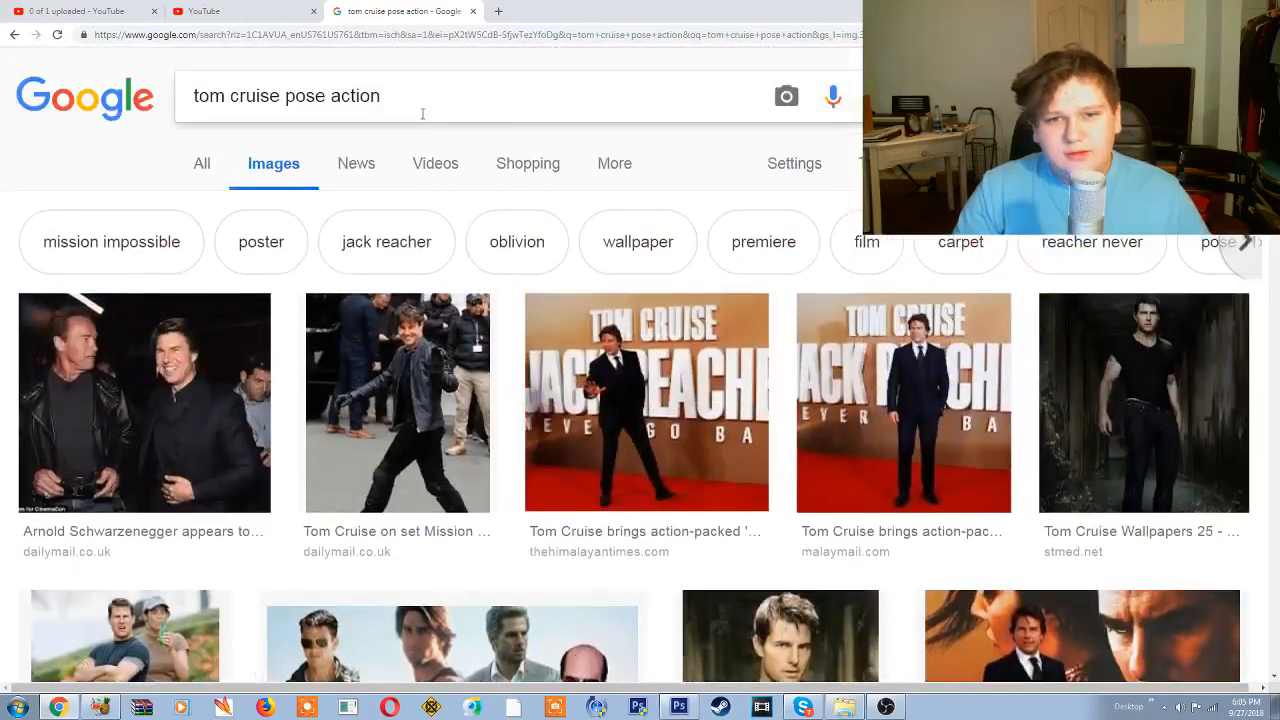
{"action": "type", "text": "png"}
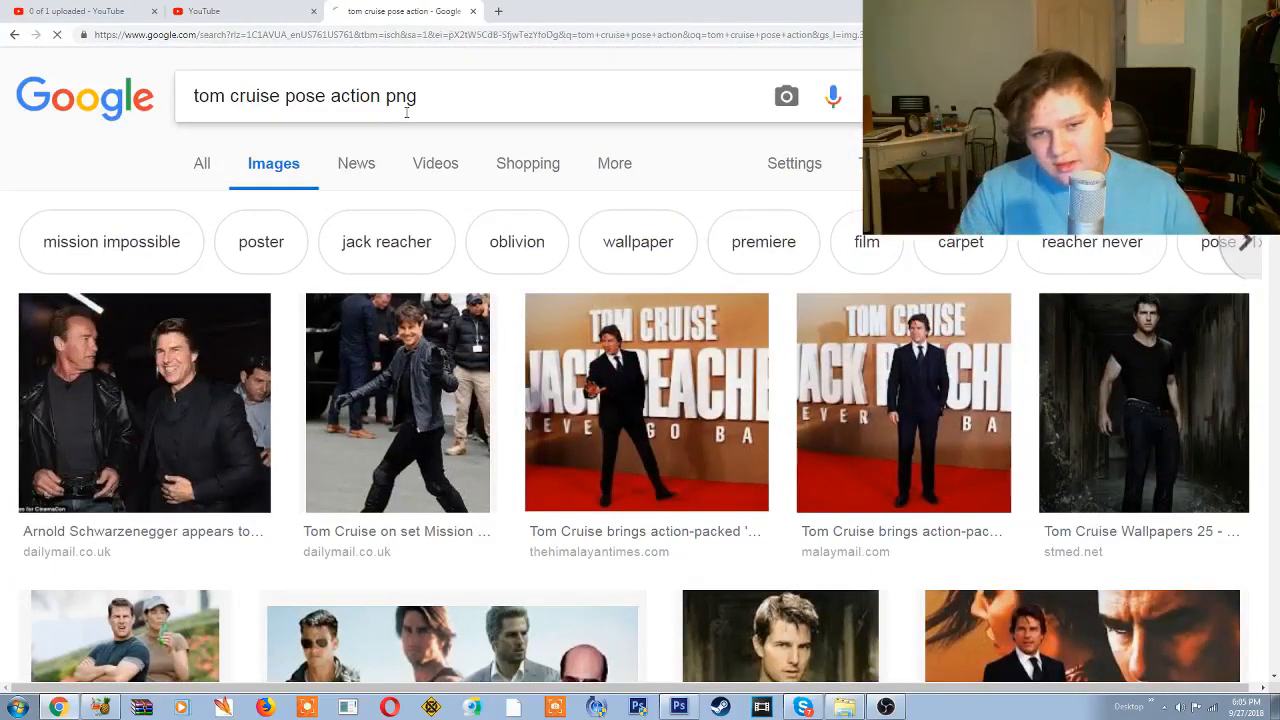
Step: Browse the image results and open the preview of the 1280 × 1024 bsnscb.com photo of Tom Cruise standing in a dark corridor
{"action": "scroll", "coordinate": [607, 429], "scroll_direction": "down", "scroll_amount": 2}
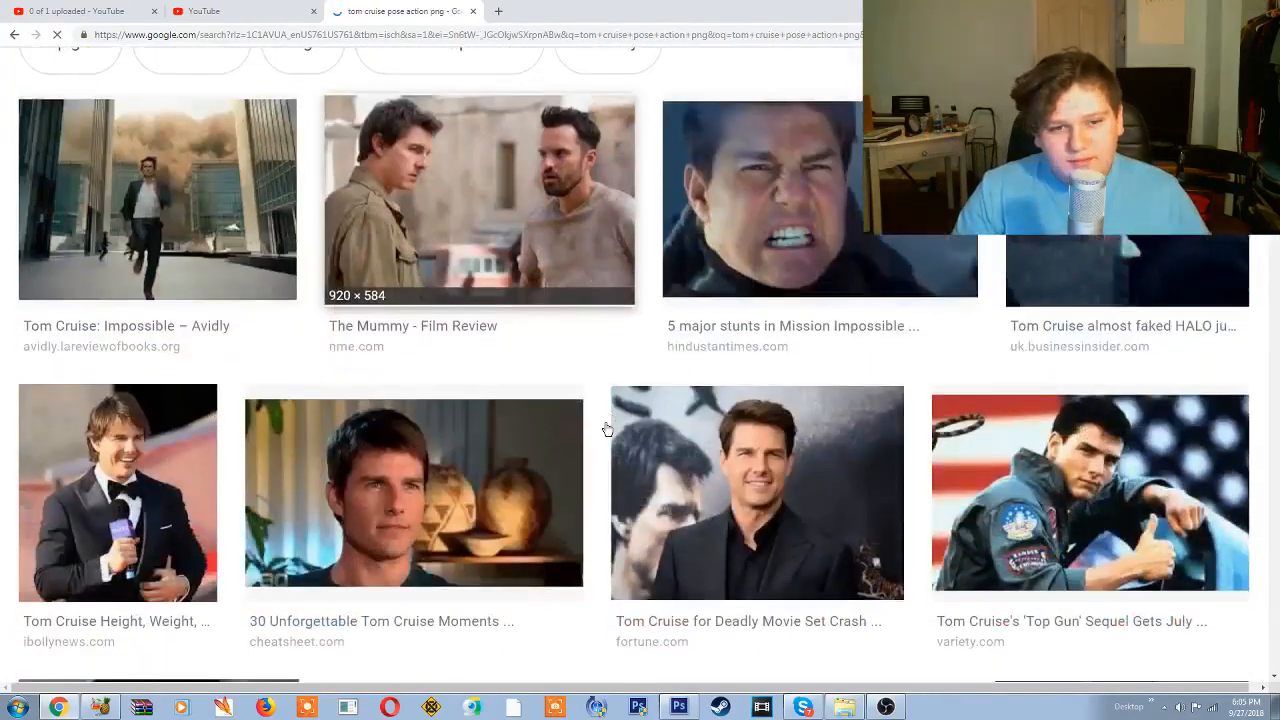
{"action": "scroll", "coordinate": [607, 429], "scroll_direction": "down", "scroll_amount": 8}
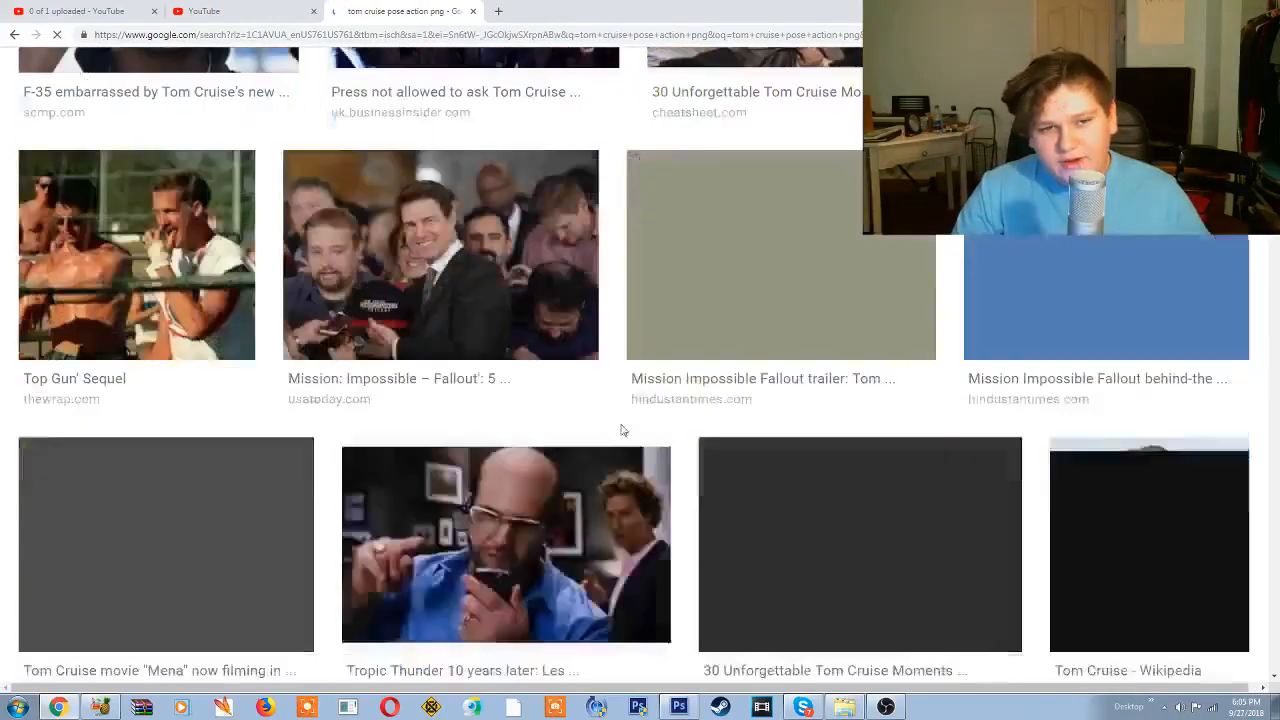
{"action": "scroll", "coordinate": [618, 427], "scroll_direction": "down", "scroll_amount": 3}
{"action": "scroll", "coordinate": [650, 425], "scroll_direction": "down", "scroll_amount": 1}
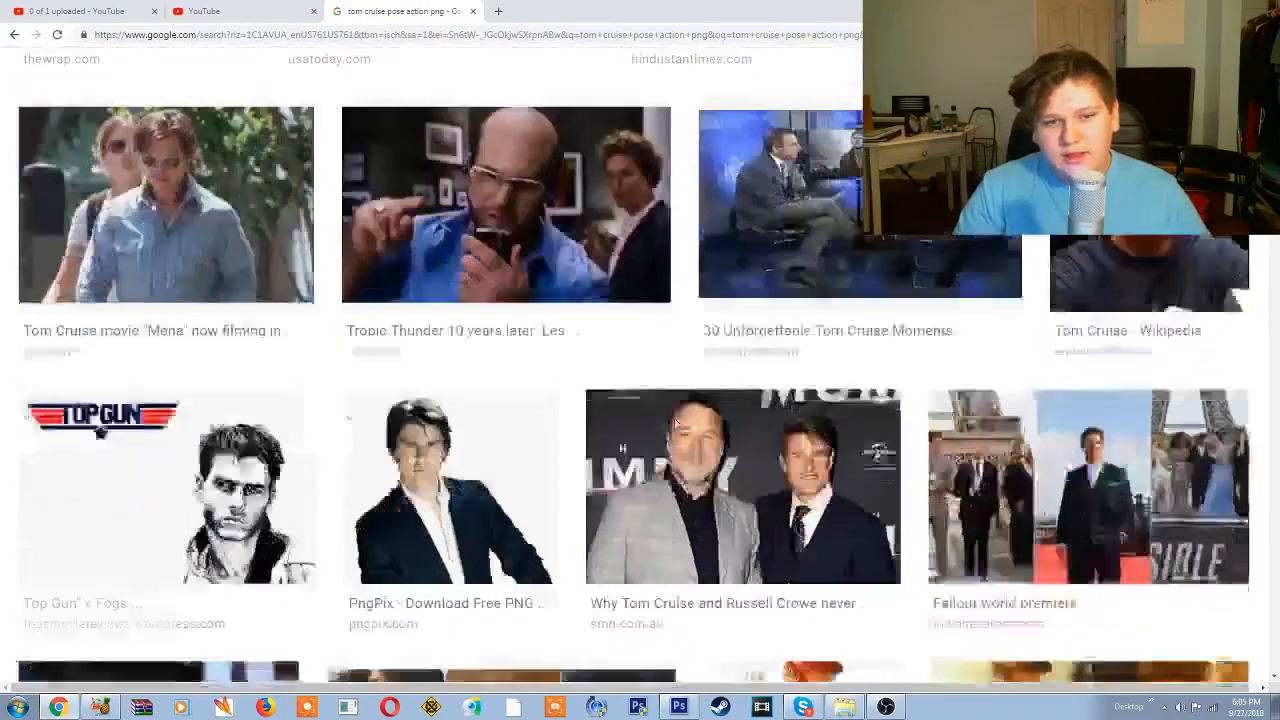
{"action": "scroll", "coordinate": [675, 425], "scroll_direction": "down", "scroll_amount": 8}
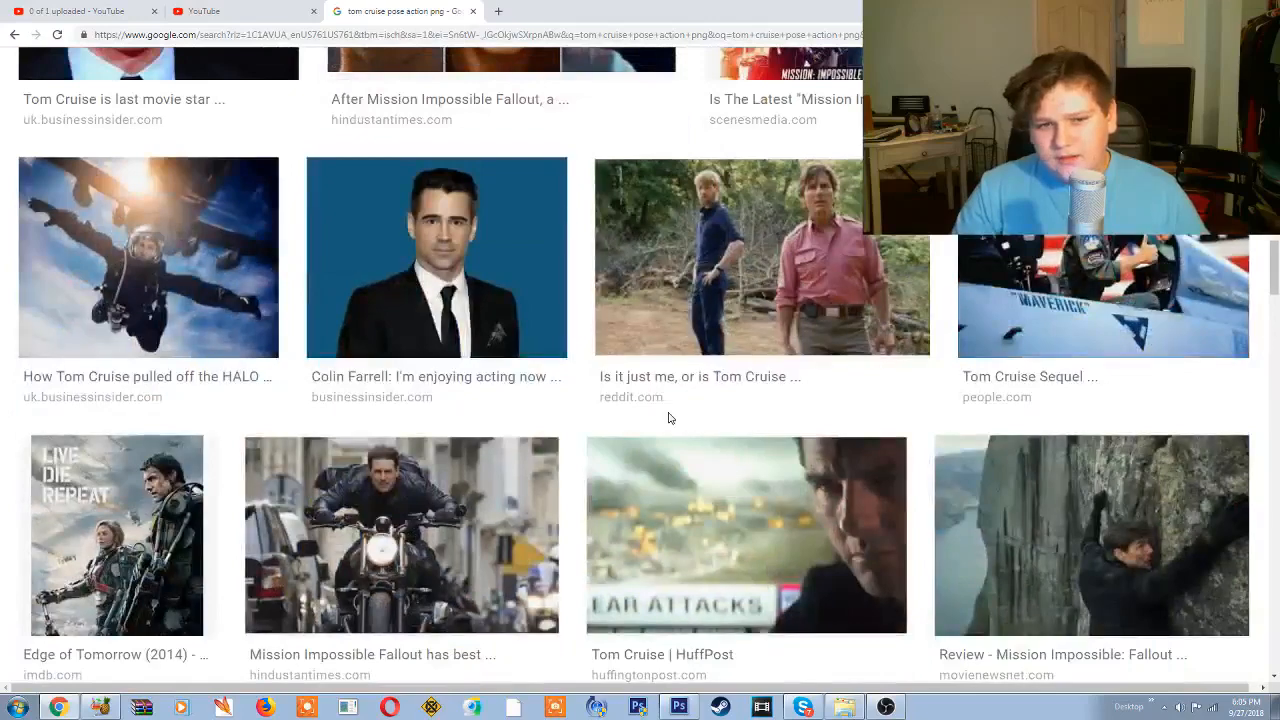
{"action": "scroll", "coordinate": [860, 562], "scroll_direction": "down", "scroll_amount": 3}
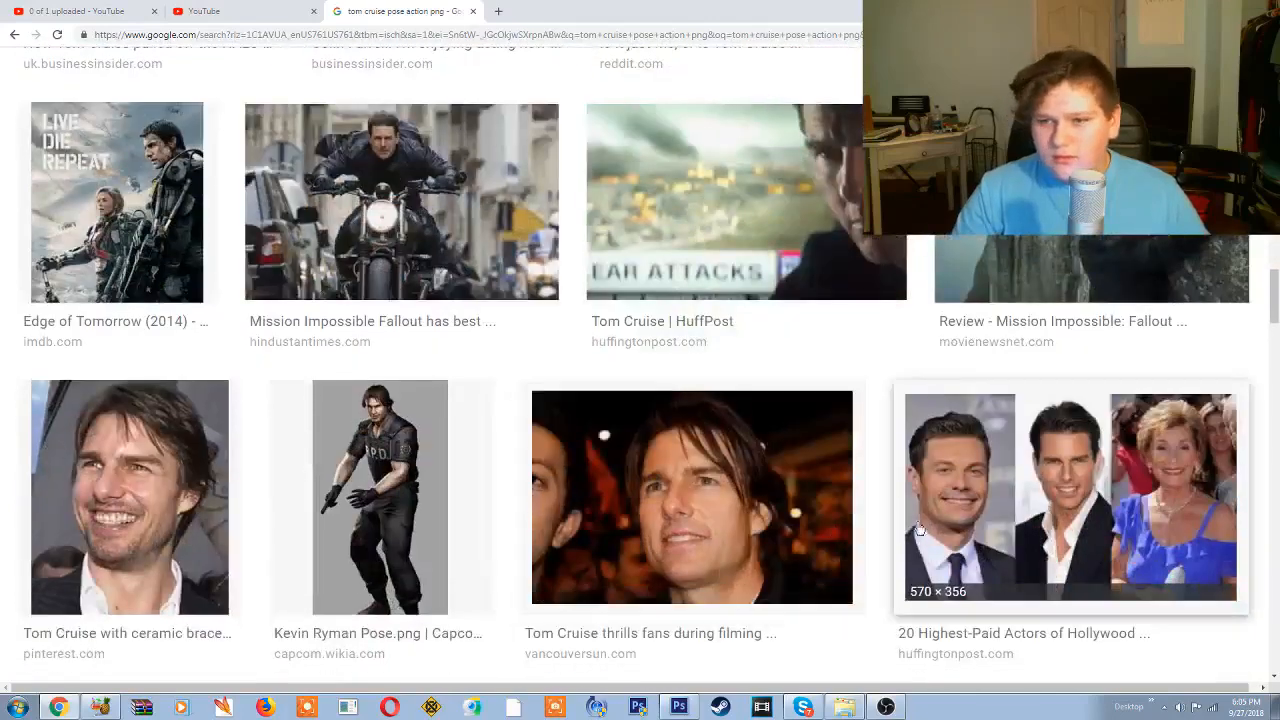
{"action": "scroll", "coordinate": [765, 488], "scroll_direction": "down", "scroll_amount": 3}
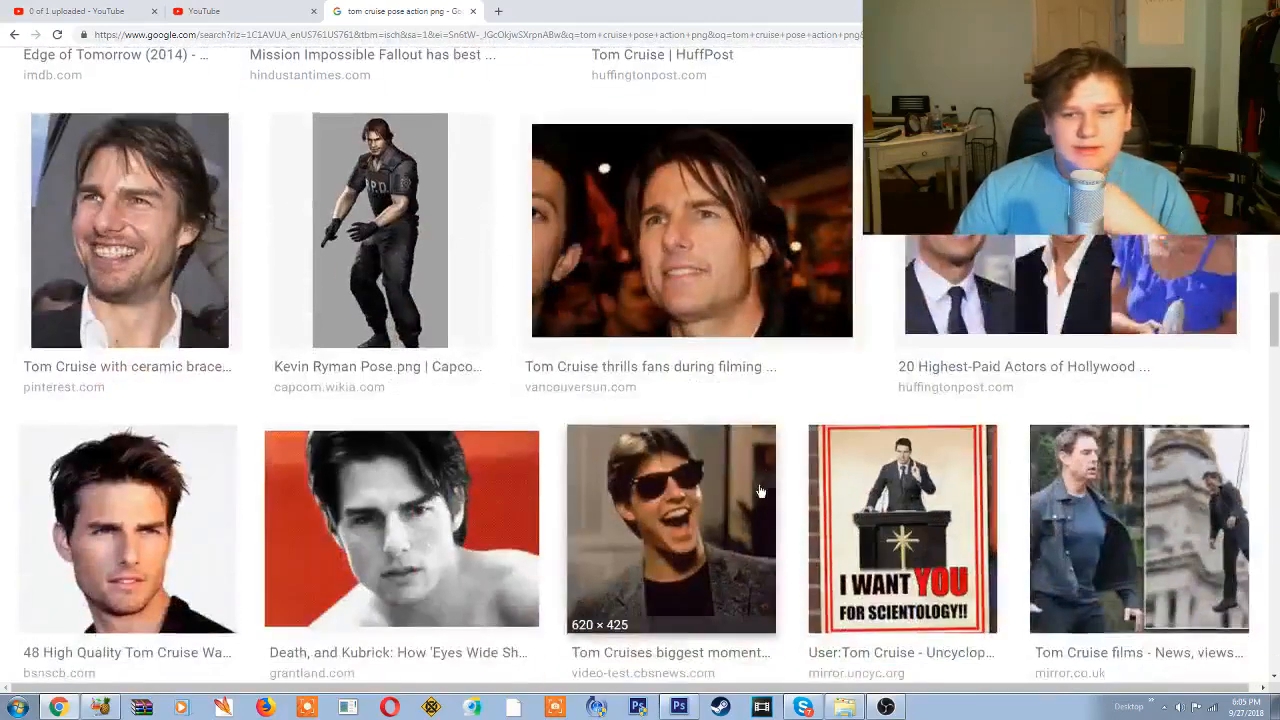
{"action": "scroll", "coordinate": [760, 490], "scroll_direction": "down", "scroll_amount": 2}
{"action": "scroll", "coordinate": [729, 480], "scroll_direction": "down", "scroll_amount": 5}
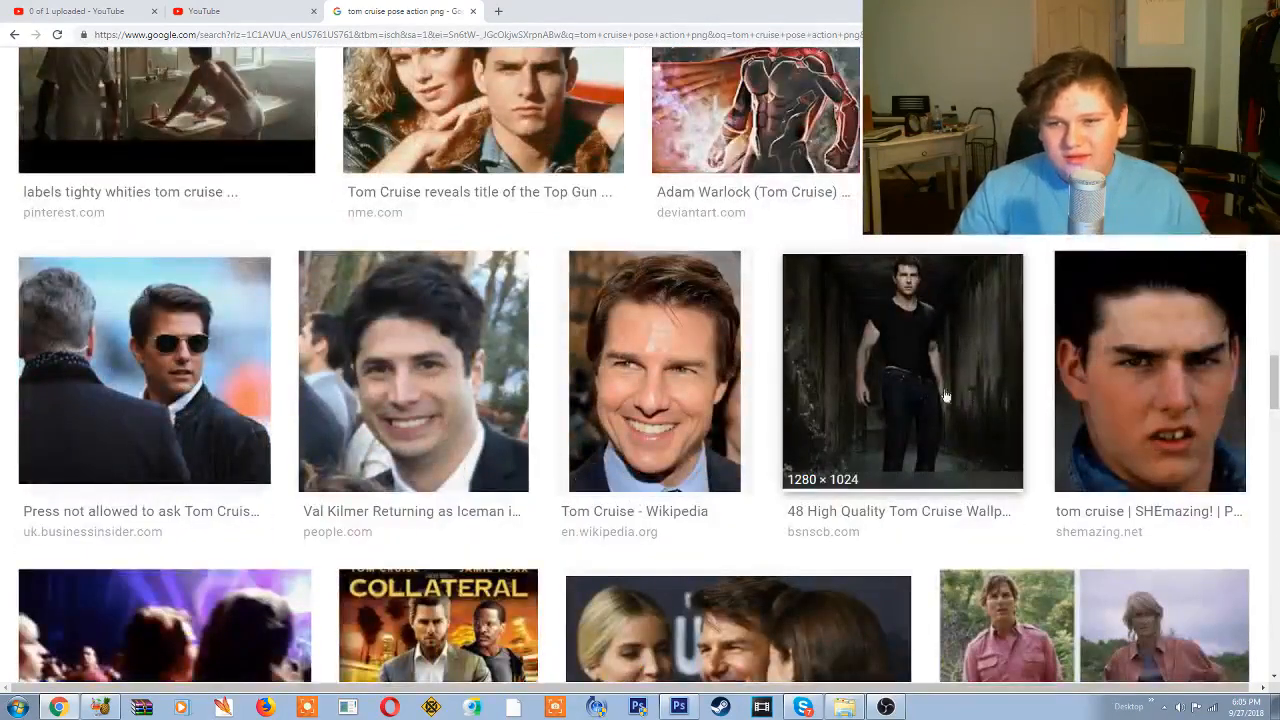
{"action": "left_click", "coordinate": [897, 397]}
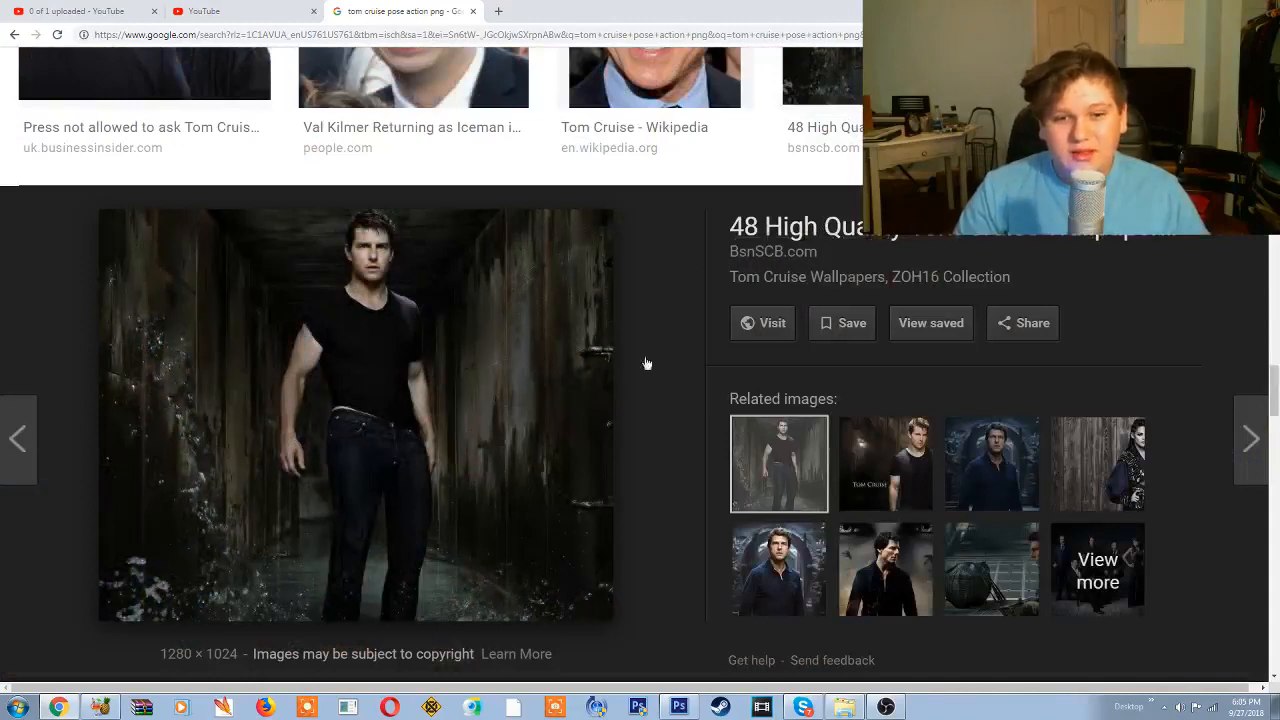
Step: Copy the previewed Tom Cruise corridor photo and paste it into the poster document in Photoshop
{"action": "right_click", "coordinate": [465, 373]}
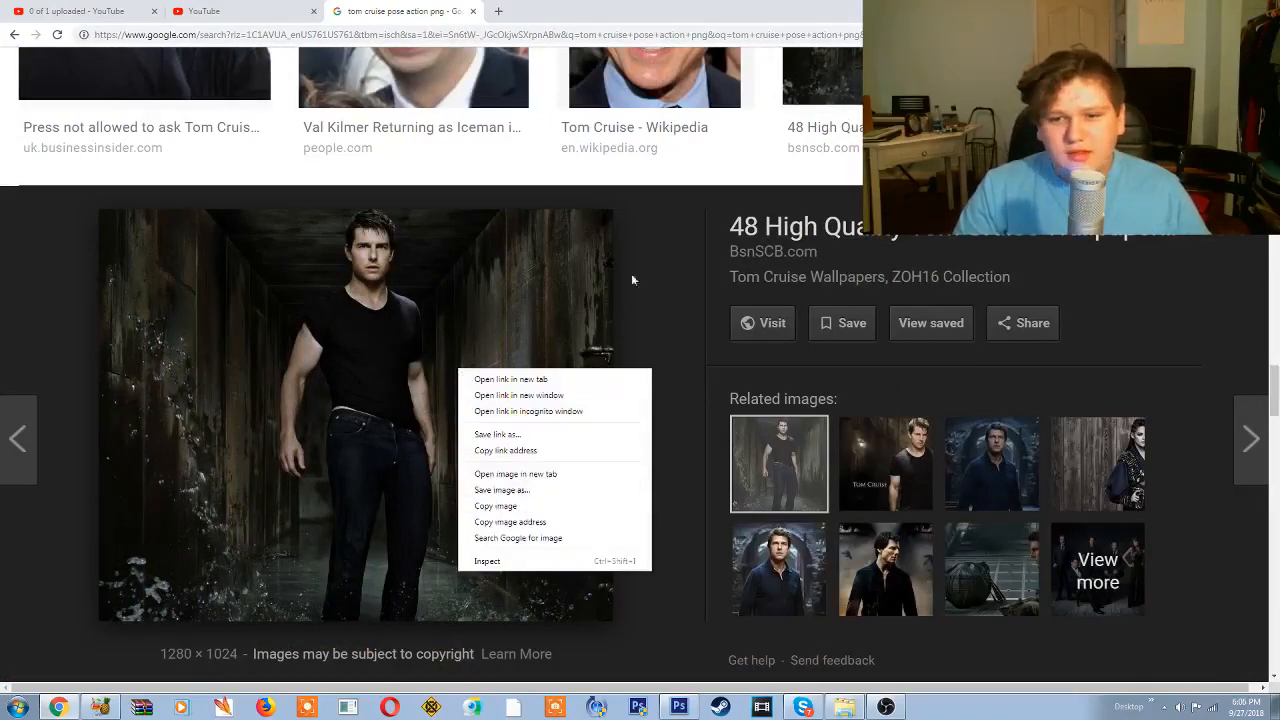
{"action": "left_click", "coordinate": [470, 361]}
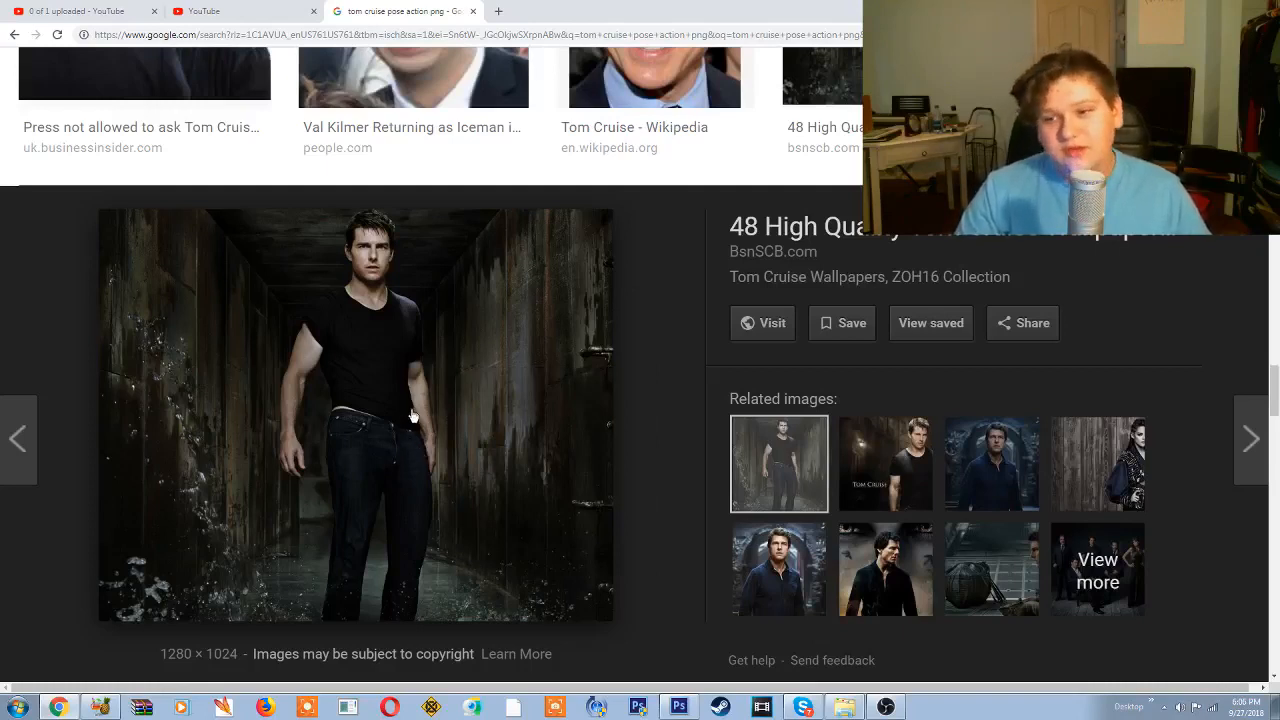
{"action": "right_click", "coordinate": [380, 378]}
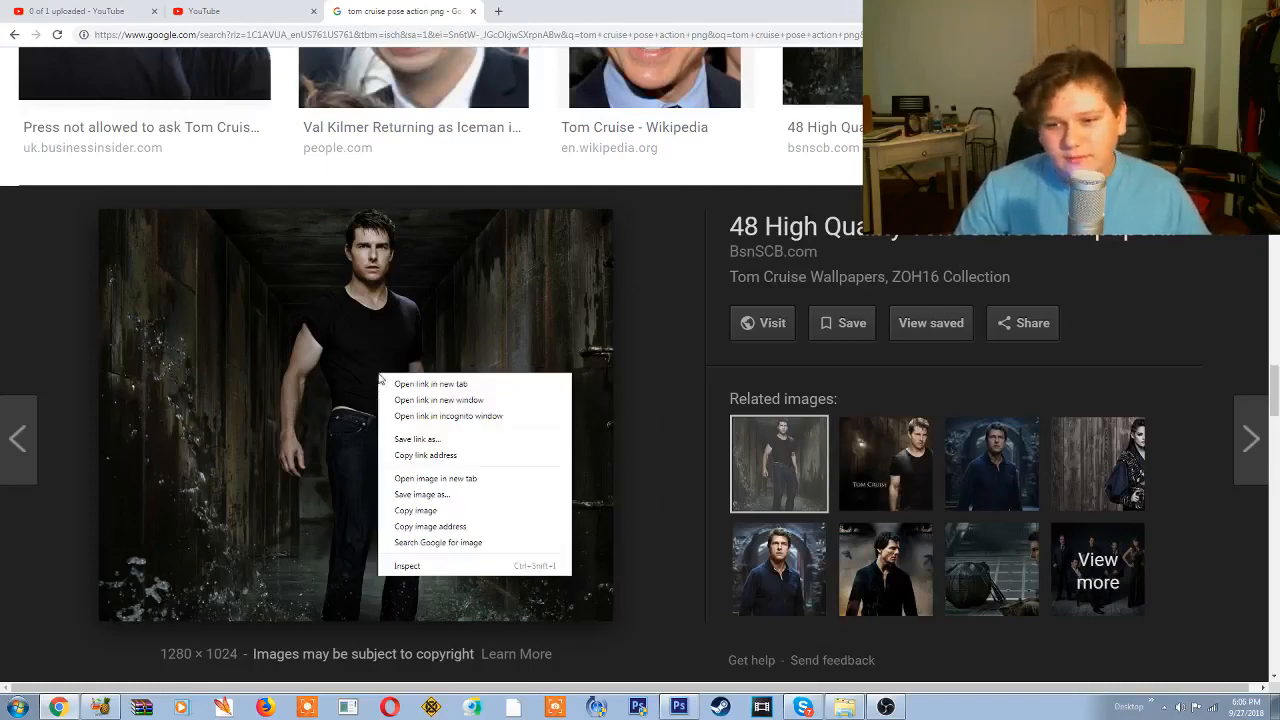
{"action": "left_click", "coordinate": [426, 510]}
{"action": "left_click", "coordinate": [679, 707]}
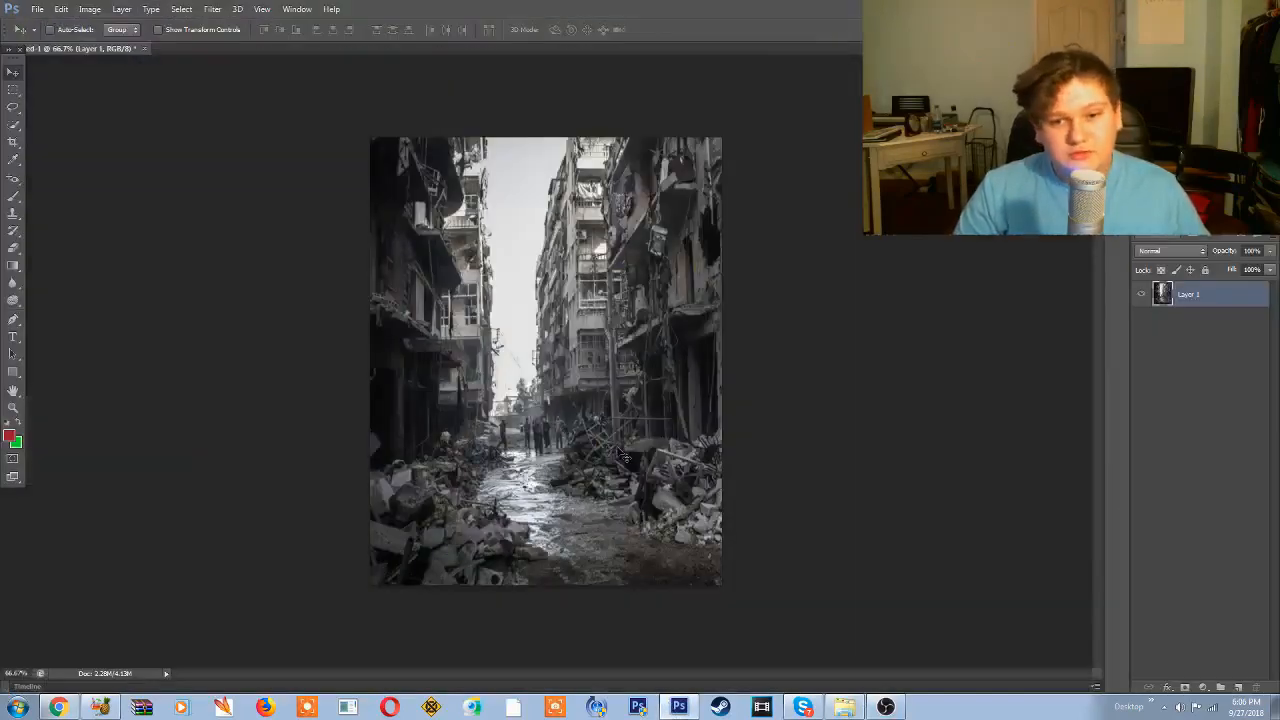
{"action": "key", "text": "ctrl+v"}
Step: Scale the pasted Tom Cruise photo to about 59% within the poster and apply the transformation
{"action": "key", "text": "ctrl+t"}
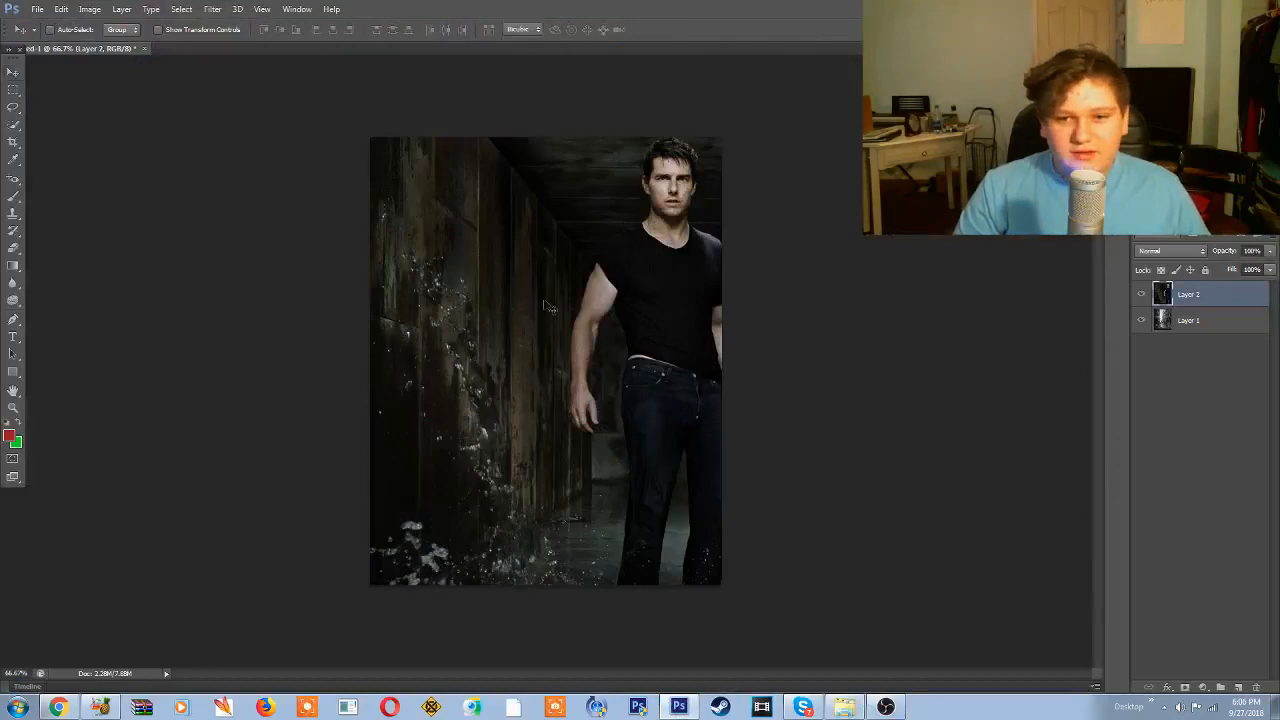
{"action": "left_click_drag", "start_coordinate": [371, 138], "coordinate": [500, 296]}
{"action": "left_click", "coordinate": [12, 72]}
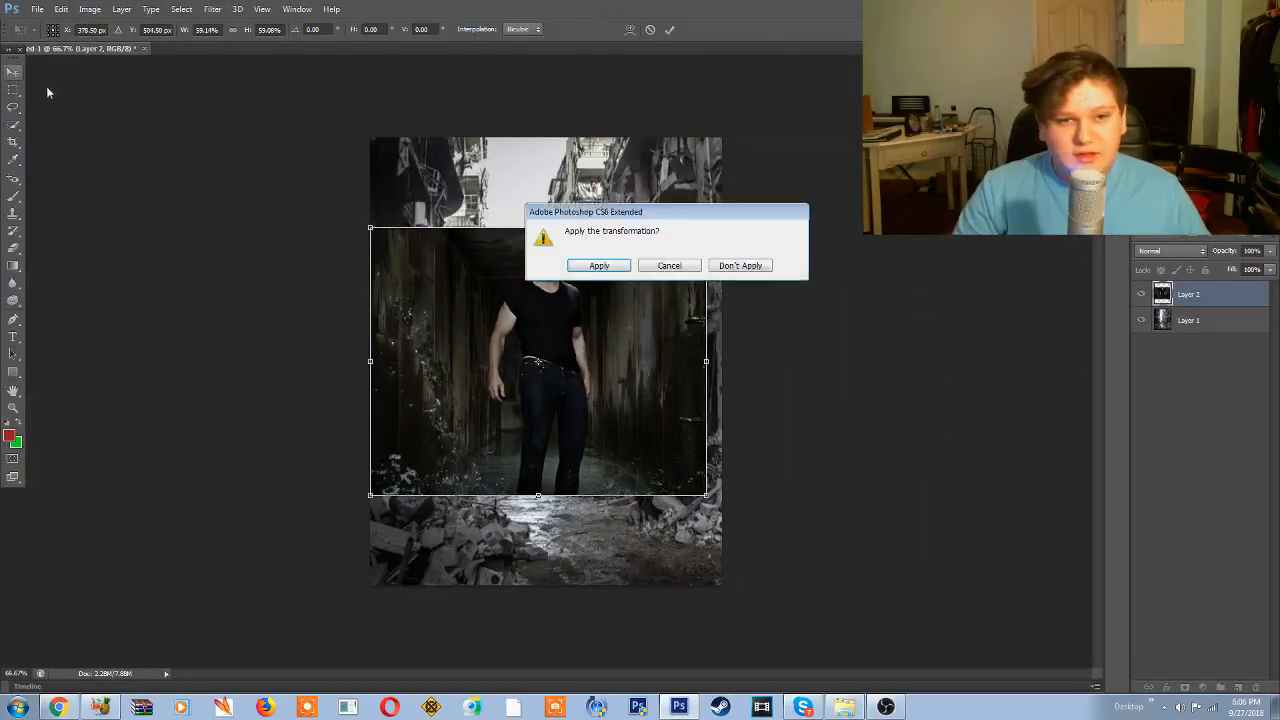
{"action": "left_click", "coordinate": [599, 265]}
{"action": "mouse_move", "coordinate": [486, 358]}
{"action": "left_mouse_down"}
{"action": "mouse_move", "coordinate": [518, 346]}
{"action": "mouse_move", "coordinate": [498, 353]}
{"action": "left_mouse_up"}
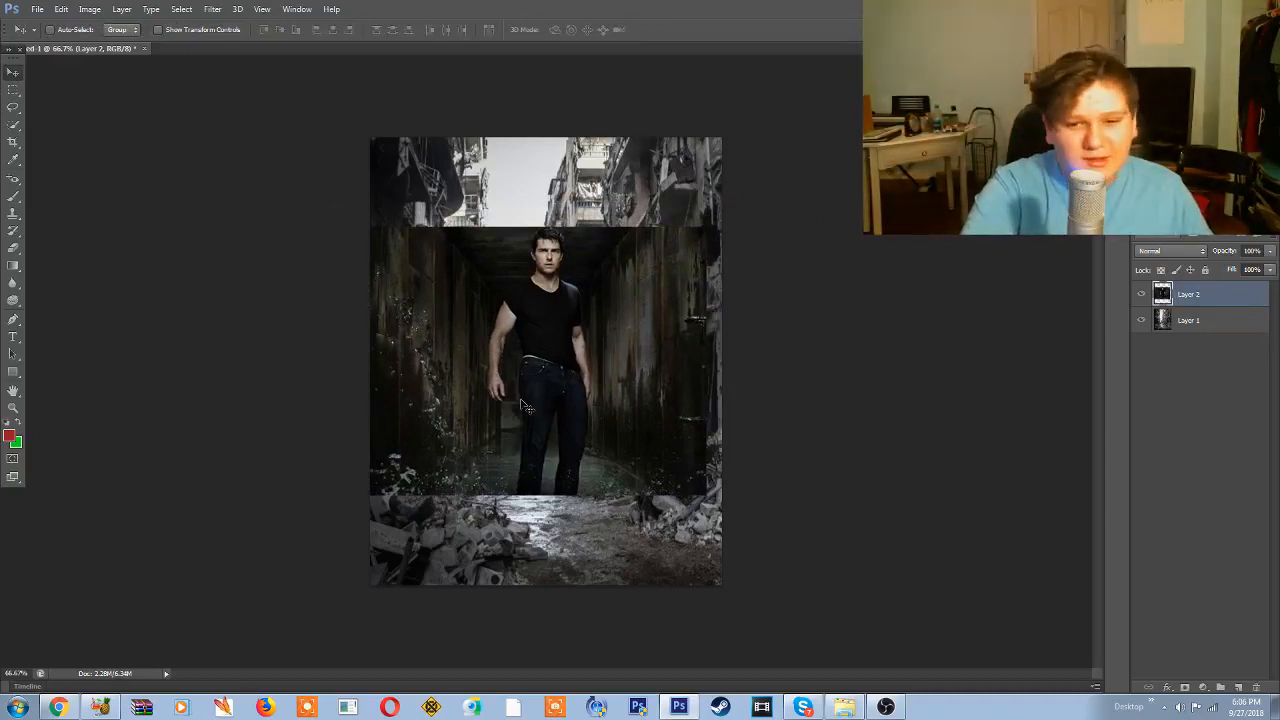
Step: Select the man's head, neck, near shoulder, bare arm and hand on Layer 2 with the Quick Selection tool
{"action": "scroll", "coordinate": [521, 405], "scroll_direction": "up", "scroll_amount": 1}
{"action": "scroll", "coordinate": [521, 405], "scroll_direction": "up", "scroll_amount": 1}
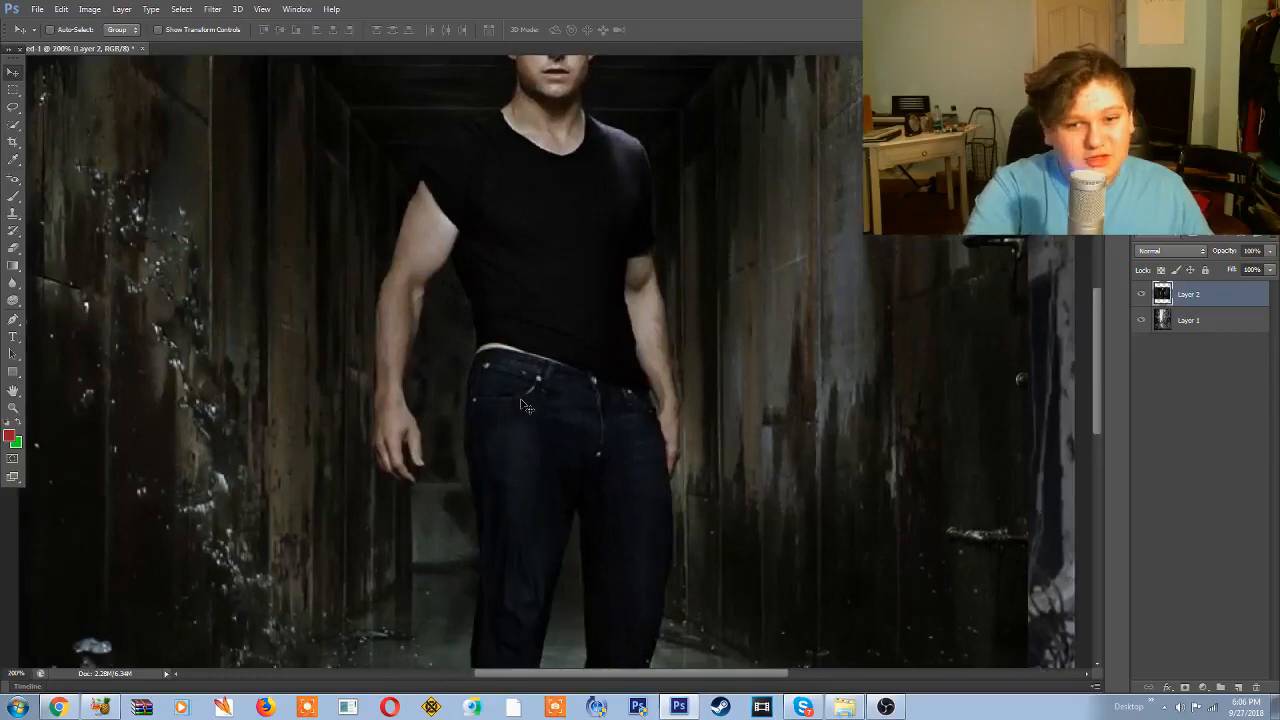
{"action": "scroll", "coordinate": [535, 278], "scroll_direction": "up", "scroll_amount": 3}
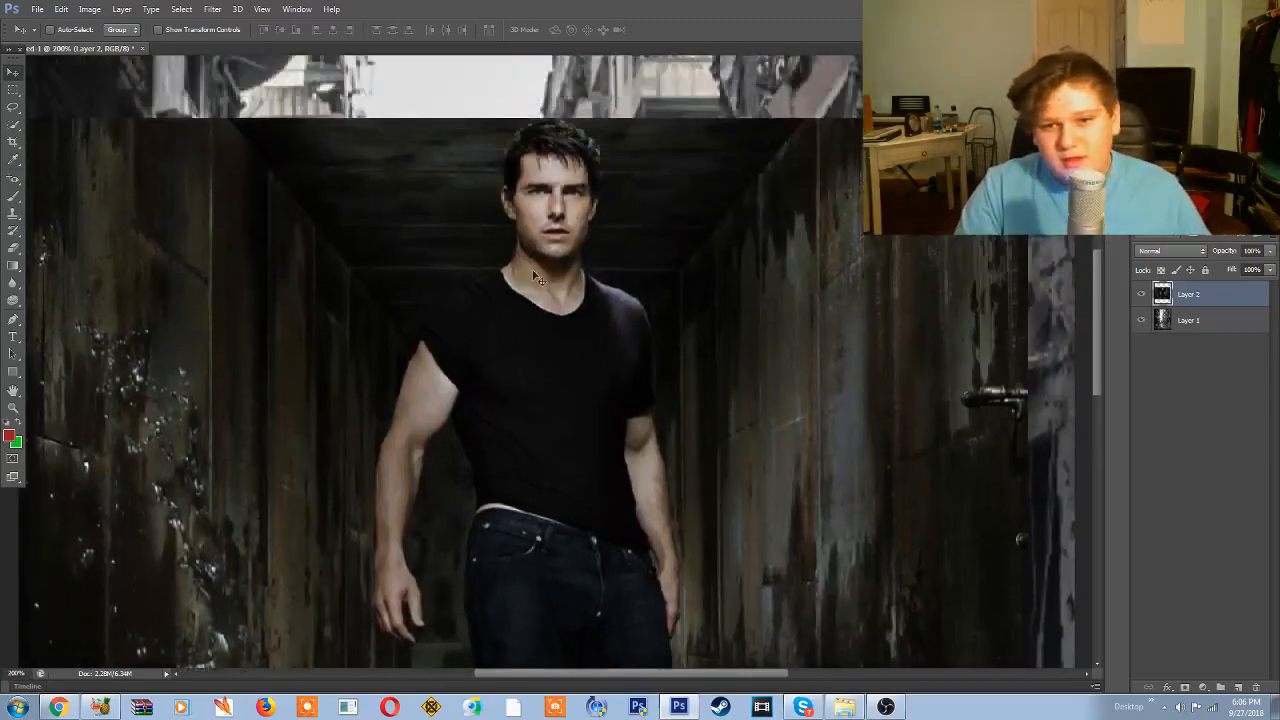
{"action": "scroll", "coordinate": [535, 278], "scroll_direction": "up", "scroll_amount": 1}
{"action": "scroll", "coordinate": [535, 278], "scroll_direction": "down", "scroll_amount": 1}
{"action": "scroll", "coordinate": [535, 278], "scroll_direction": "up", "scroll_amount": 2}
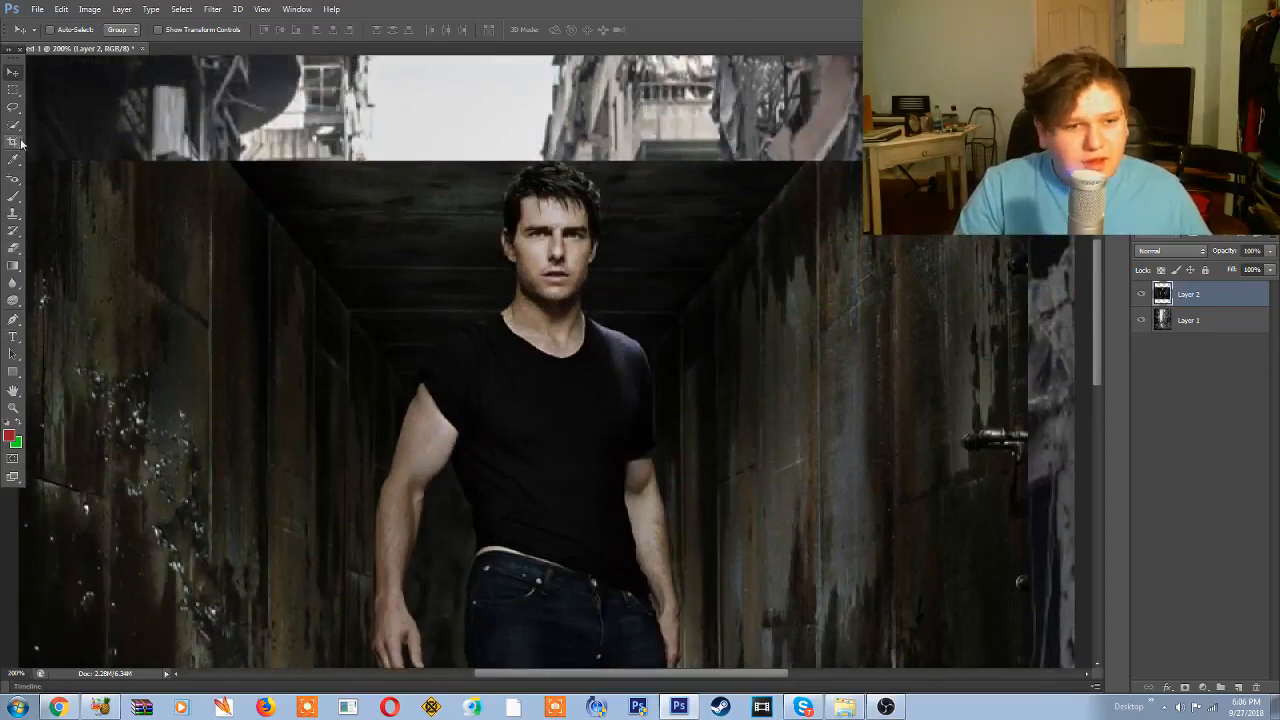
{"action": "left_click_drag", "start_coordinate": [15, 127], "coordinate": [66, 129]}
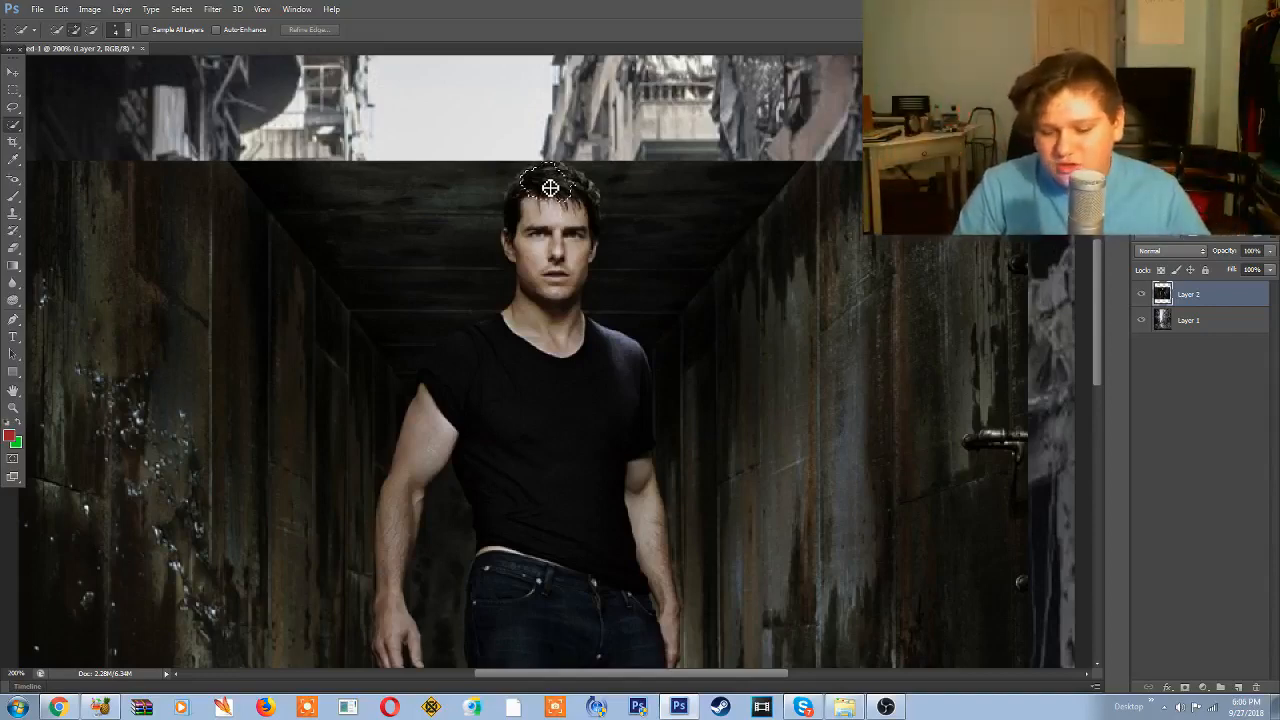
{"action": "mouse_move", "coordinate": [551, 243]}
{"action": "left_mouse_down"}
{"action": "mouse_move", "coordinate": [531, 429]}
{"action": "mouse_move", "coordinate": [487, 375]}
{"action": "mouse_move", "coordinate": [437, 403]}
{"action": "mouse_move", "coordinate": [400, 526]}
{"action": "mouse_move", "coordinate": [405, 666]}
{"action": "left_mouse_up"}
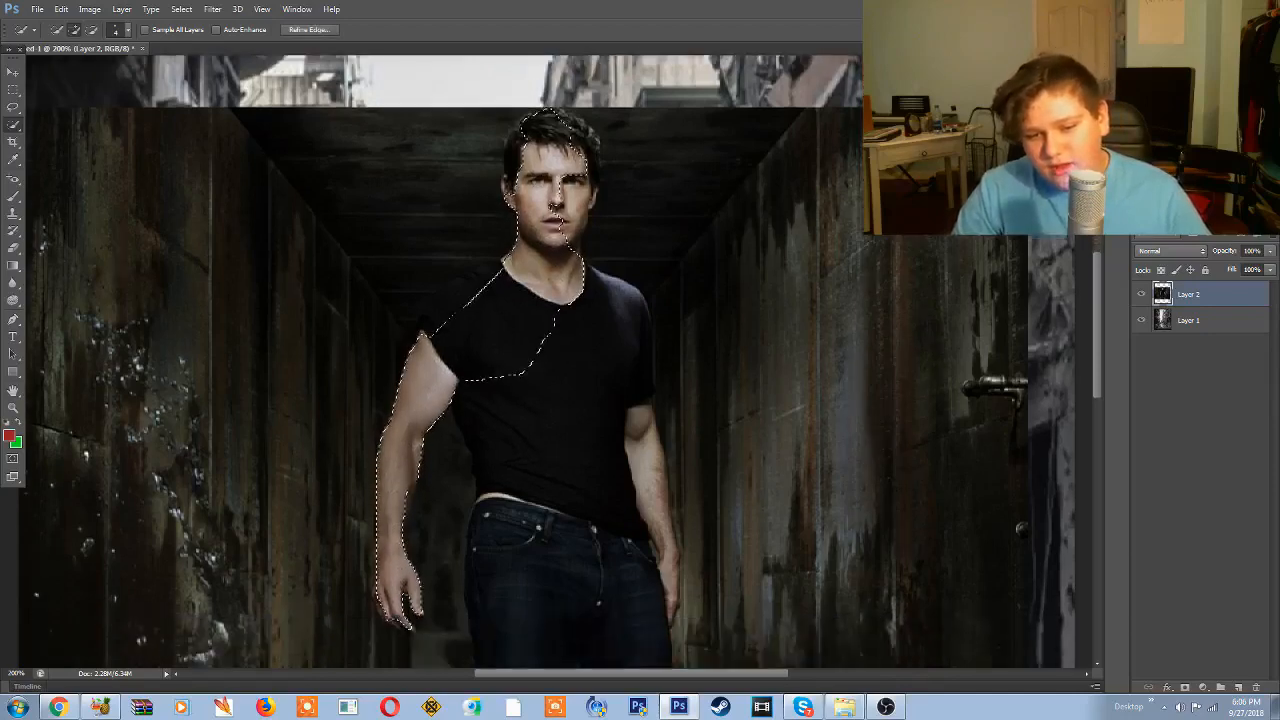
{"action": "scroll", "coordinate": [404, 550], "scroll_direction": "down", "scroll_amount": 3}
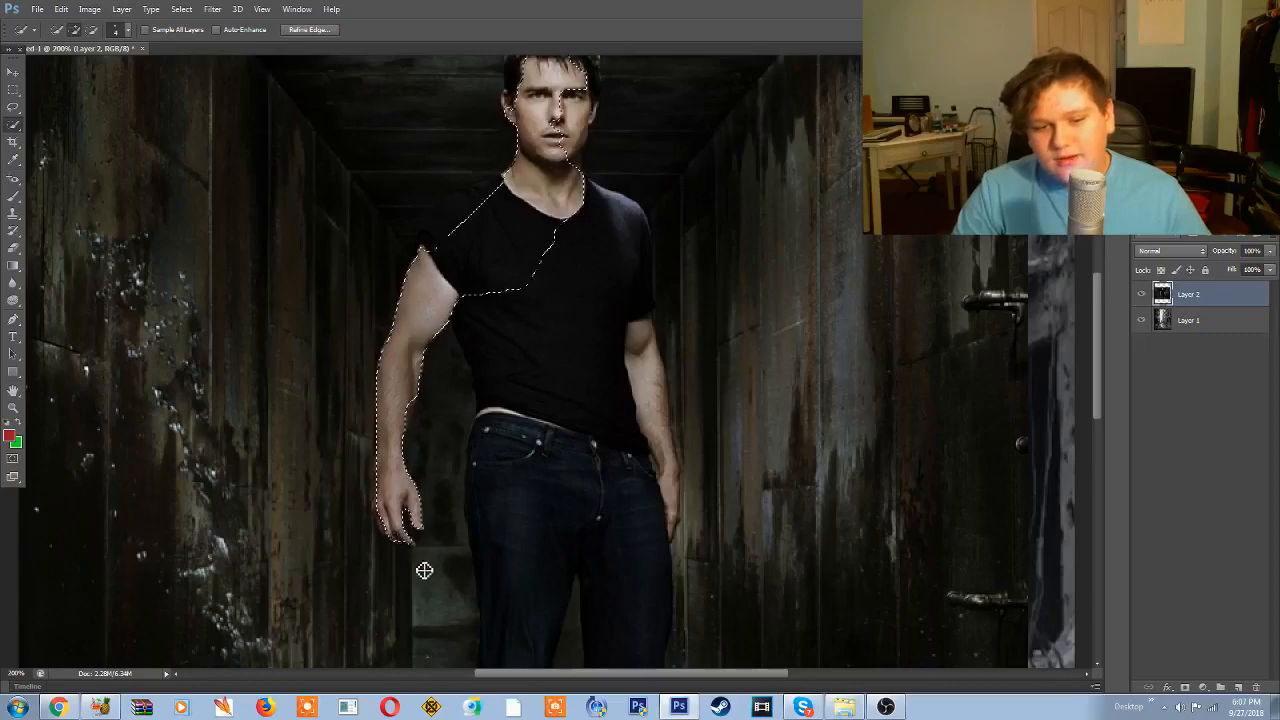
{"action": "left_click", "coordinate": [386, 526]}
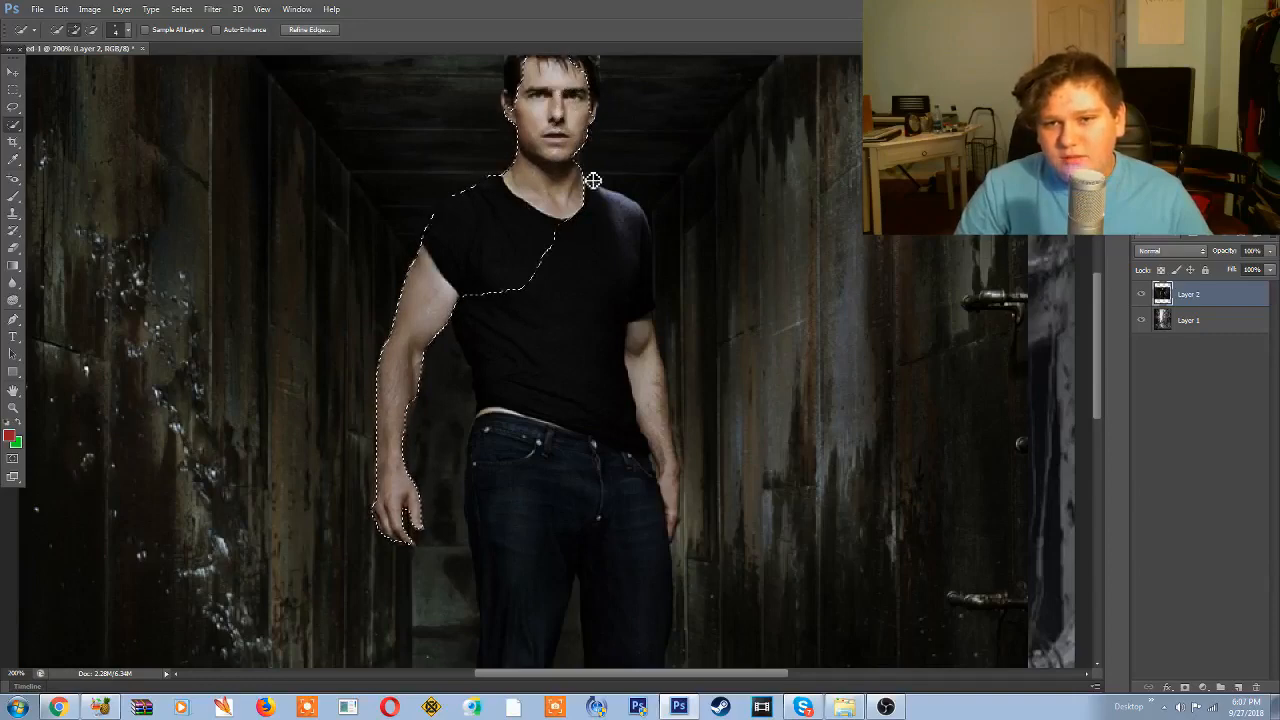
Step: Try to extend the selection across the chest and over the far shoulder
{"action": "scroll", "coordinate": [594, 182], "scroll_direction": "up", "scroll_amount": 1}
{"action": "left_click", "coordinate": [618, 291]}
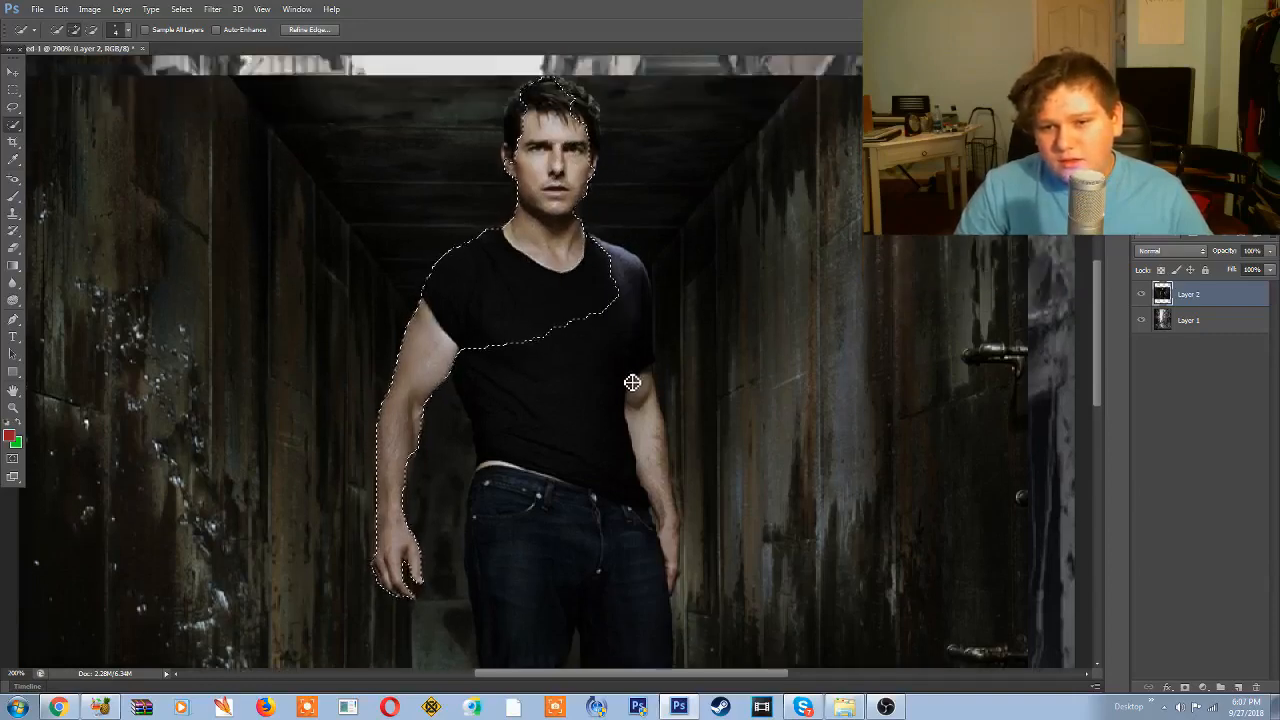
{"action": "left_click_drag", "start_coordinate": [632, 383], "coordinate": [560, 409]}
{"action": "key", "text": "ctrl+z"}
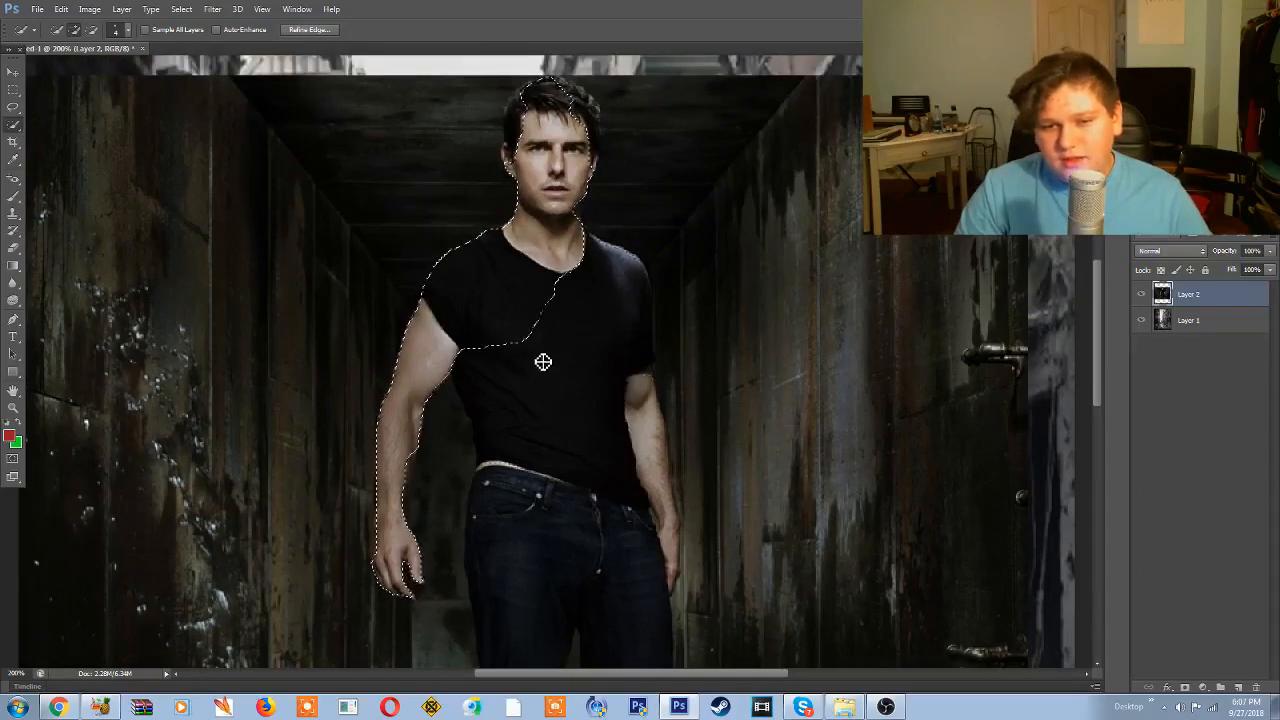
{"action": "left_click", "coordinate": [554, 383]}
{"action": "key", "text": "ctrl+z"}
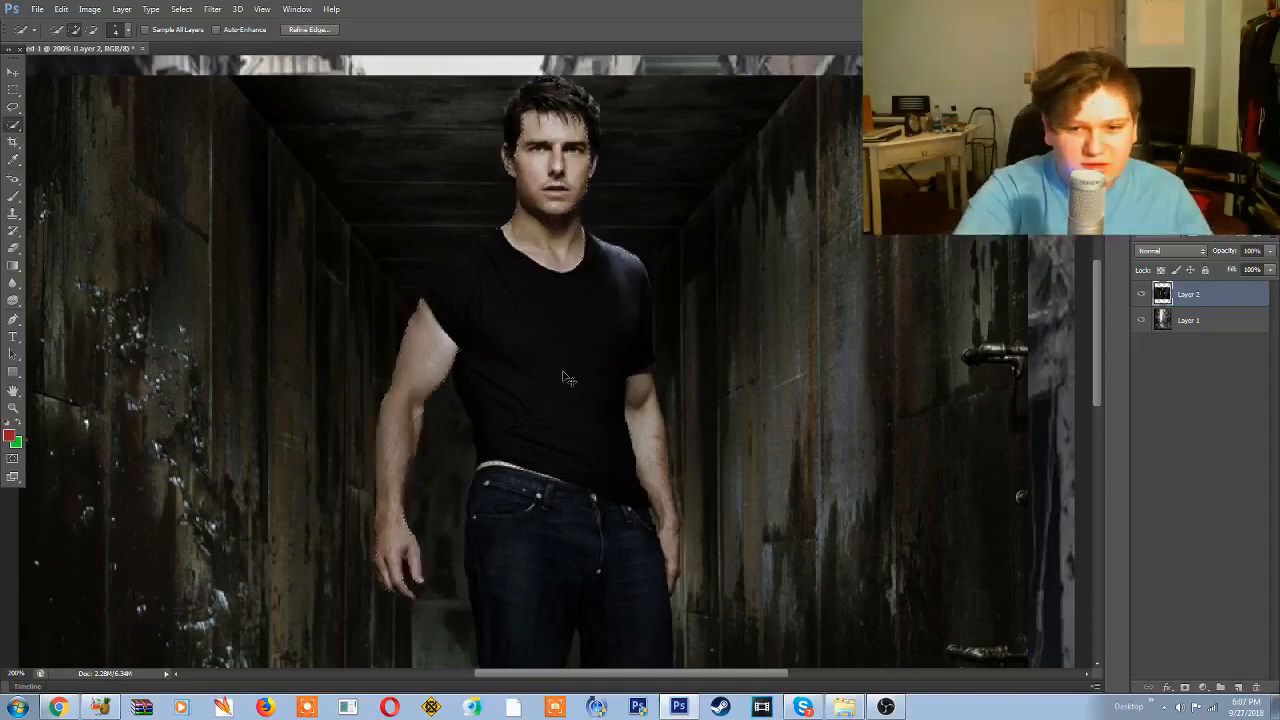
Step: Add the shirt area below the near sleeve to the selection, undoing the stroke that spreads beyond the body
{"action": "scroll", "coordinate": [565, 378], "scroll_direction": "up", "scroll_amount": 2}
{"action": "scroll", "coordinate": [540, 405], "scroll_direction": "down", "scroll_amount": 1}
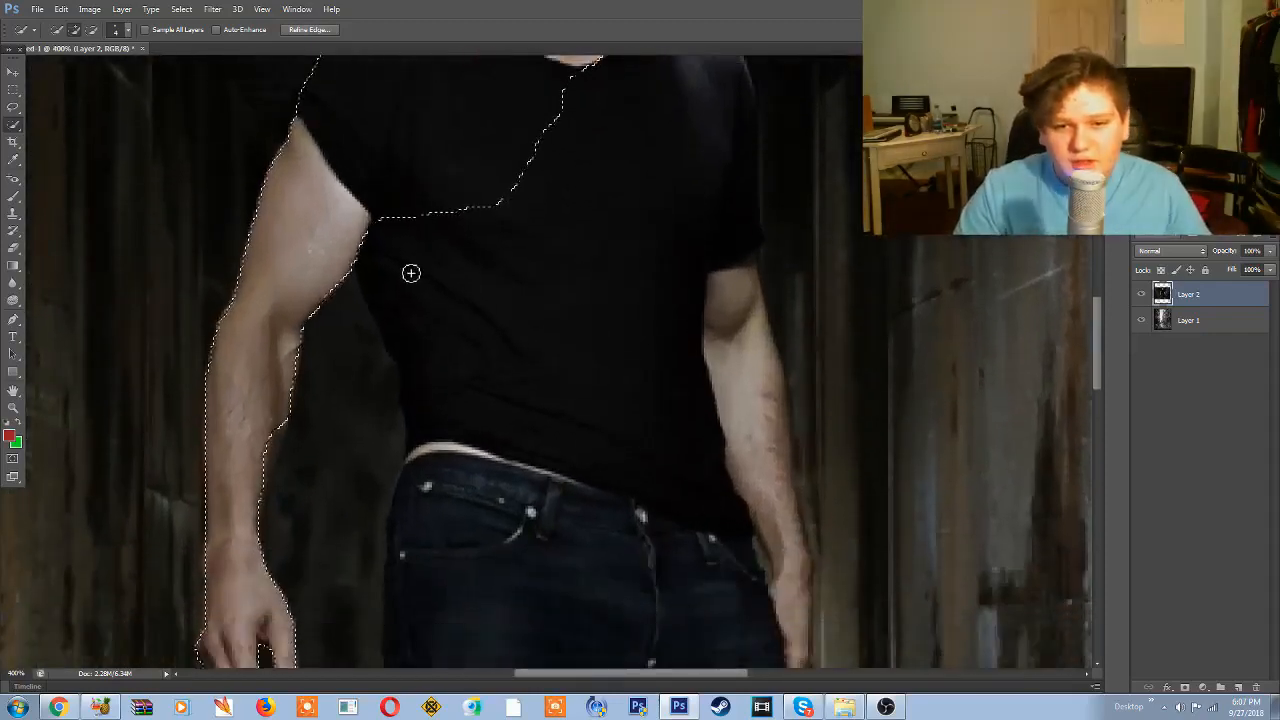
{"action": "left_click", "coordinate": [413, 273]}
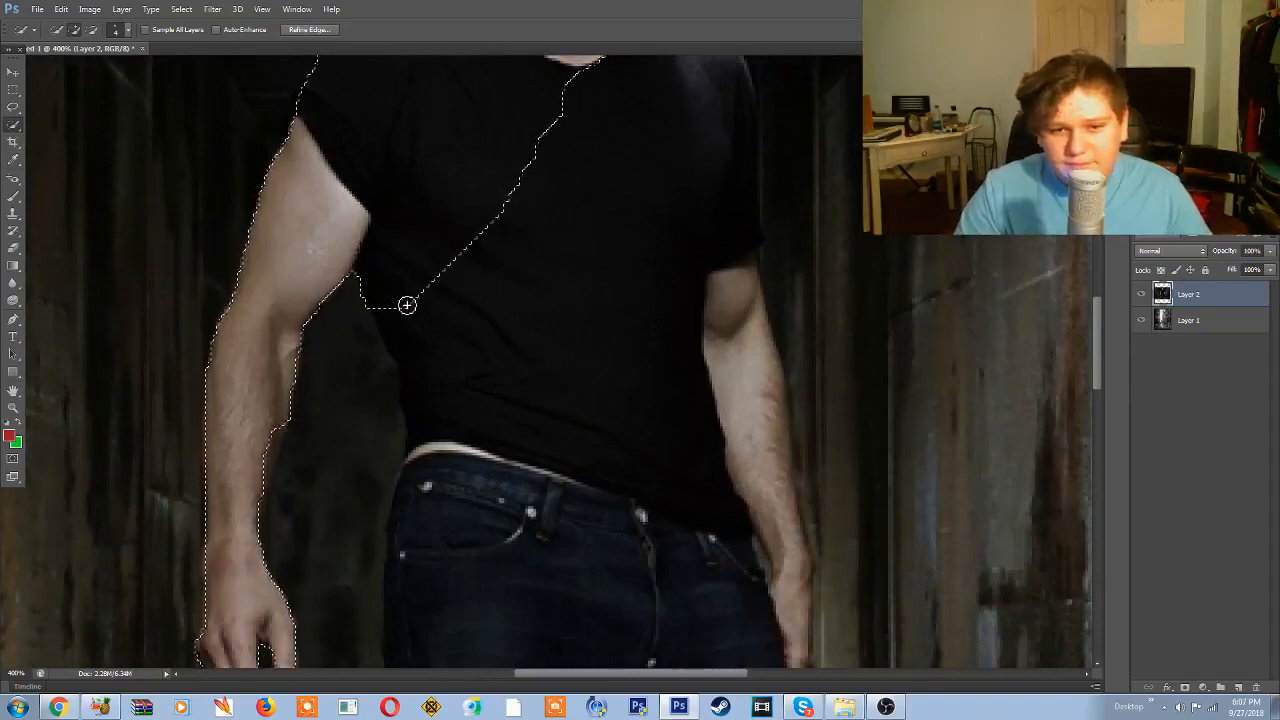
{"action": "left_click", "coordinate": [603, 134]}
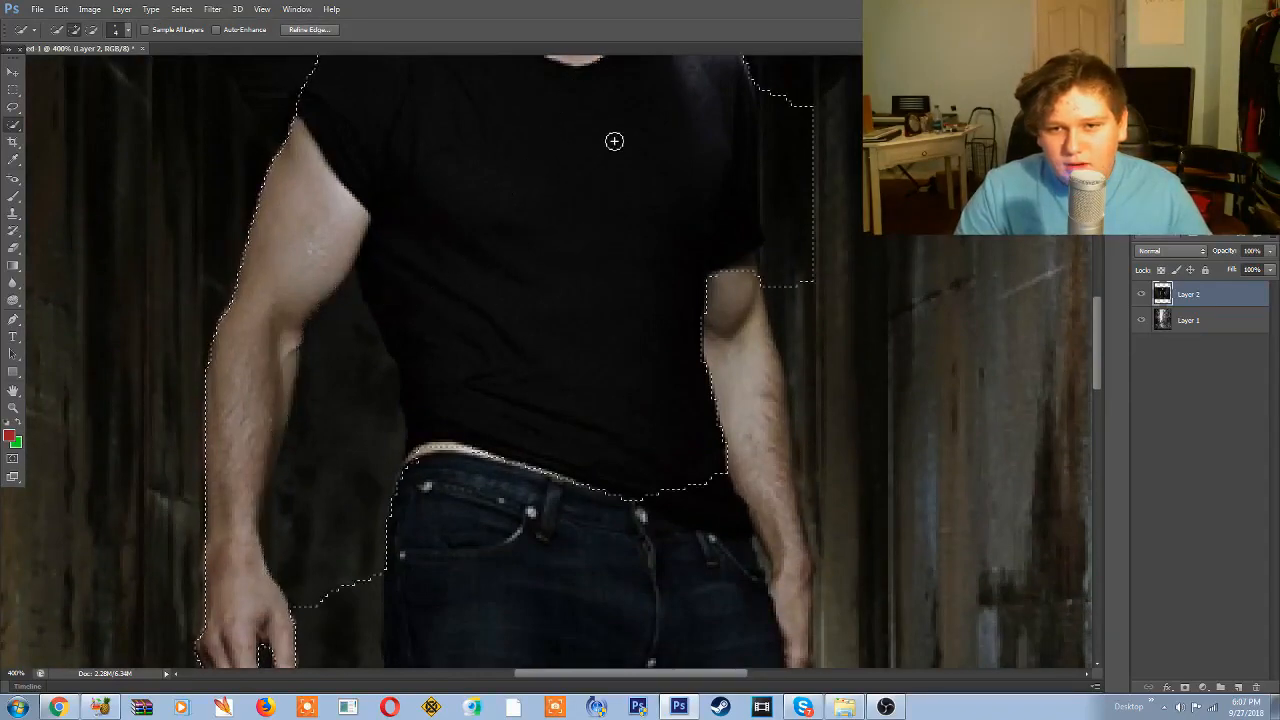
{"action": "key", "text": "ctrl+z"}
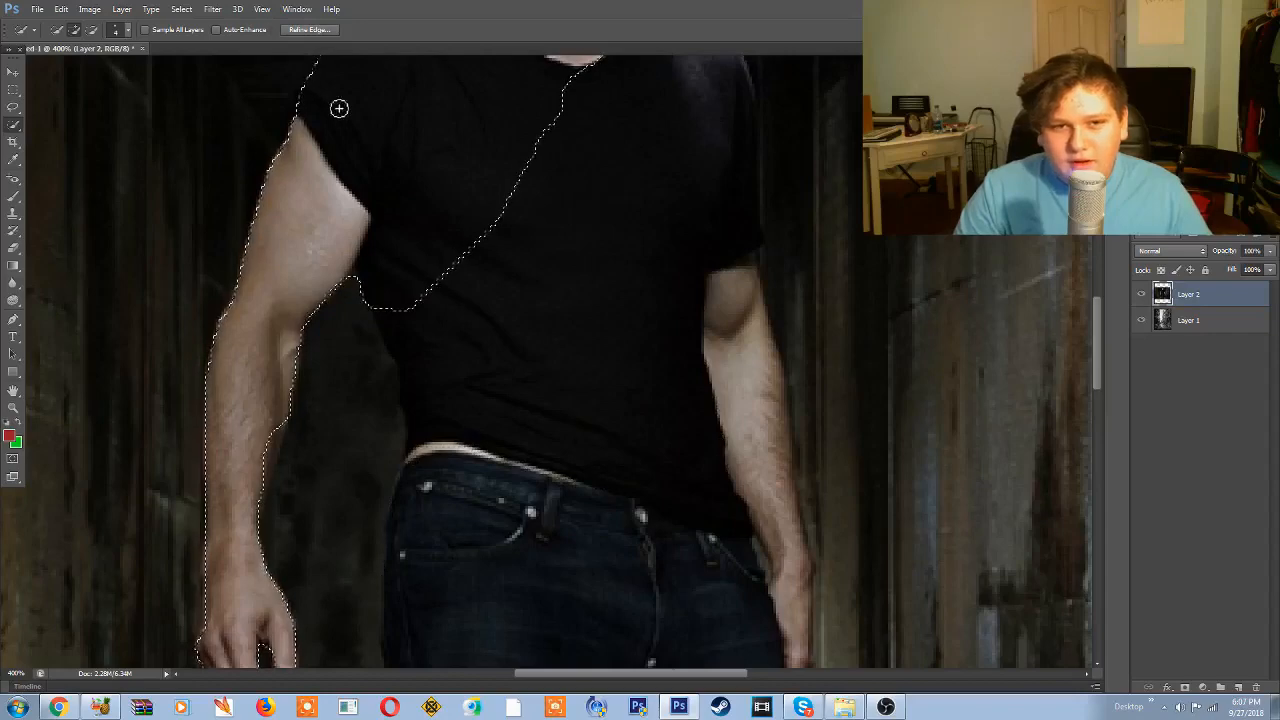
Step: Reduce the Quick Selection brush size and add the rest of the black shirt down to the waist to the selection
{"action": "left_click", "coordinate": [130, 30]}
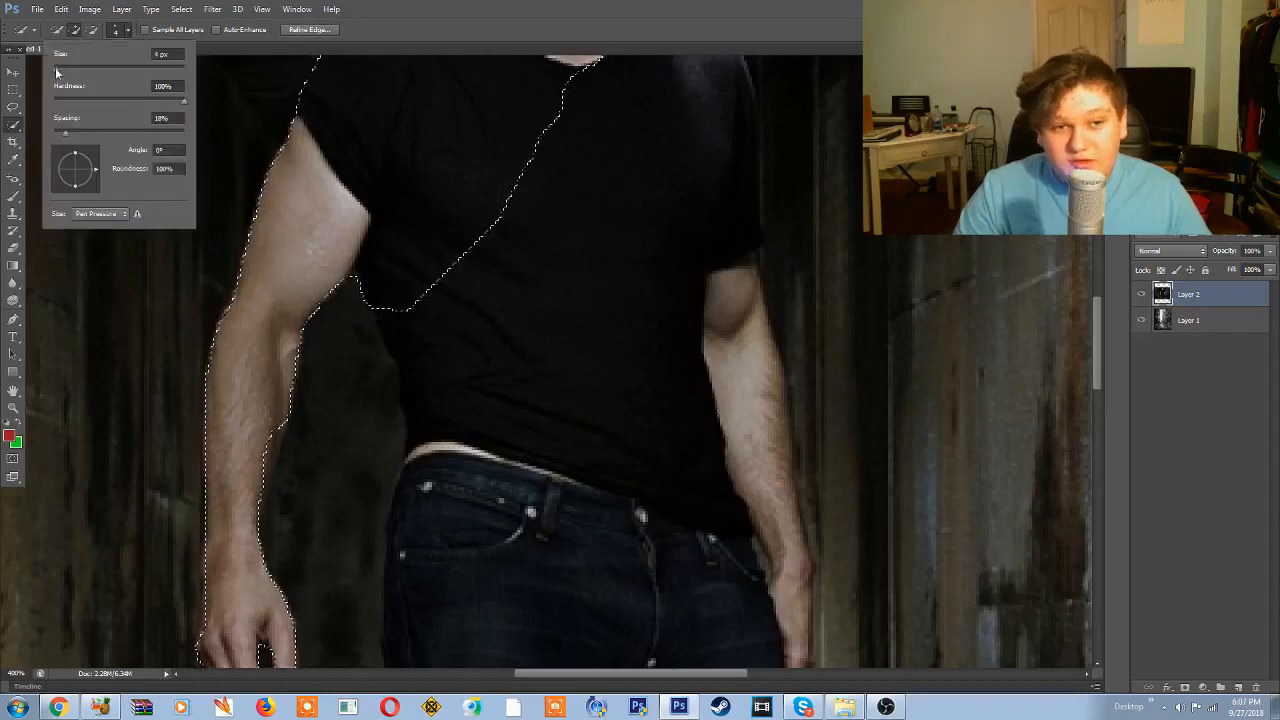
{"action": "left_click_drag", "start_coordinate": [57, 73], "coordinate": [55, 70]}
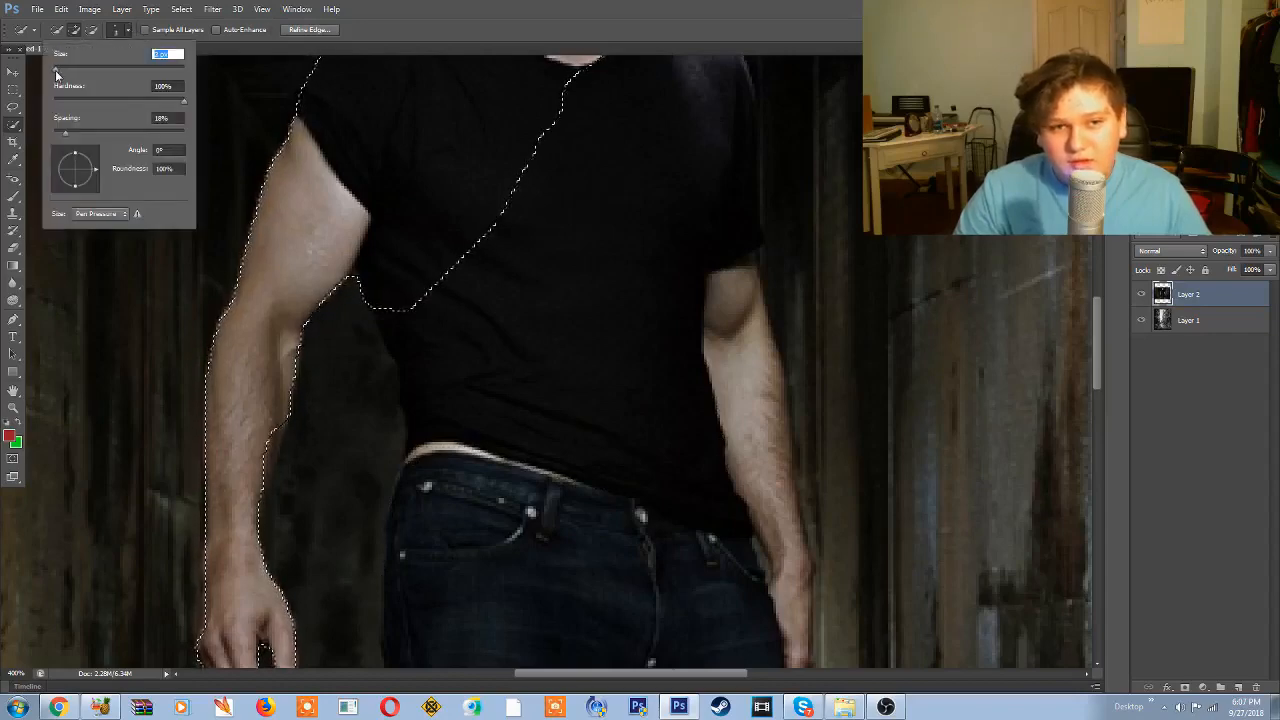
{"action": "left_click", "coordinate": [500, 288]}
{"action": "mouse_move", "coordinate": [507, 315]}
{"action": "left_mouse_down"}
{"action": "mouse_move", "coordinate": [655, 481]}
{"action": "mouse_move", "coordinate": [675, 348]}
{"action": "mouse_move", "coordinate": [745, 361]}
{"action": "mouse_move", "coordinate": [729, 363]}
{"action": "mouse_move", "coordinate": [730, 270]}
{"action": "mouse_move", "coordinate": [749, 474]}
{"action": "left_mouse_up"}
{"action": "scroll", "coordinate": [749, 477], "scroll_direction": "down", "scroll_amount": 5}
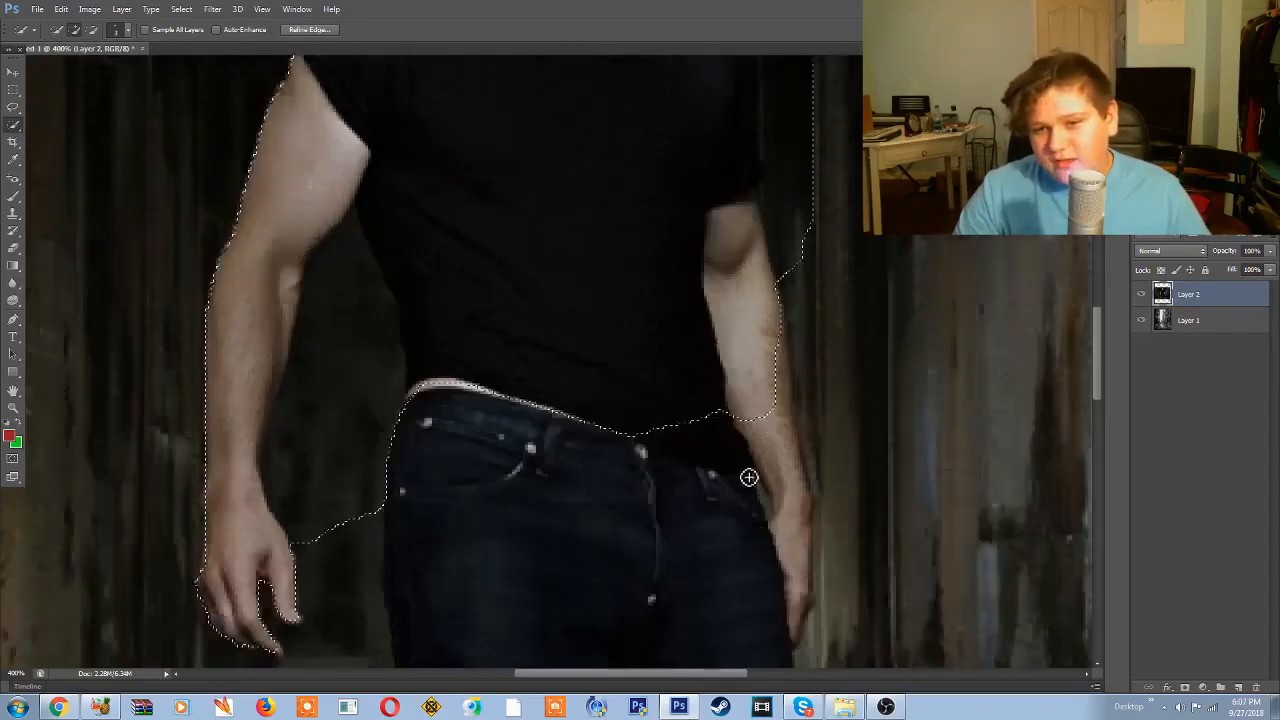
Step: Extend the selection over the far forearm, the hand and both legs of the jeans down to the photo's lower edge
{"action": "mouse_move", "coordinate": [776, 283]}
{"action": "left_mouse_down"}
{"action": "mouse_move", "coordinate": [778, 471]}
{"action": "mouse_move", "coordinate": [800, 484]}
{"action": "mouse_move", "coordinate": [800, 473]}
{"action": "mouse_move", "coordinate": [771, 514]}
{"action": "left_mouse_up"}
{"action": "mouse_move", "coordinate": [716, 483]}
{"action": "left_mouse_down"}
{"action": "mouse_move", "coordinate": [685, 405]}
{"action": "mouse_move", "coordinate": [546, 319]}
{"action": "mouse_move", "coordinate": [529, 321]}
{"action": "mouse_move", "coordinate": [543, 375]}
{"action": "mouse_move", "coordinate": [508, 324]}
{"action": "mouse_move", "coordinate": [489, 351]}
{"action": "left_mouse_up"}
{"action": "scroll", "coordinate": [537, 329], "scroll_direction": "down", "scroll_amount": 2}
{"action": "scroll", "coordinate": [537, 329], "scroll_direction": "down", "scroll_amount": 5}
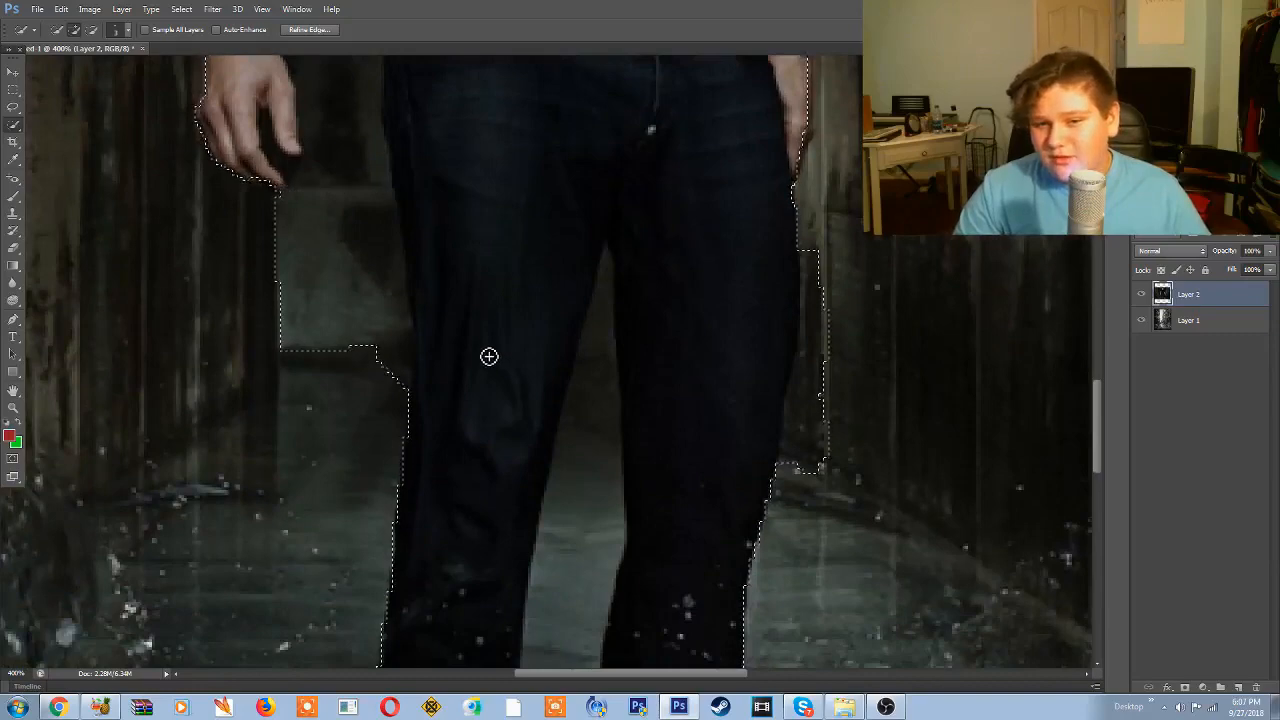
{"action": "scroll", "coordinate": [491, 334], "scroll_direction": "down", "scroll_amount": 5}
{"action": "scroll", "coordinate": [590, 320], "scroll_direction": "up", "scroll_amount": 2}
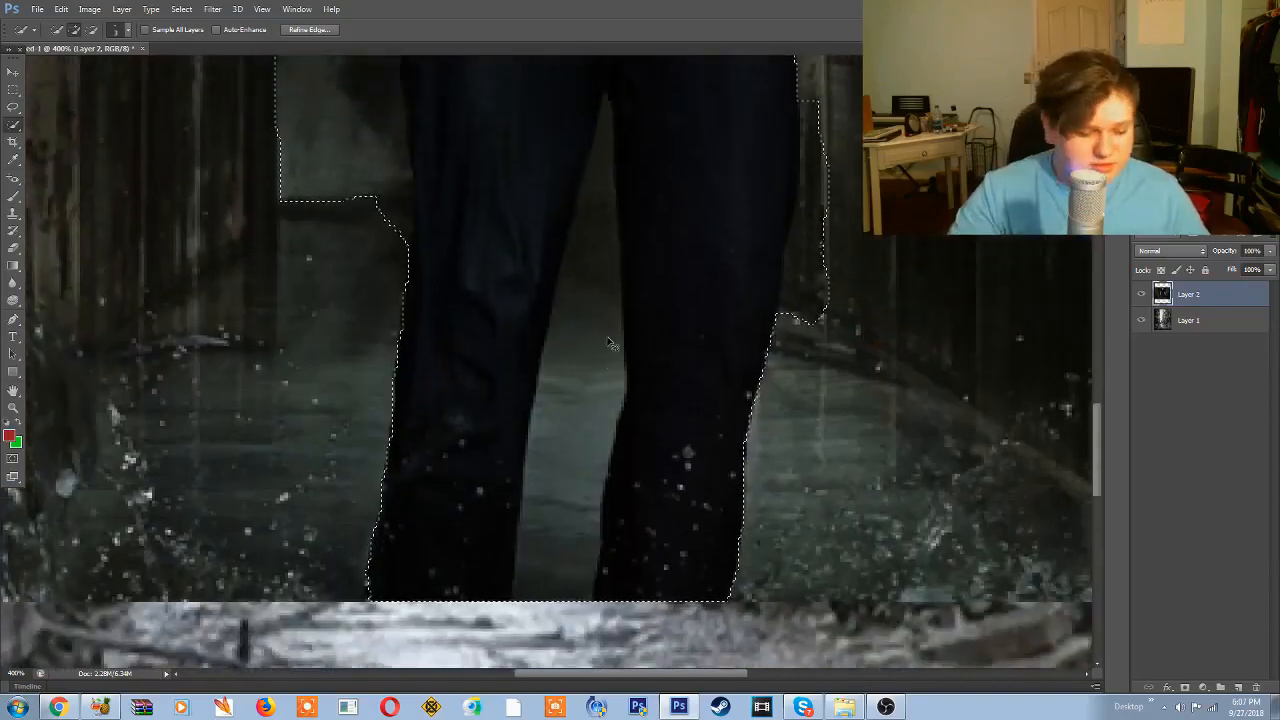
Step: Complete the selection around the head and hair, and check the outline along the whole figure
{"action": "key", "text": "ctrl+minus"}
{"action": "key", "text": "ctrl+minus"}
{"action": "scroll", "coordinate": [643, 300], "scroll_direction": "up", "scroll_amount": 5}
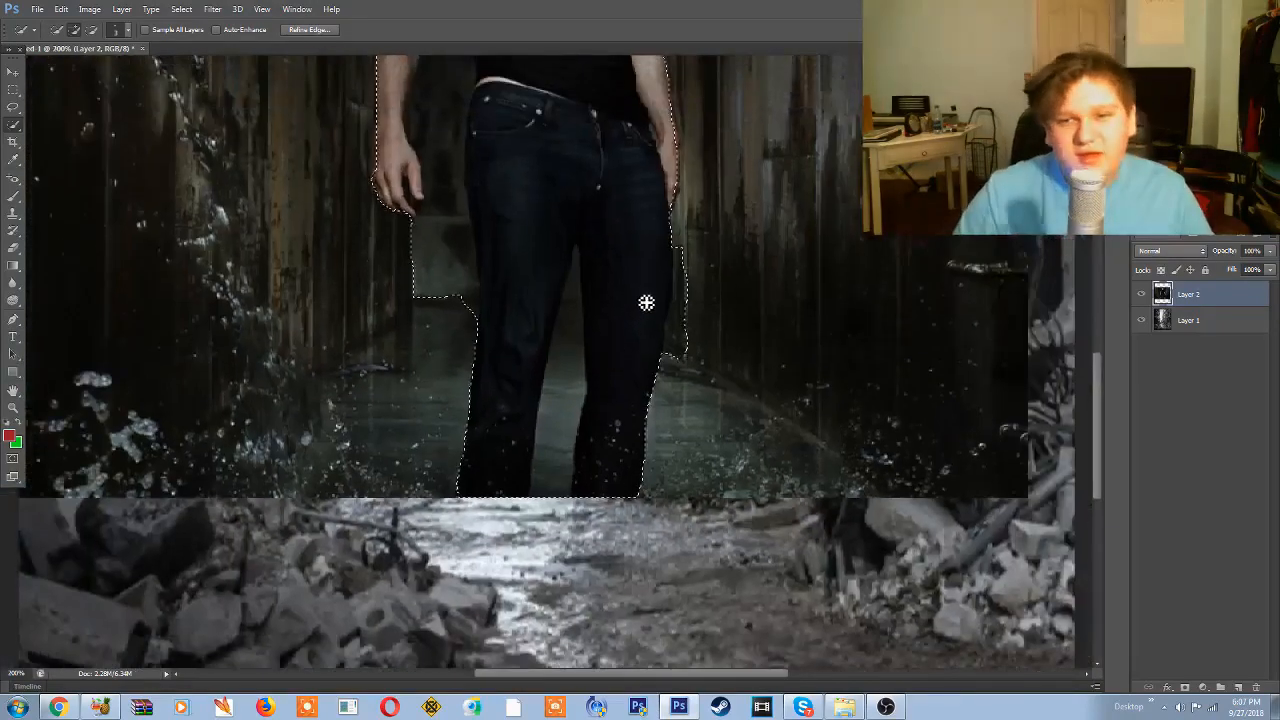
{"action": "scroll", "coordinate": [678, 296], "scroll_direction": "up", "scroll_amount": 6}
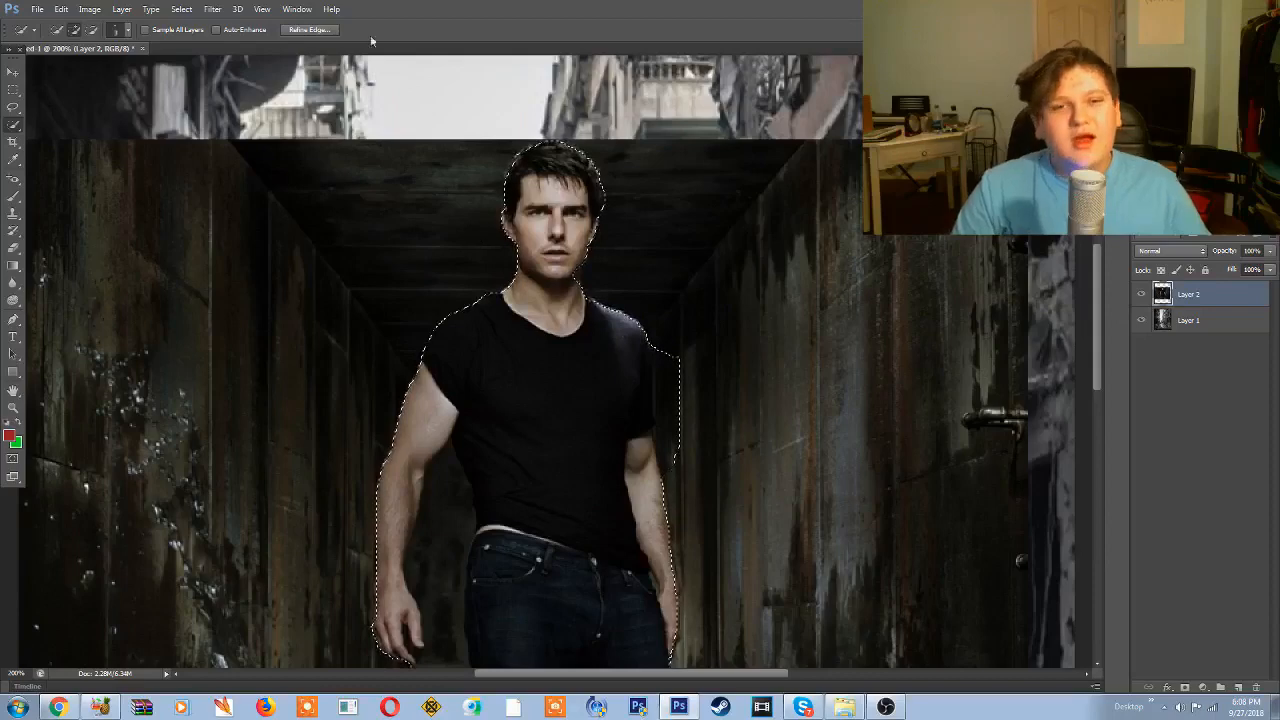
{"action": "scroll", "coordinate": [608, 257], "scroll_direction": "down", "scroll_amount": 7}
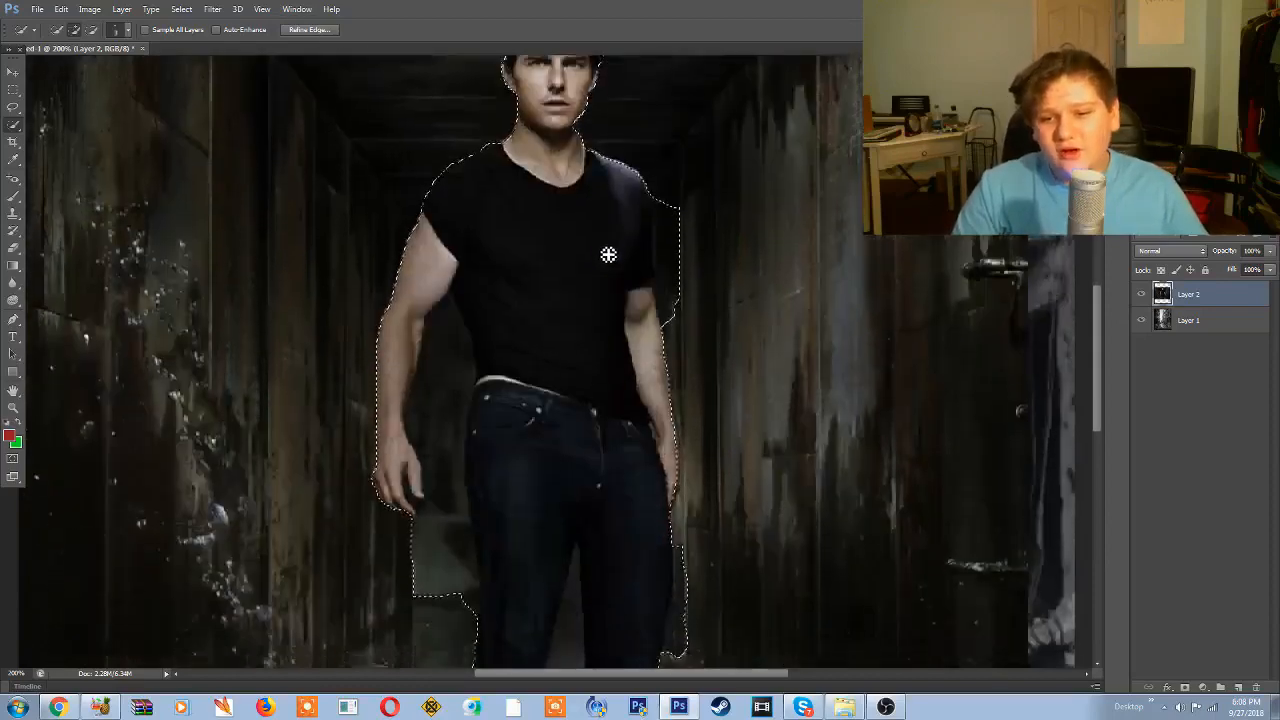
{"action": "scroll", "coordinate": [606, 253], "scroll_direction": "up", "scroll_amount": 6}
{"action": "scroll", "coordinate": [595, 262], "scroll_direction": "up", "scroll_amount": 5}
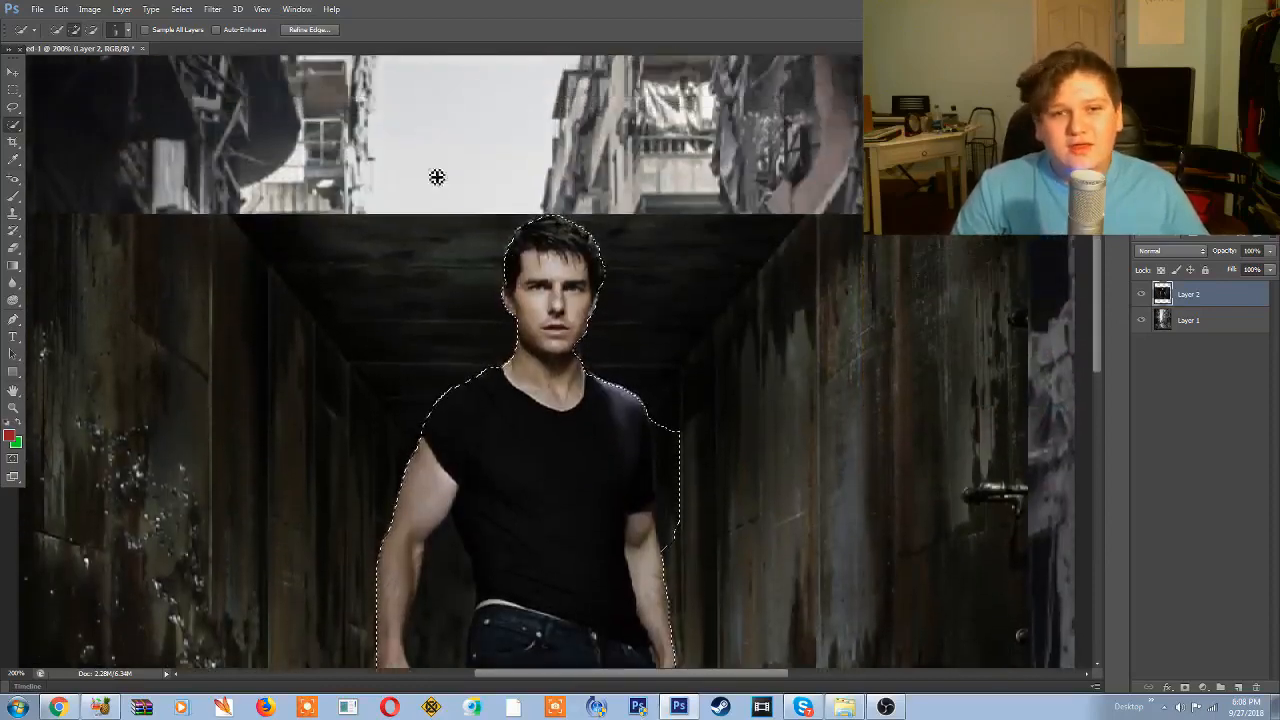
Step: Apply Refine Edge to the selection with the output set to New Layer
{"action": "left_click", "coordinate": [311, 30]}
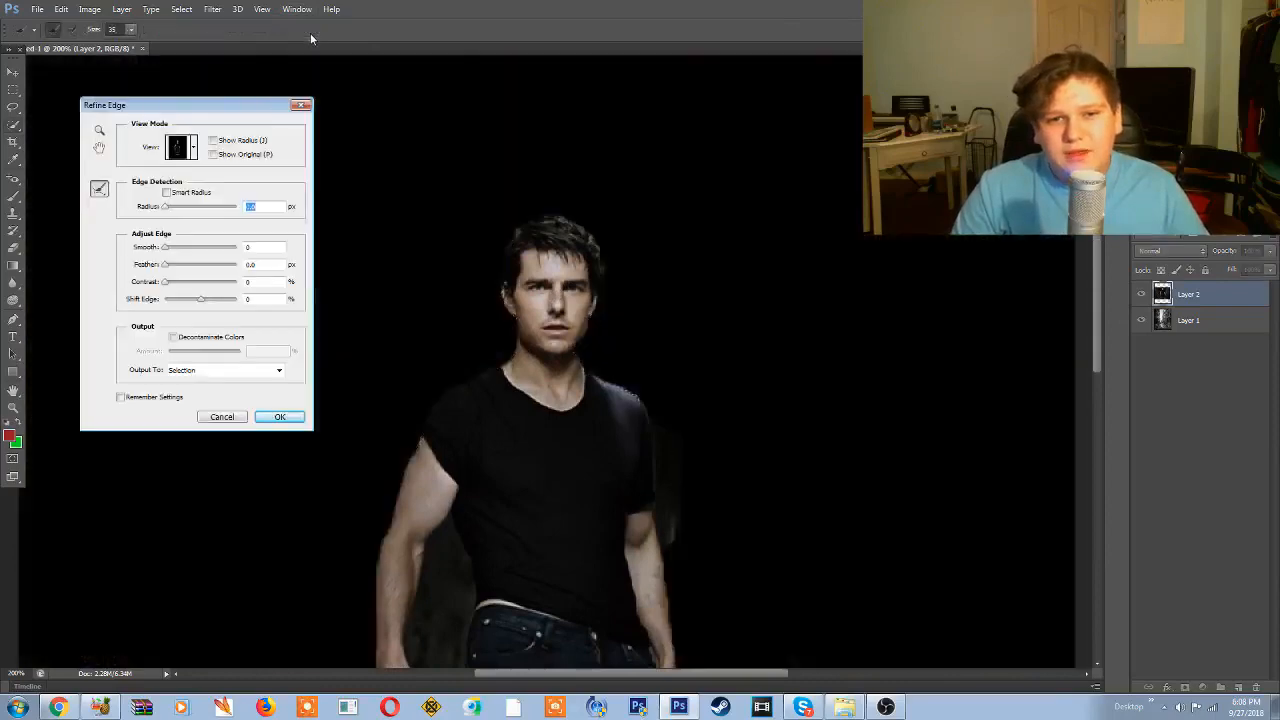
{"action": "left_click_drag", "start_coordinate": [239, 113], "coordinate": [256, 68]}
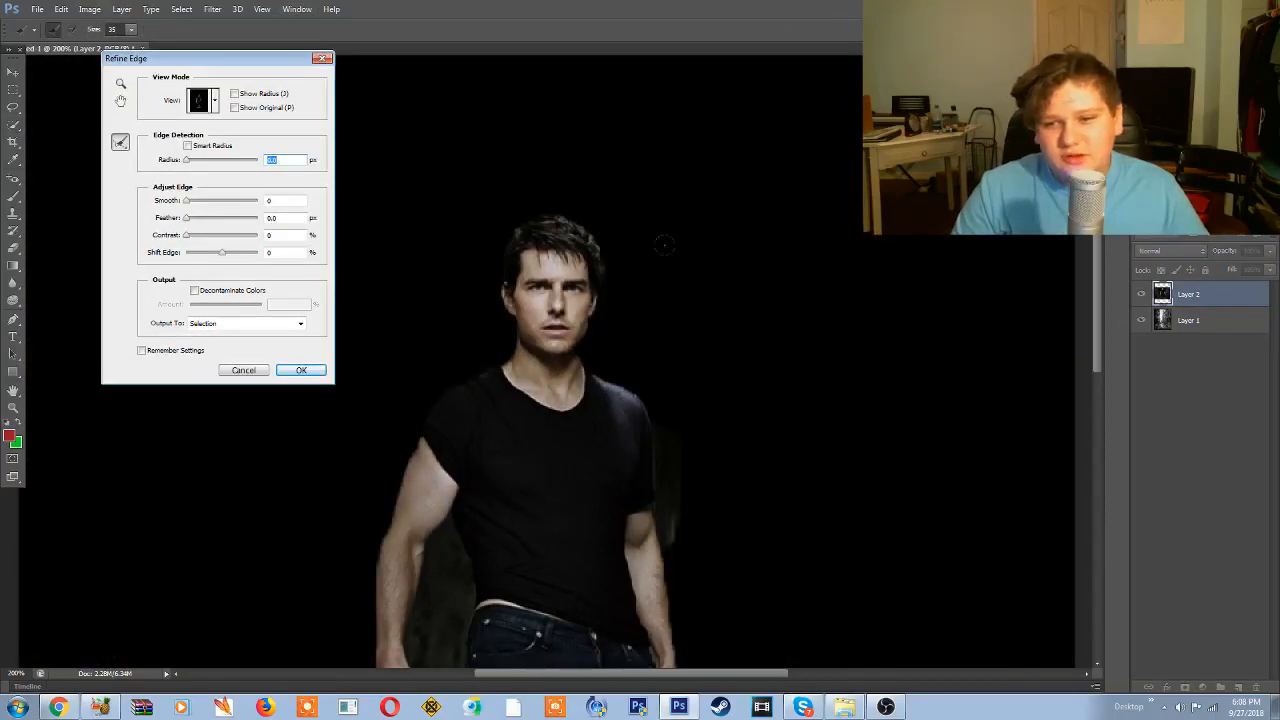
{"action": "left_click_drag", "start_coordinate": [1098, 261], "coordinate": [1065, 279]}
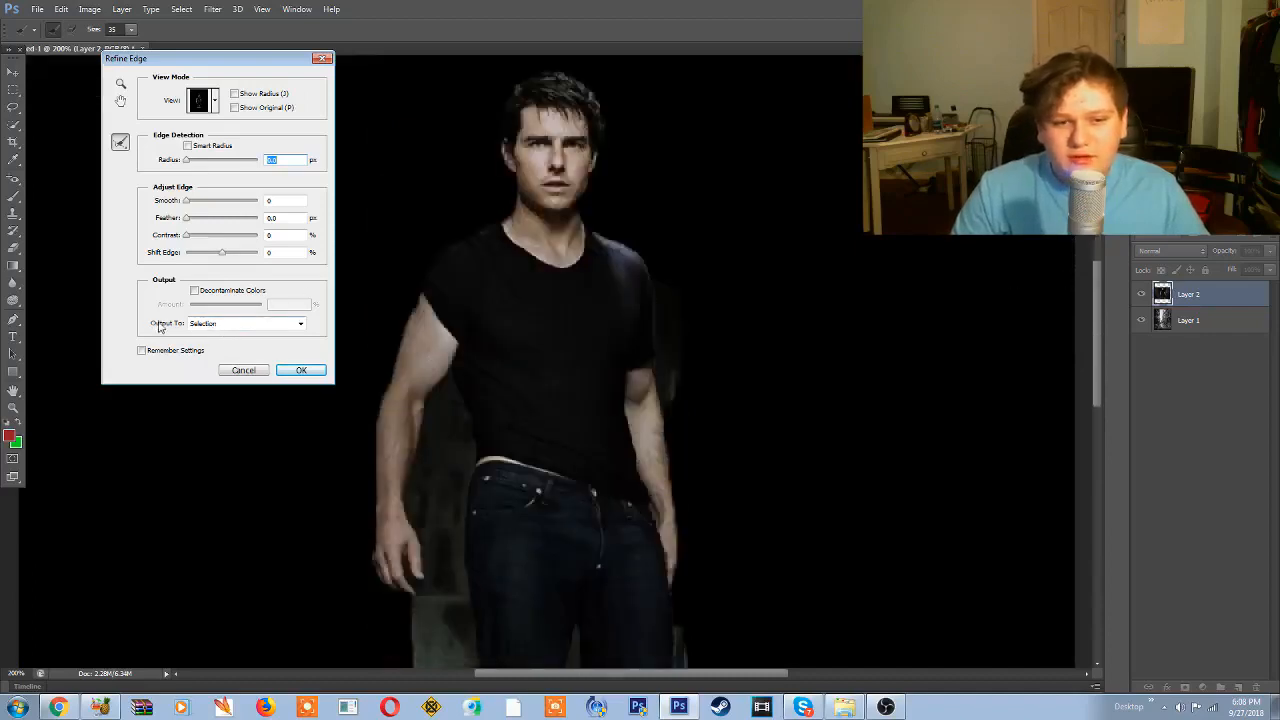
{"action": "left_click", "coordinate": [226, 325]}
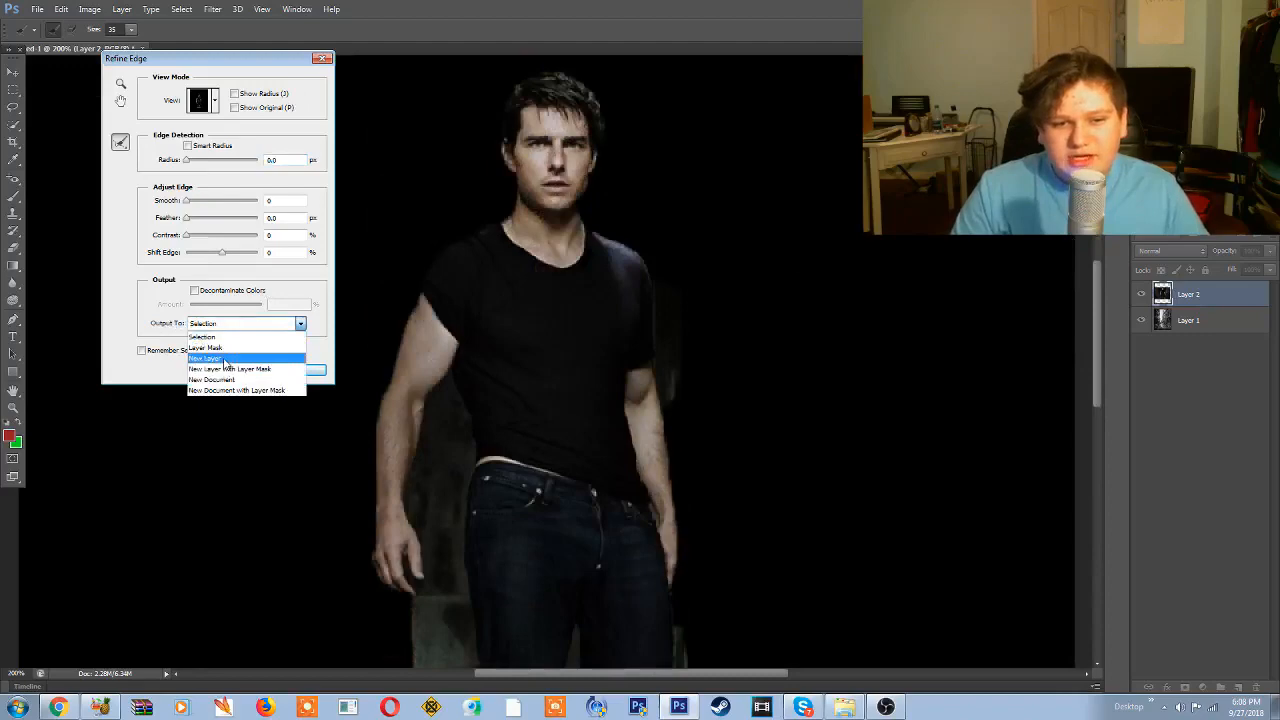
{"action": "left_click", "coordinate": [226, 358]}
{"action": "left_click", "coordinate": [302, 370]}
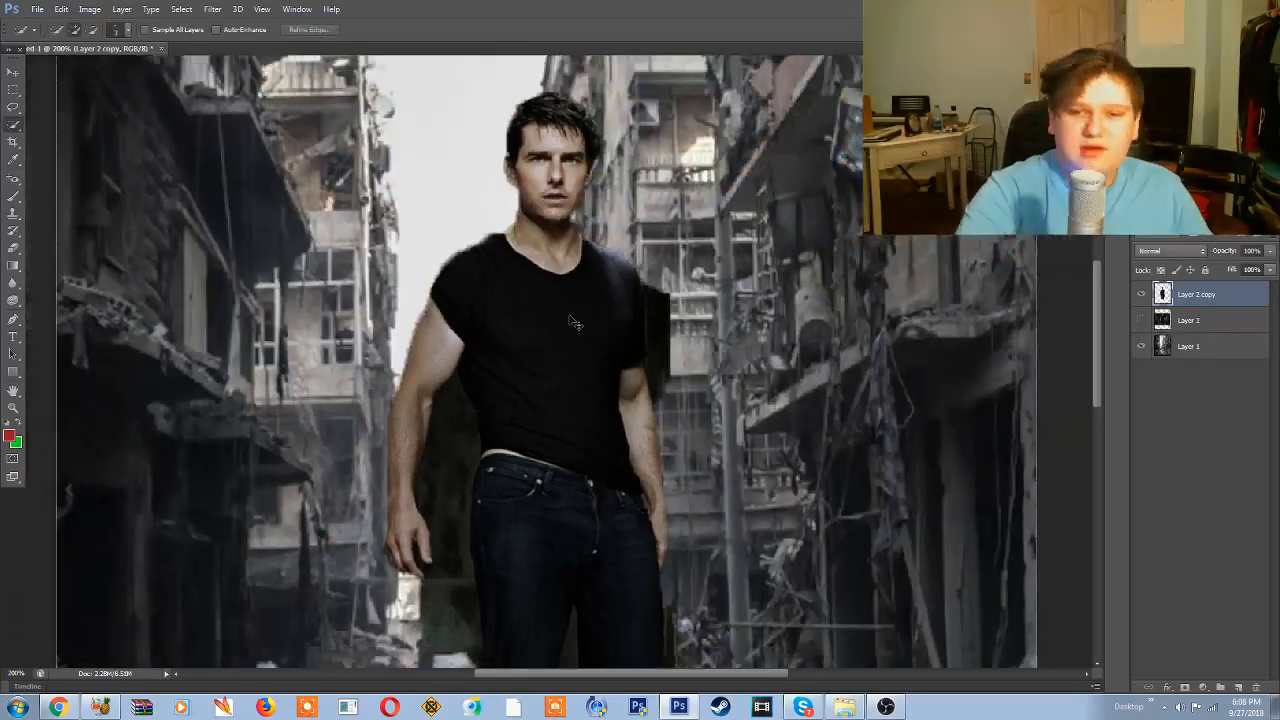
Step: Move the cut-out man slightly left and up so he stands in the middle of the ruined street
{"action": "key", "text": "ctrl+minus"}
{"action": "key", "text": "v"}
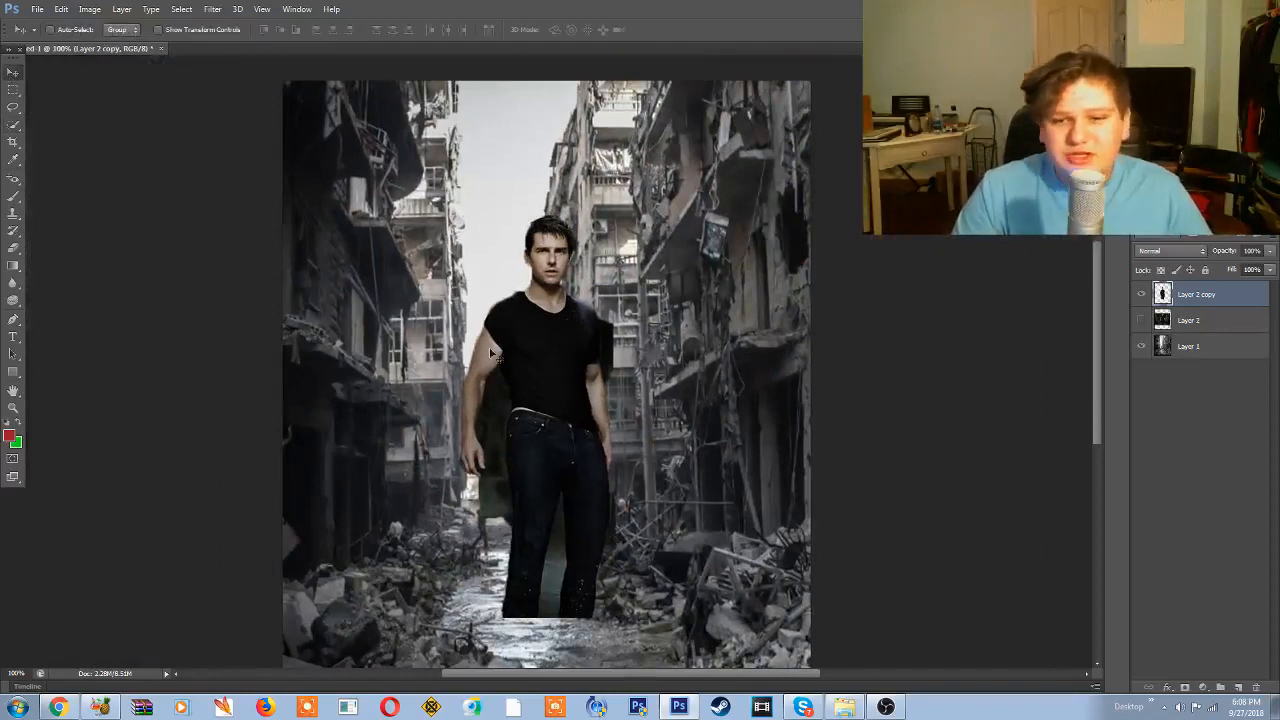
{"action": "left_click_drag", "start_coordinate": [490, 352], "coordinate": [462, 337]}
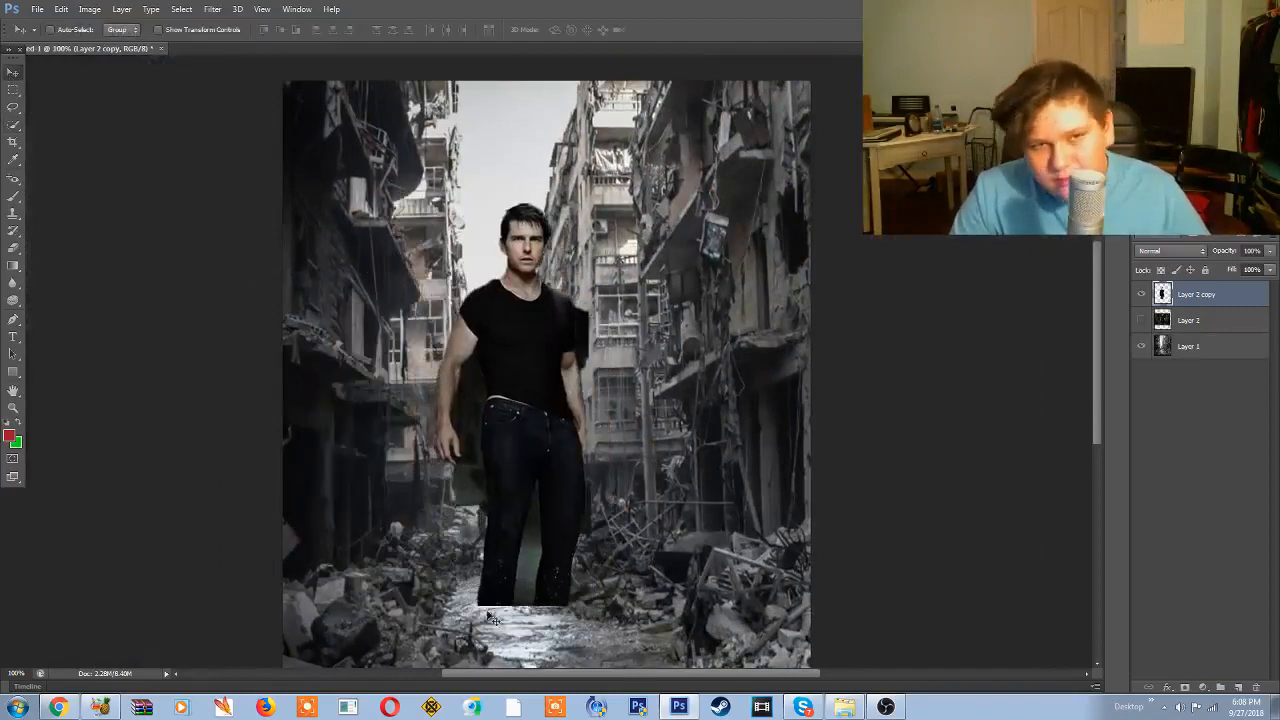
Step: Erase the leftover dark background beside the far sleeve and upper arm with a hard round 46 px eraser at 100% hardness
{"action": "key", "text": "ctrl+plus"}
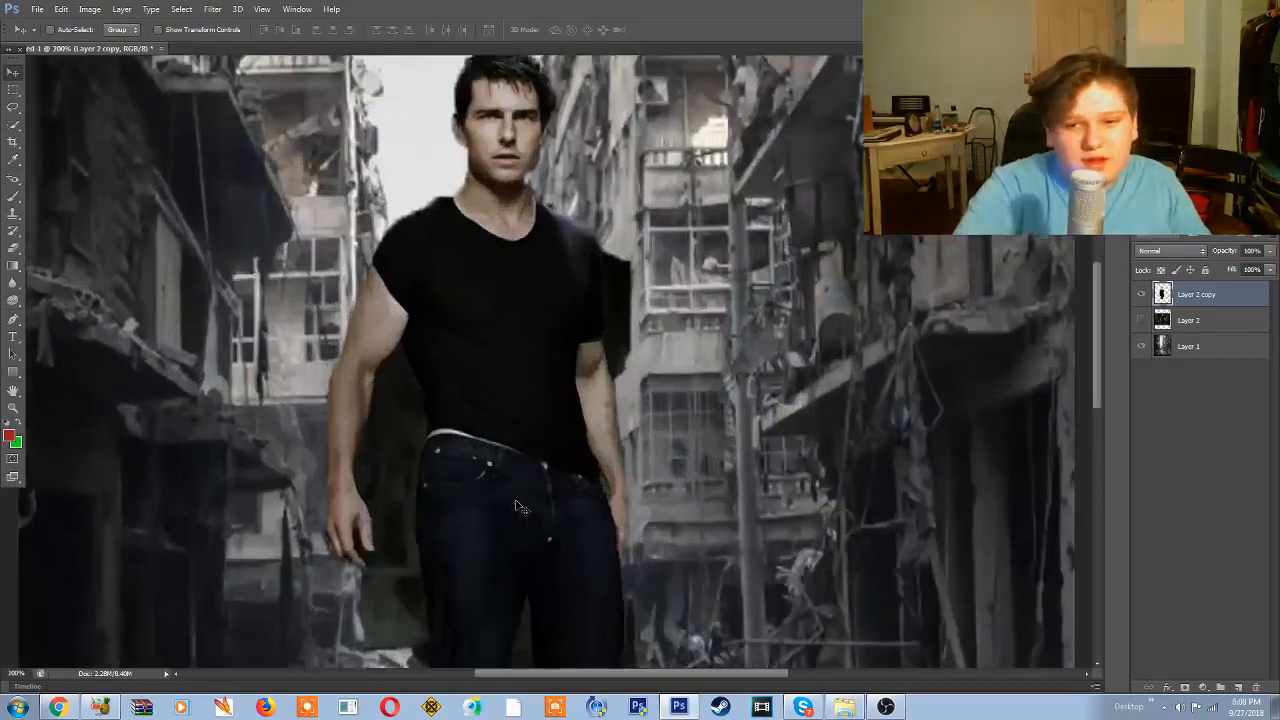
{"action": "key", "text": "ctrl+plus"}
{"action": "scroll", "coordinate": [540, 400], "scroll_direction": "up", "scroll_amount": 4}
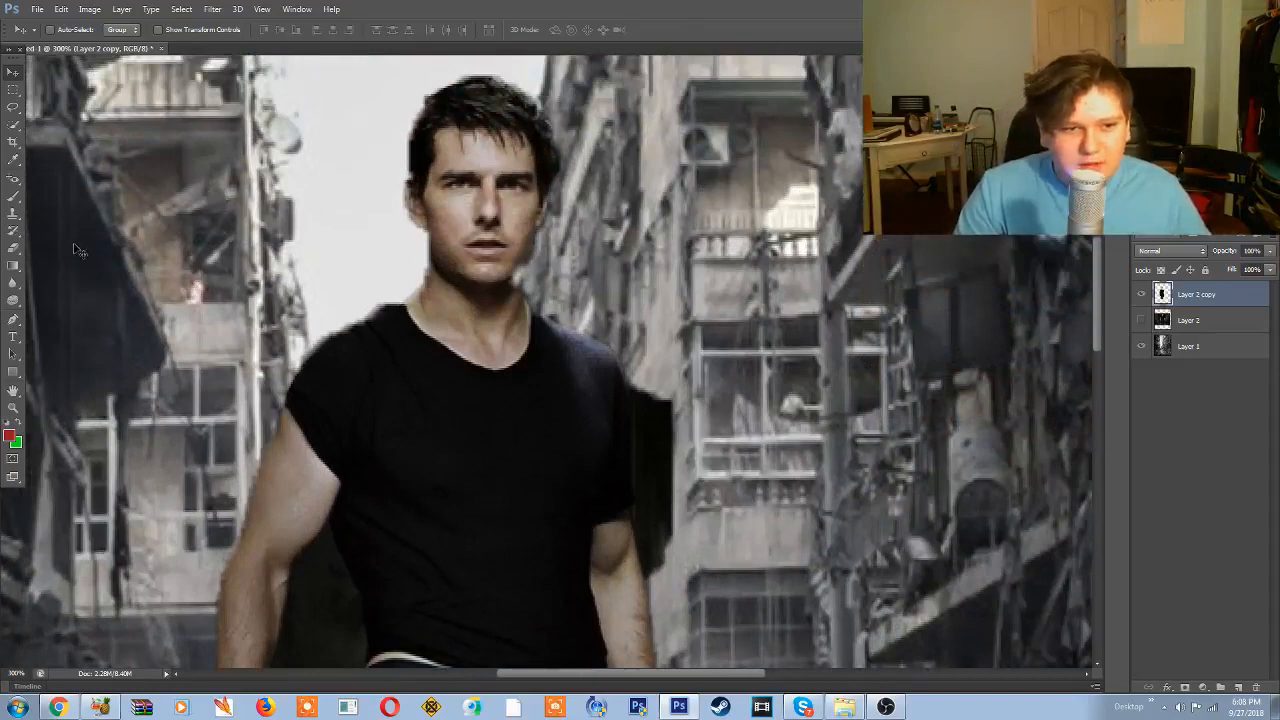
{"action": "left_click", "coordinate": [13, 248]}
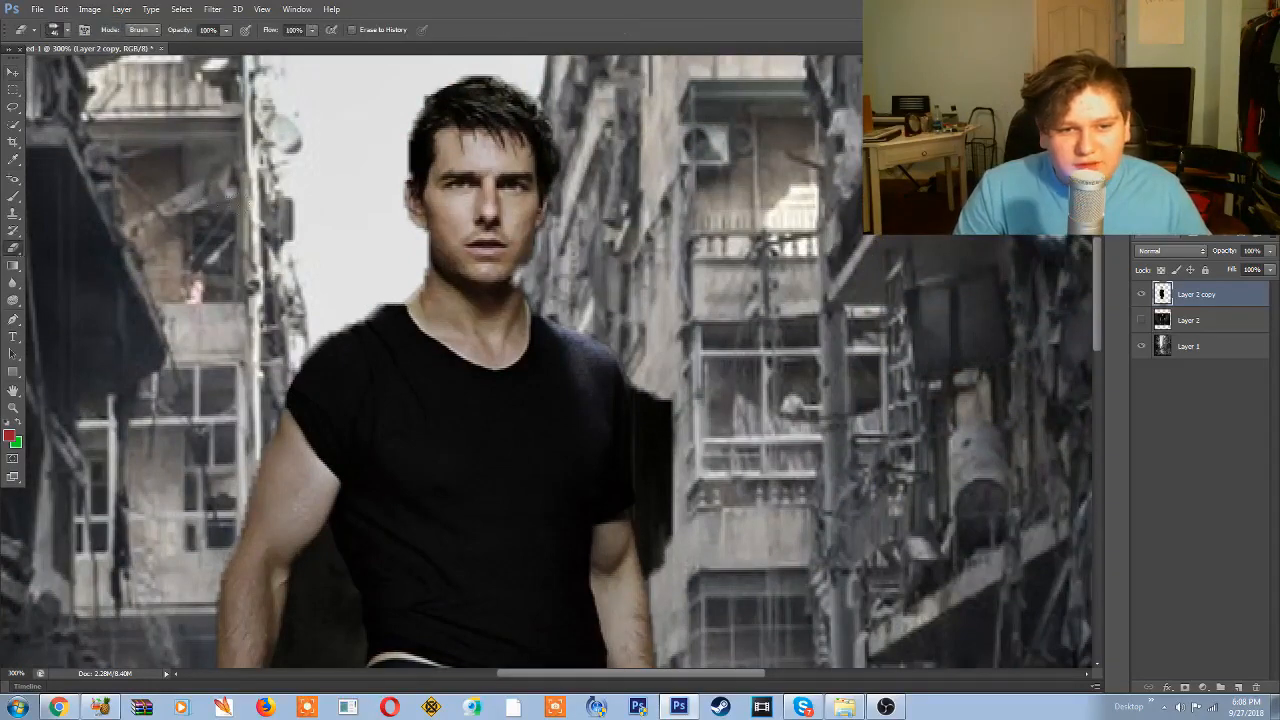
{"action": "left_click_drag", "start_coordinate": [652, 395], "coordinate": [668, 525]}
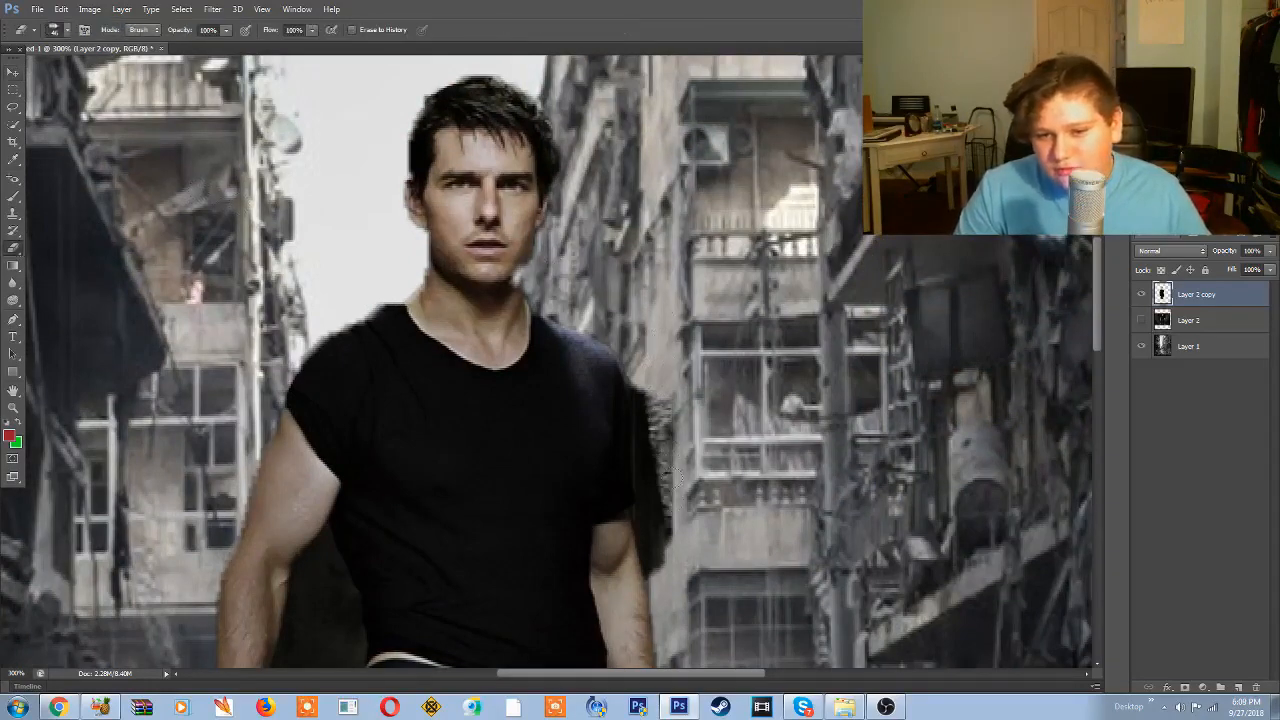
{"action": "left_click", "coordinate": [67, 31]}
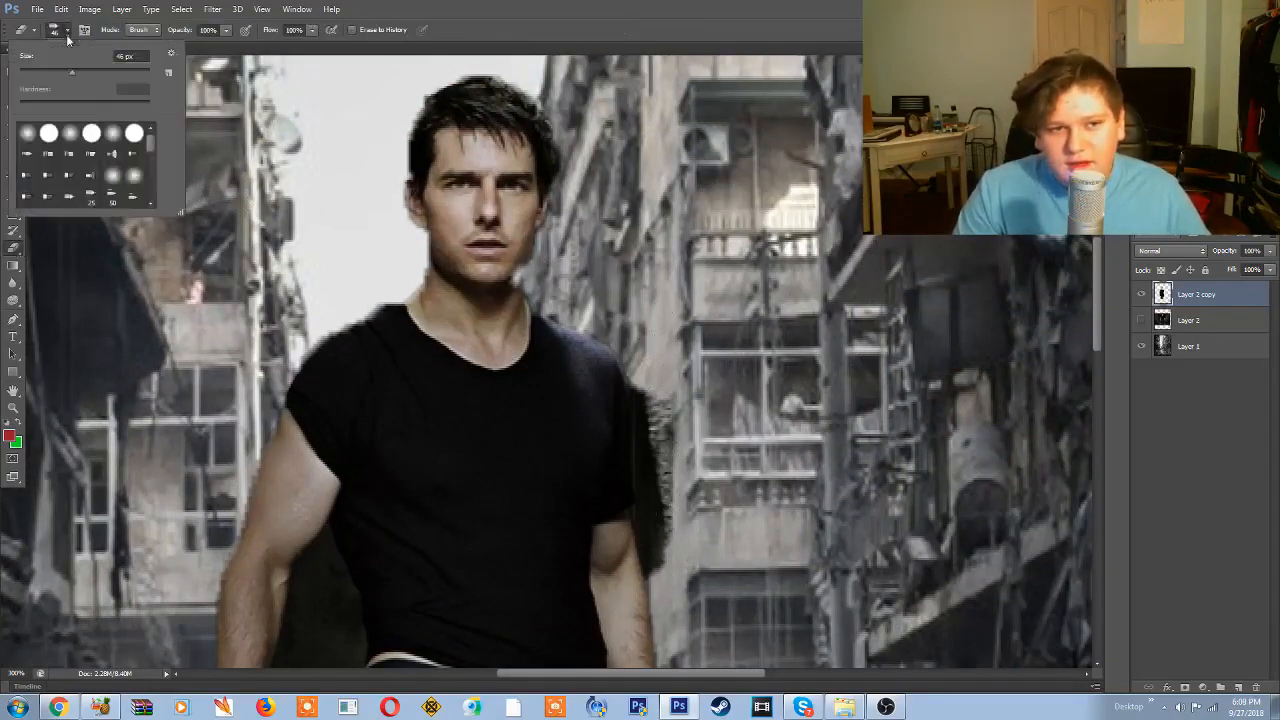
{"action": "left_click", "coordinate": [48, 135]}
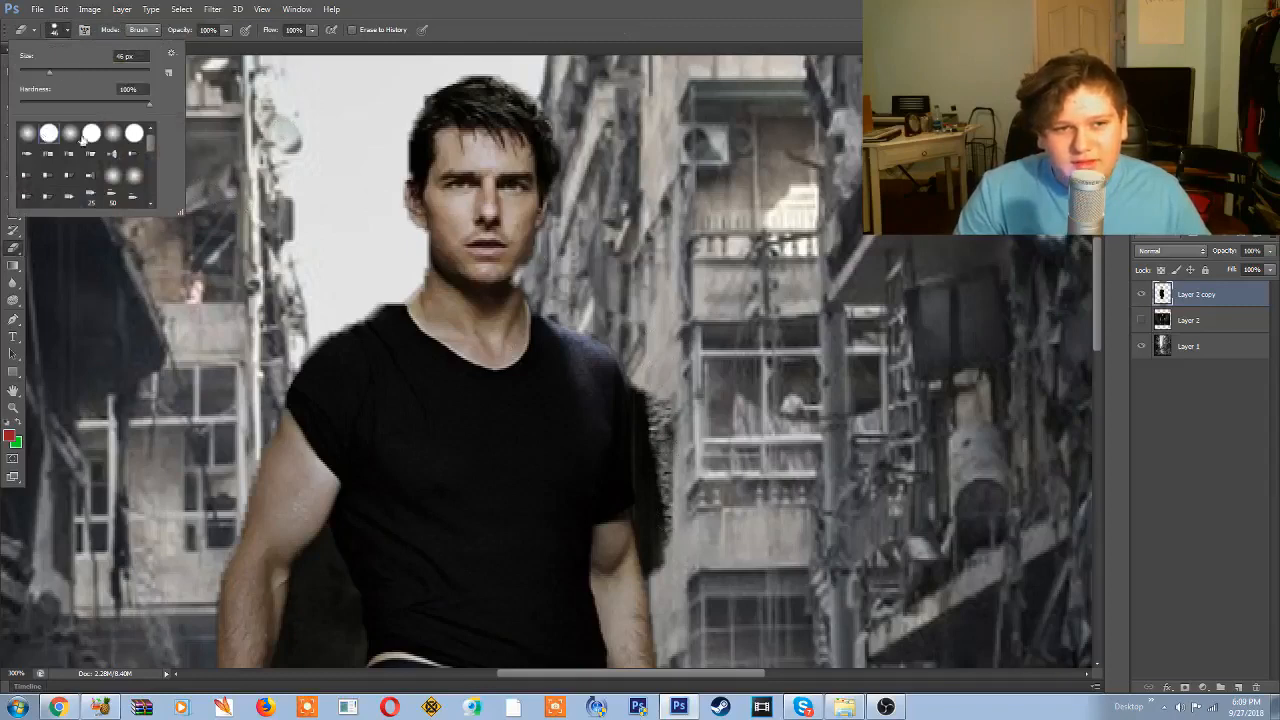
{"action": "mouse_move", "coordinate": [660, 398]}
{"action": "left_mouse_down"}
{"action": "mouse_move", "coordinate": [660, 570]}
{"action": "mouse_move", "coordinate": [640, 466]}
{"action": "left_mouse_up"}
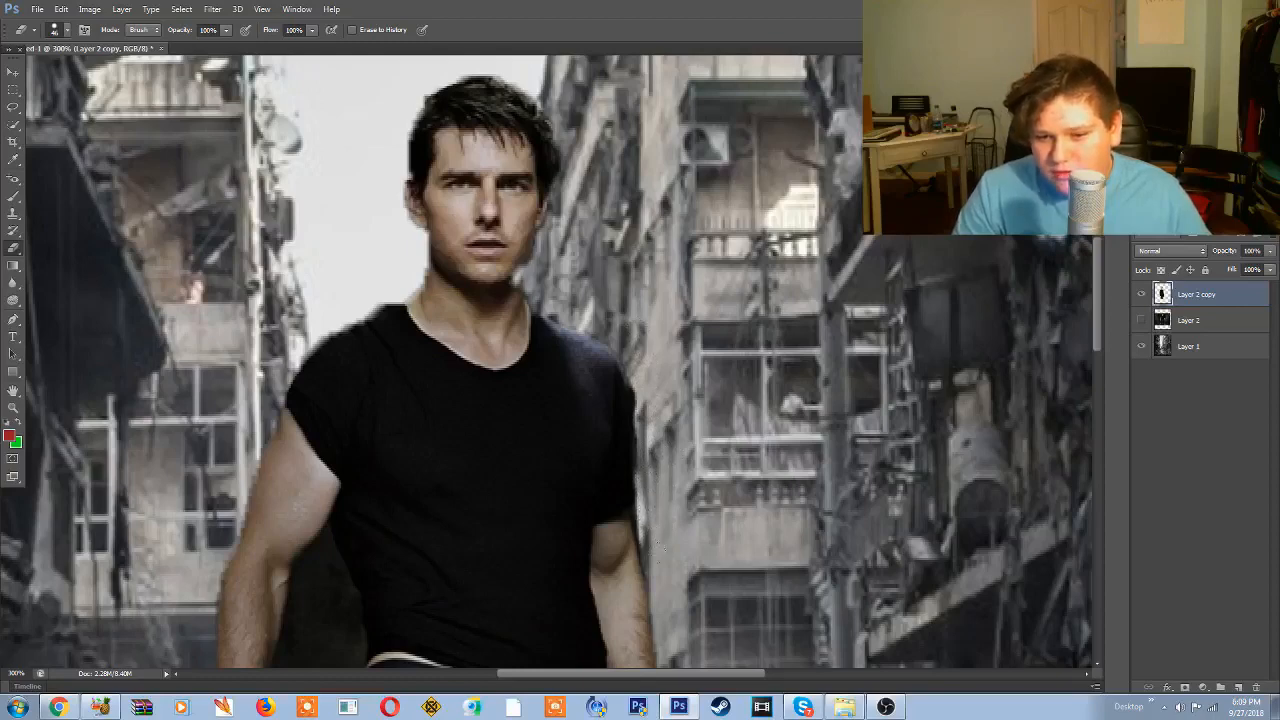
Step: Erase the leftover background along the outer edge of the far leg and below the near hand beside the thigh
{"action": "scroll", "coordinate": [568, 133], "scroll_direction": "down", "scroll_amount": 5}
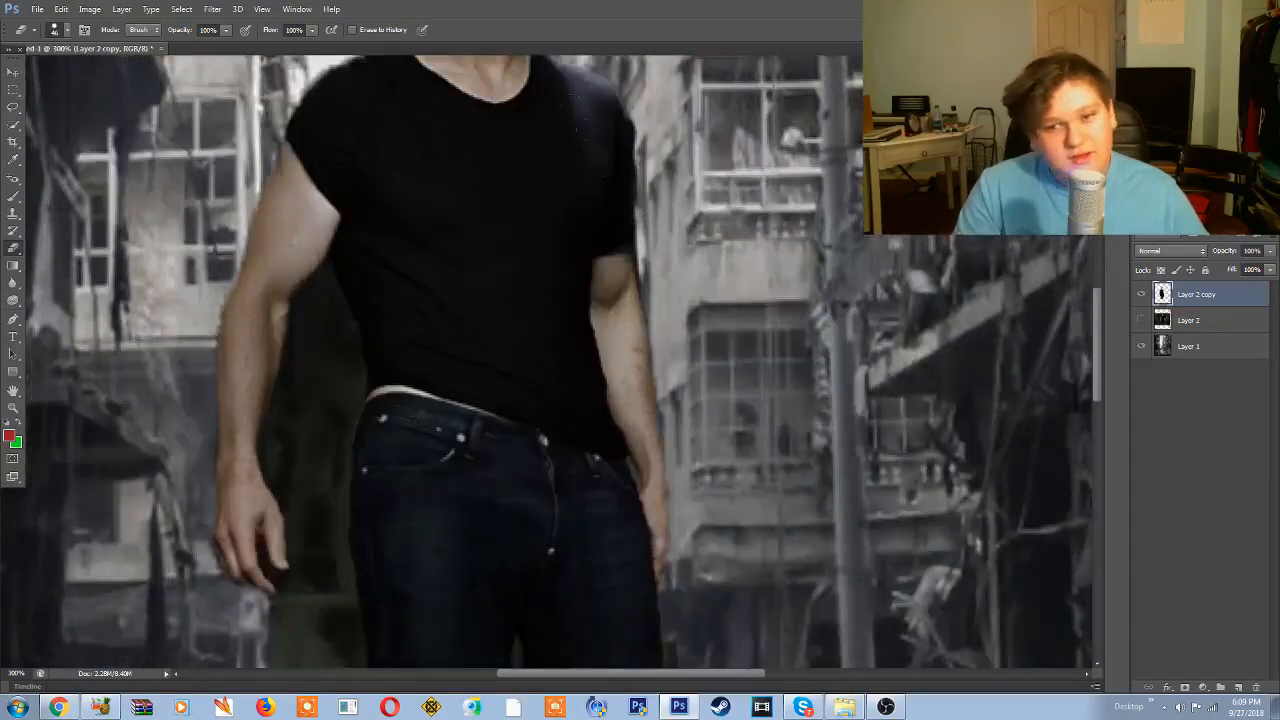
{"action": "scroll", "coordinate": [600, 183], "scroll_direction": "down", "scroll_amount": 4}
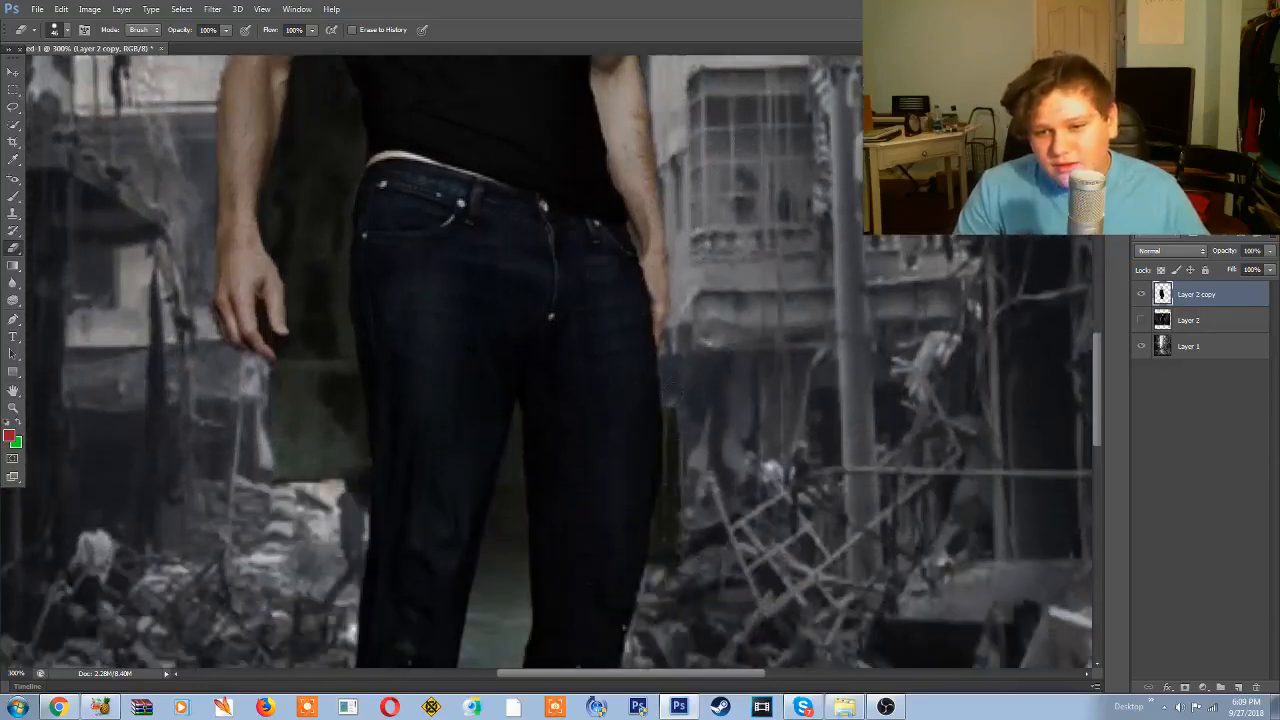
{"action": "left_click_drag", "start_coordinate": [673, 406], "coordinate": [660, 575]}
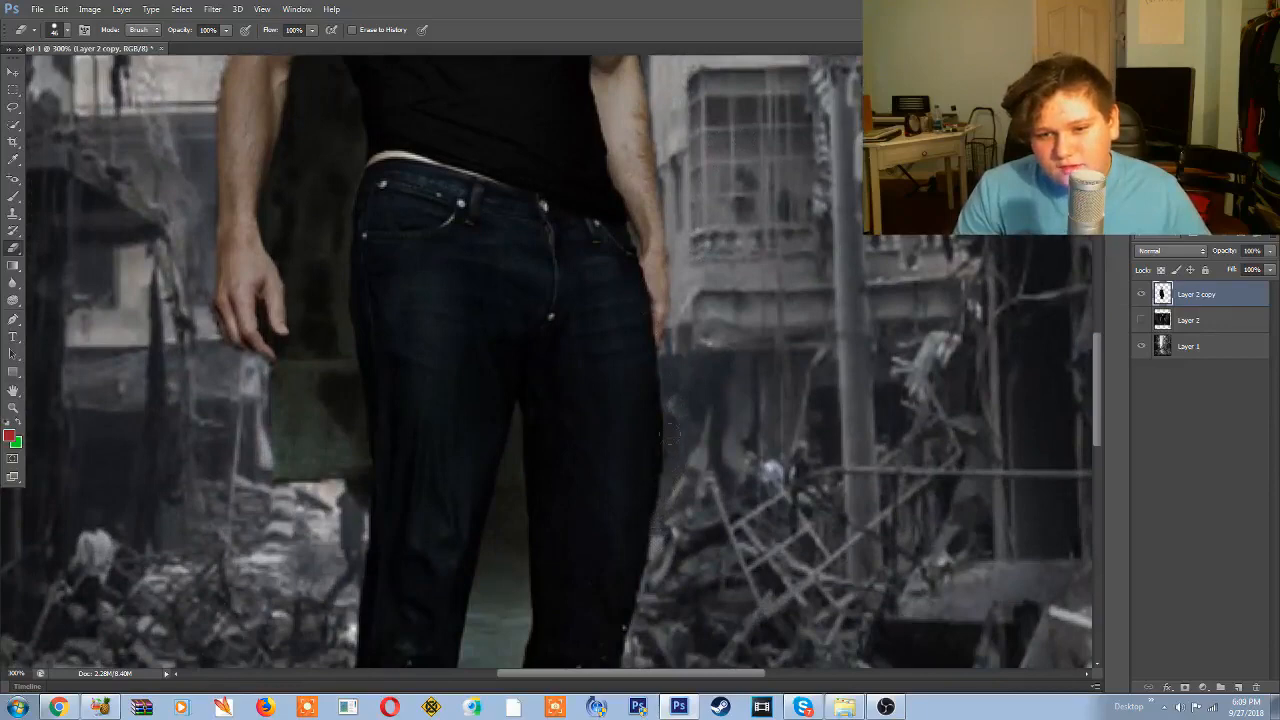
{"action": "left_click_drag", "start_coordinate": [661, 430], "coordinate": [659, 376]}
{"action": "scroll", "coordinate": [640, 390], "scroll_direction": "down", "scroll_amount": 4}
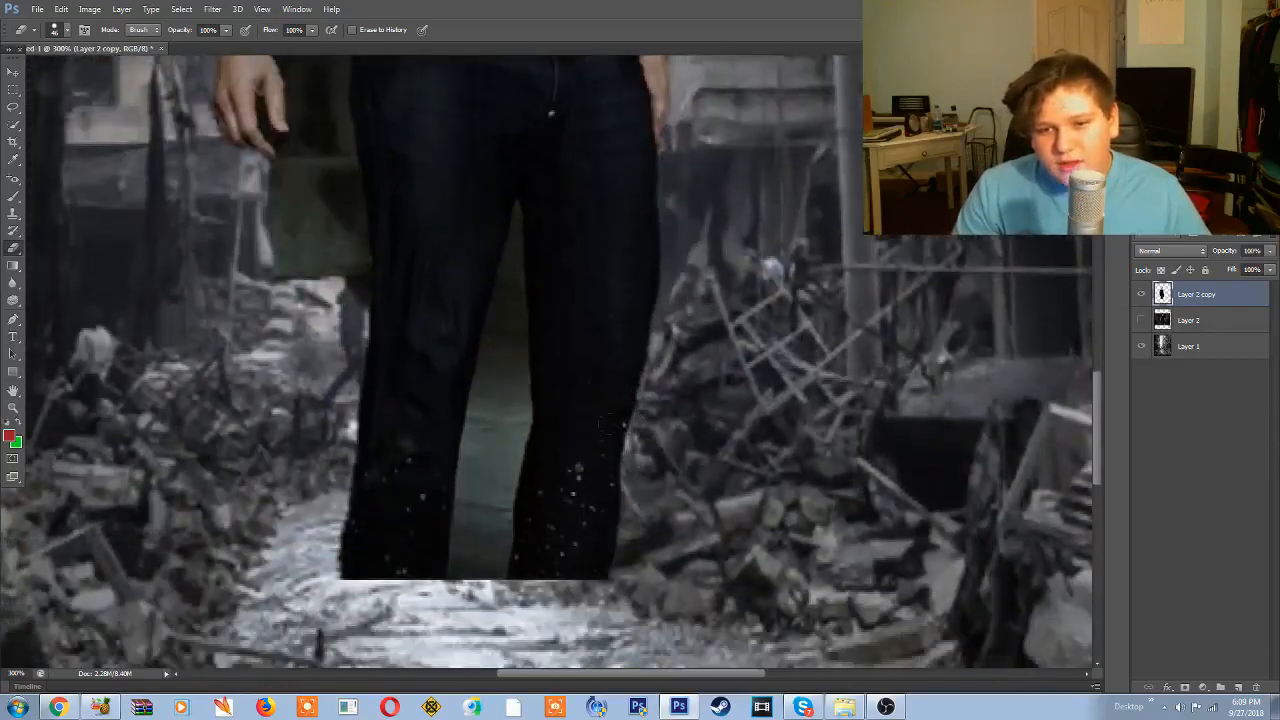
{"action": "scroll", "coordinate": [623, 383], "scroll_direction": "up", "scroll_amount": 1}
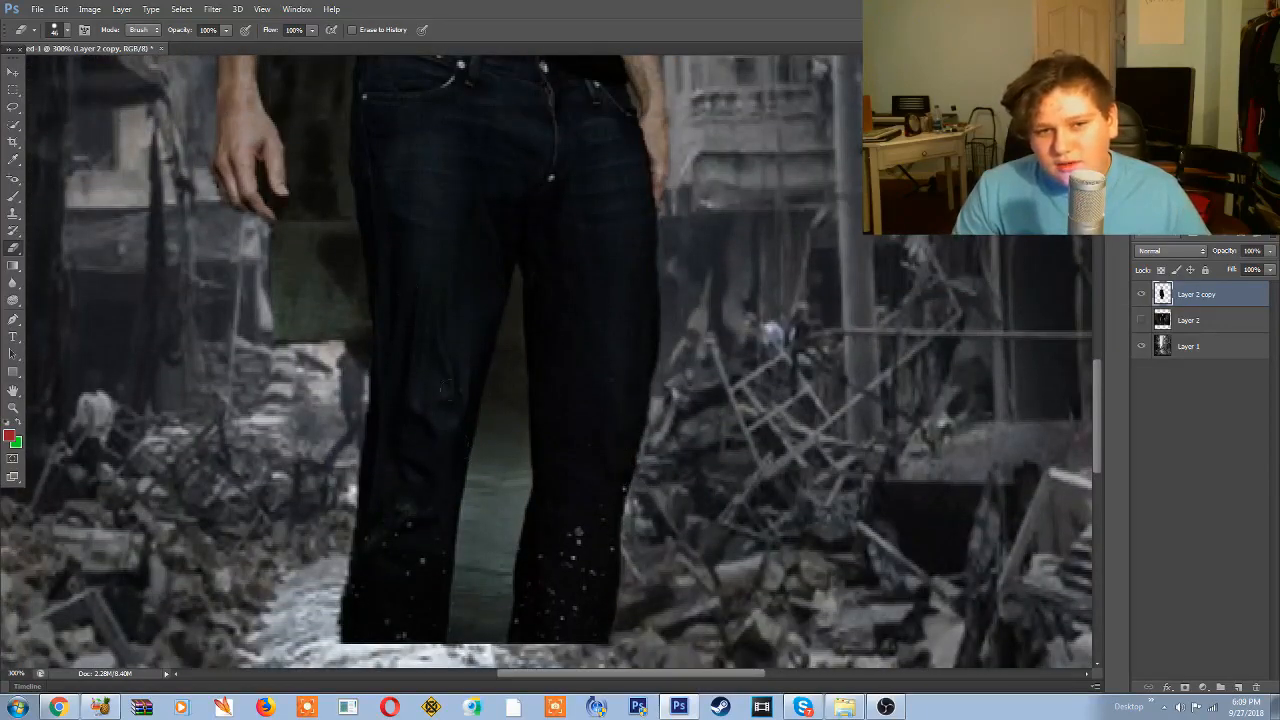
{"action": "mouse_move", "coordinate": [300, 330]}
{"action": "left_mouse_down"}
{"action": "mouse_move", "coordinate": [300, 240]}
{"action": "mouse_move", "coordinate": [345, 275]}
{"action": "mouse_move", "coordinate": [355, 360]}
{"action": "mouse_move", "coordinate": [368, 330]}
{"action": "mouse_move", "coordinate": [335, 225]}
{"action": "left_mouse_up"}
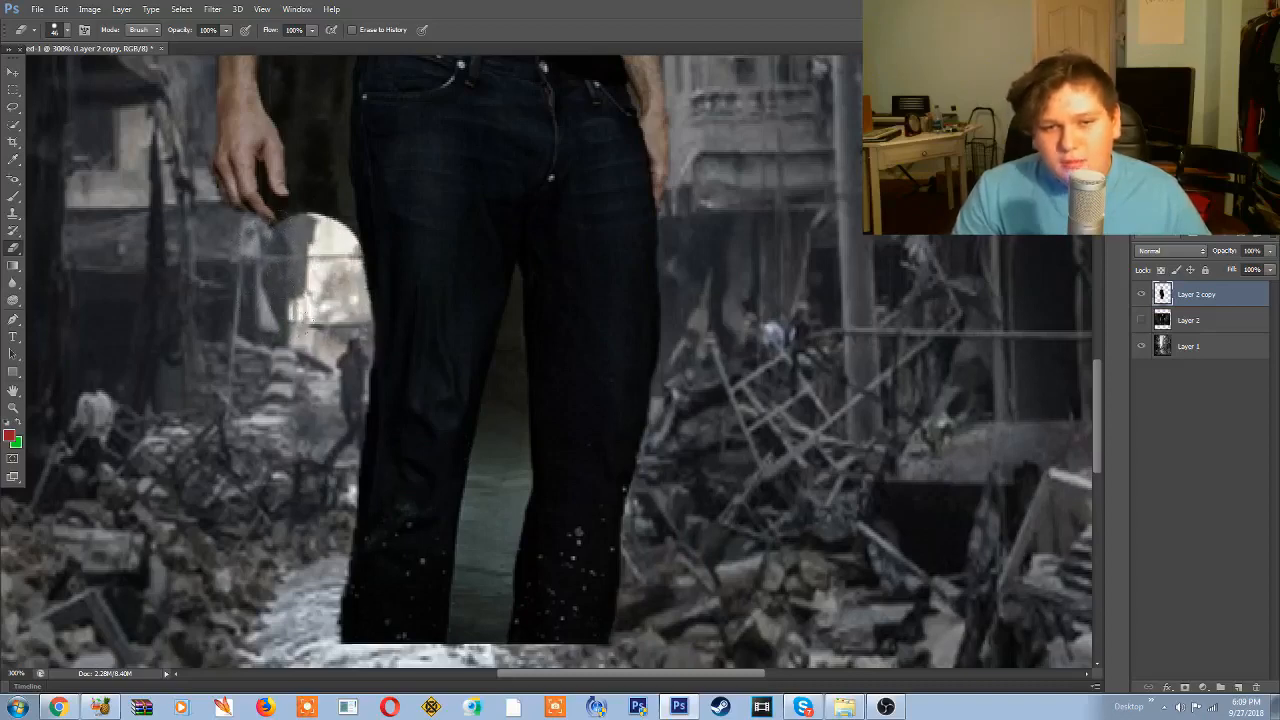
Step: Reduce the eraser size and erase the leftover background between the near arm and the body and between the legs
{"action": "scroll", "coordinate": [335, 225], "scroll_direction": "up", "scroll_amount": 3}
{"action": "right_click", "coordinate": [305, 372]}
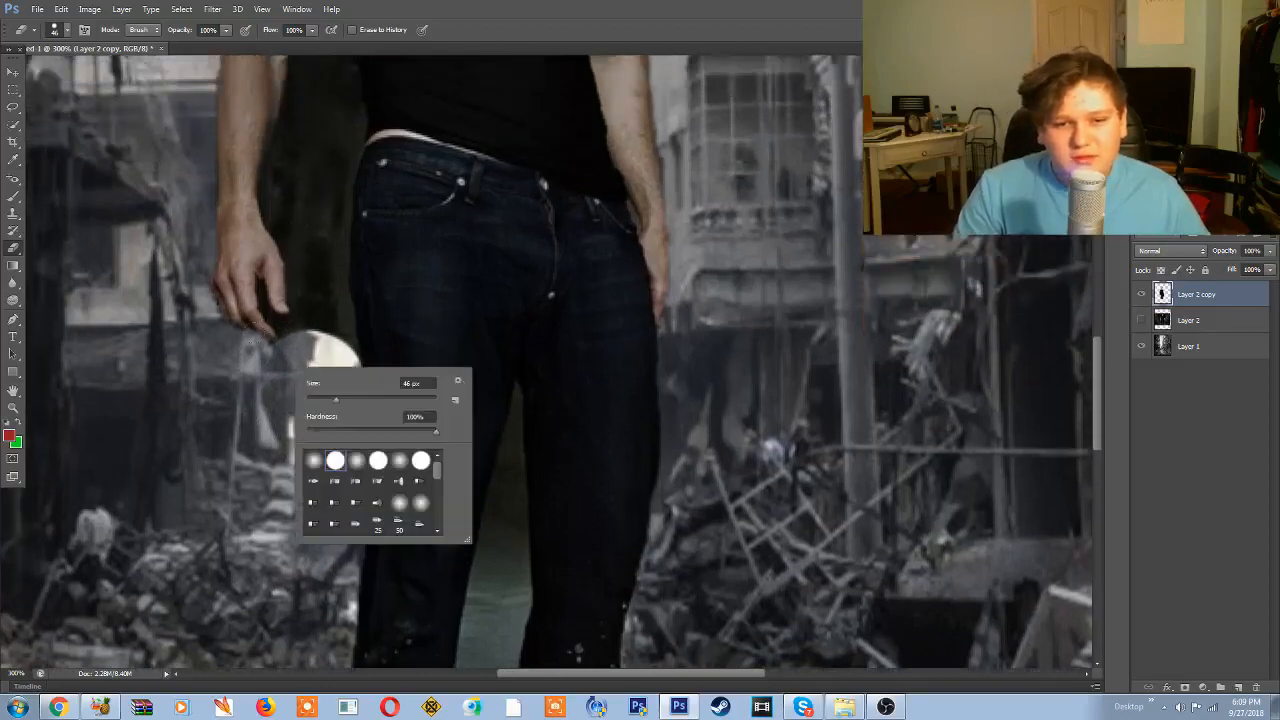
{"action": "left_click_drag", "start_coordinate": [333, 400], "coordinate": [317, 398]}
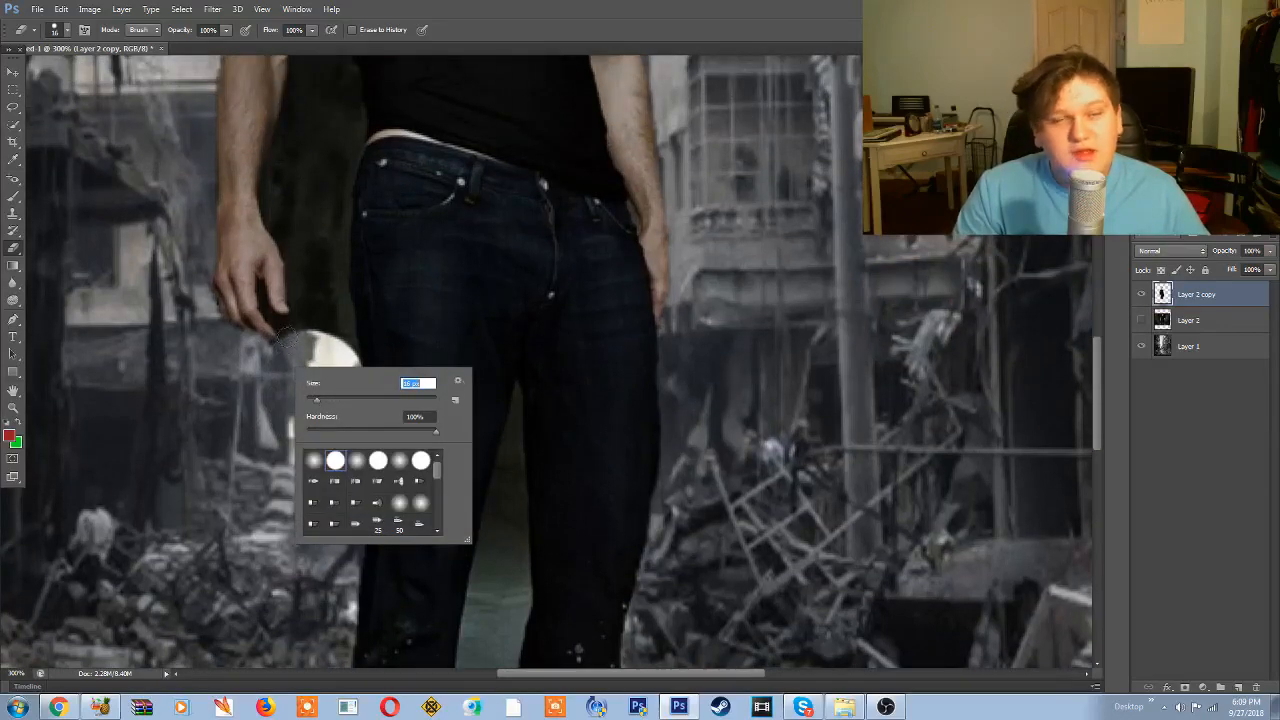
{"action": "left_click", "coordinate": [286, 337]}
{"action": "right_click", "coordinate": [285, 337]}
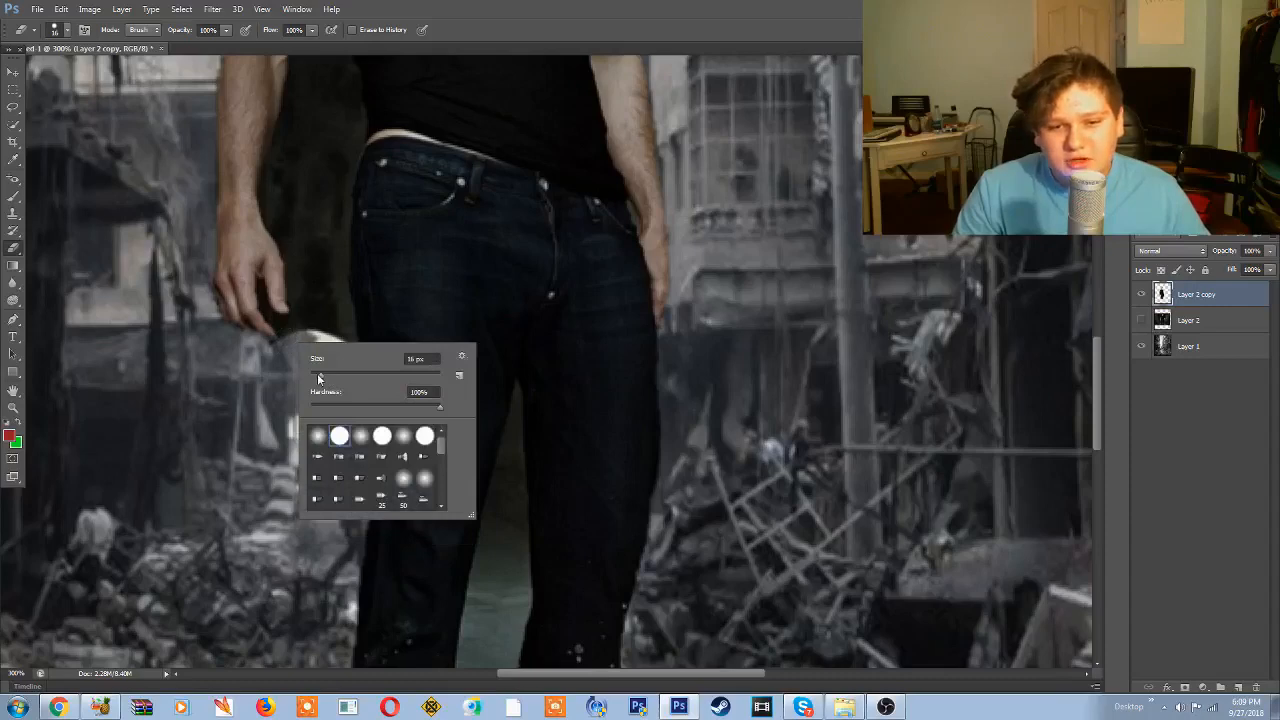
{"action": "left_click", "coordinate": [301, 304]}
{"action": "left_click_drag", "start_coordinate": [310, 325], "coordinate": [312, 150]}
{"action": "left_click_drag", "start_coordinate": [312, 150], "coordinate": [312, 120]}
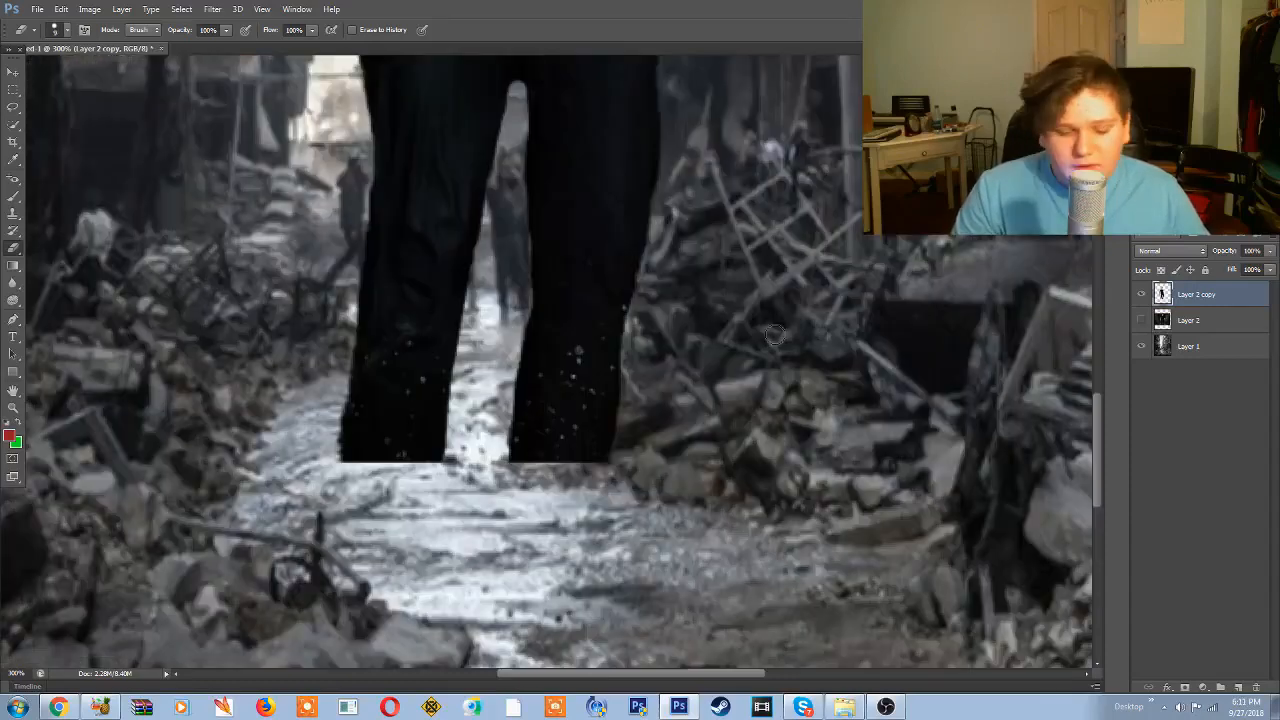
Step: Move the cut-out man down until the cropped legs meet the poster's lower edge
{"action": "scroll", "coordinate": [778, 341], "scroll_direction": "down", "scroll_amount": 4}
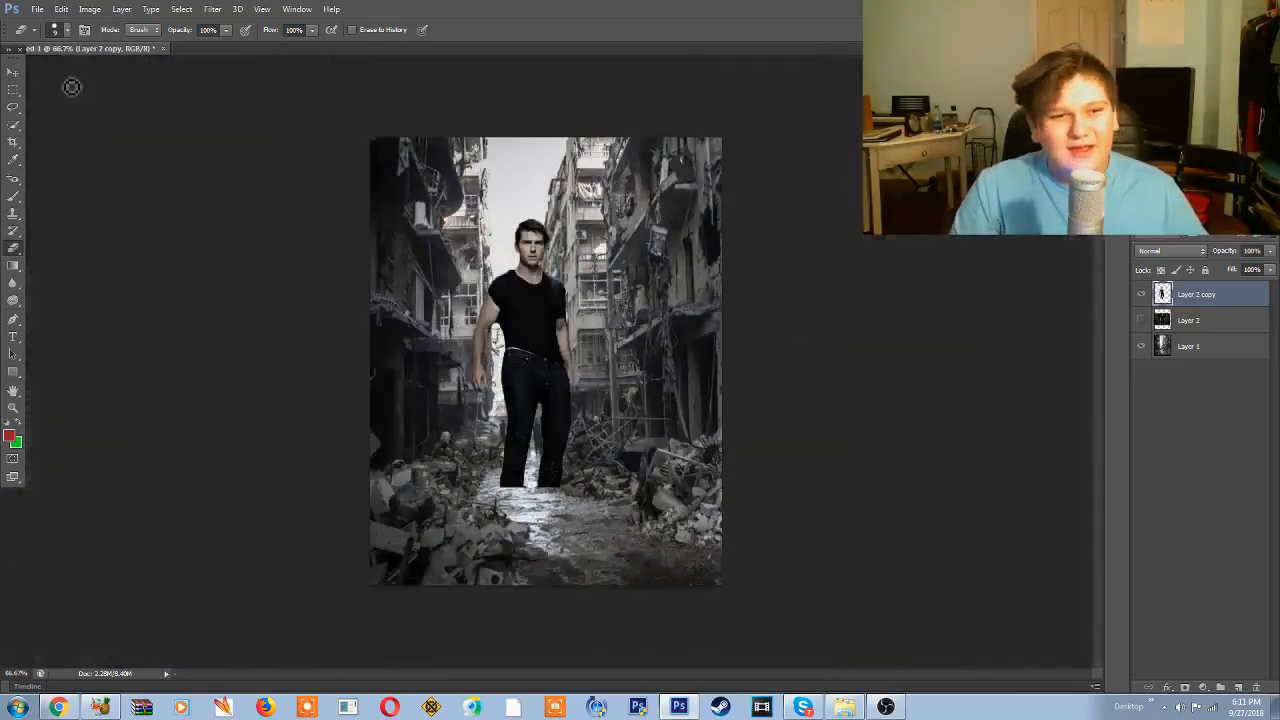
{"action": "left_click", "coordinate": [13, 73]}
{"action": "left_click_drag", "start_coordinate": [519, 310], "coordinate": [524, 404]}
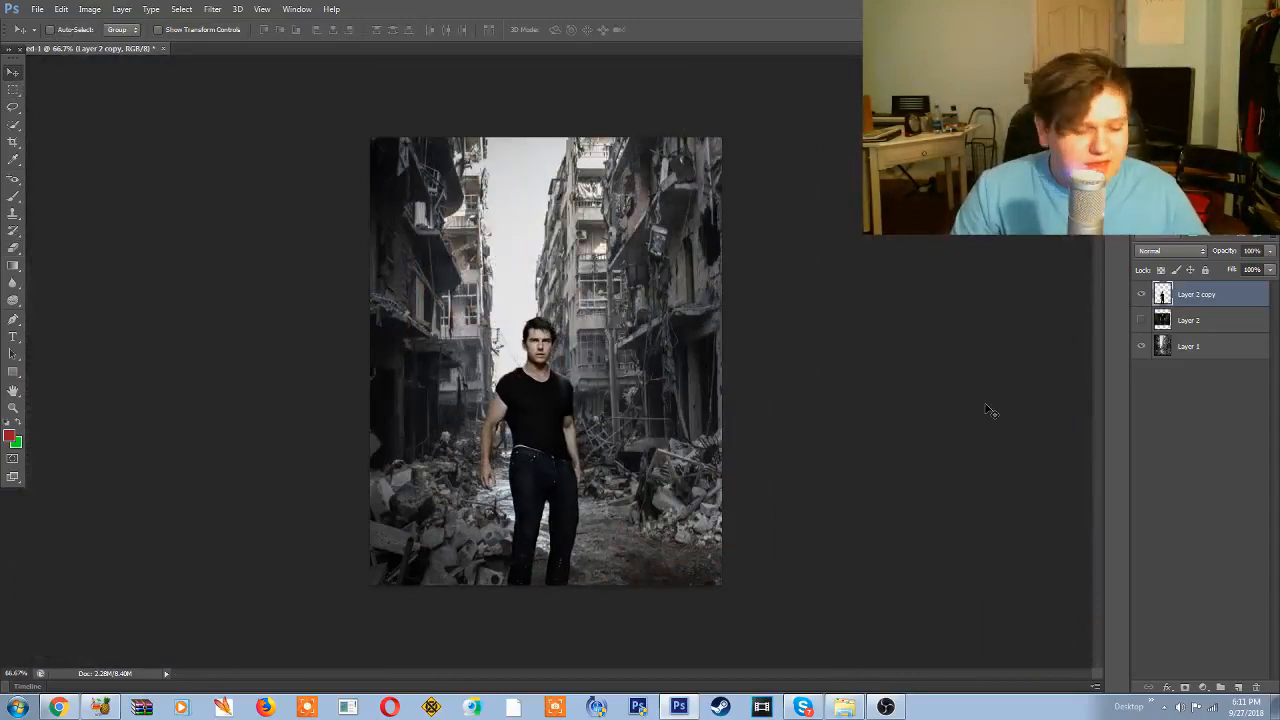
Step: Scale the cut-out man up to about 119% and reposition him in the middle of the street with his legs at the lower edge
{"action": "key", "text": "ctrl+t"}
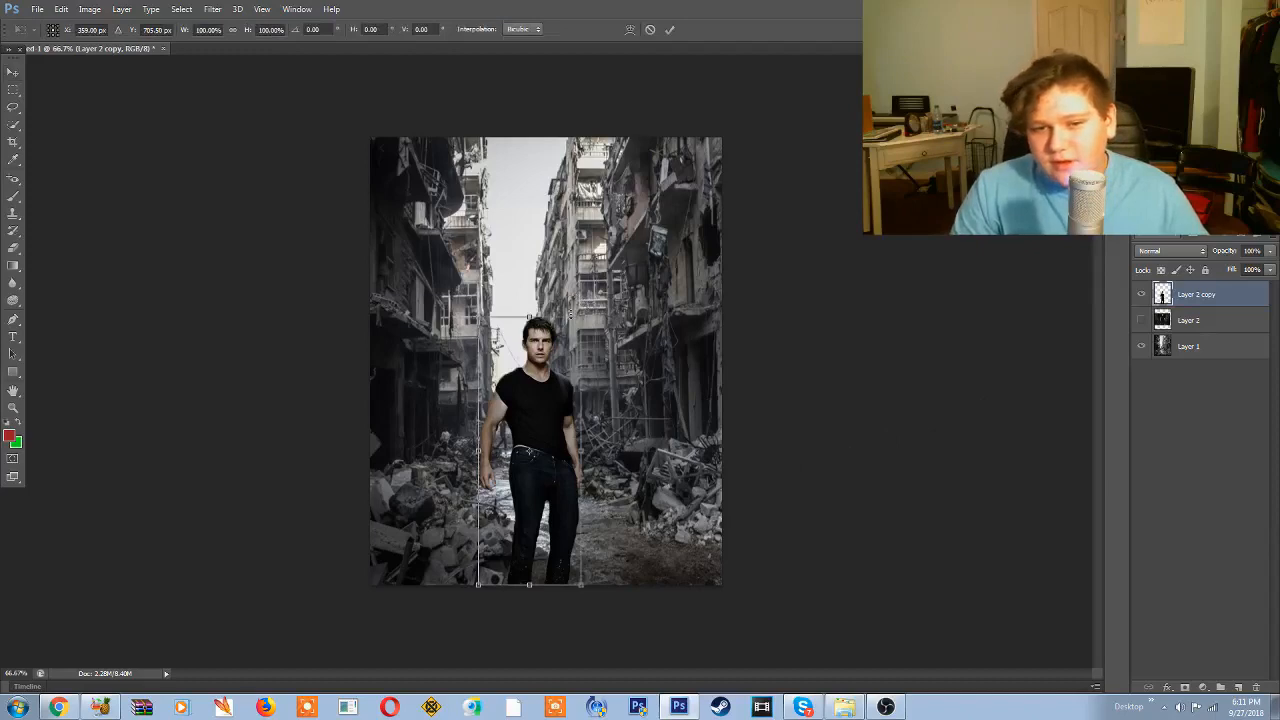
{"action": "left_click_drag", "start_coordinate": [581, 315], "coordinate": [622, 268]}
{"action": "left_click_drag", "start_coordinate": [568, 368], "coordinate": [563, 368]}
{"action": "left_click", "coordinate": [13, 72]}
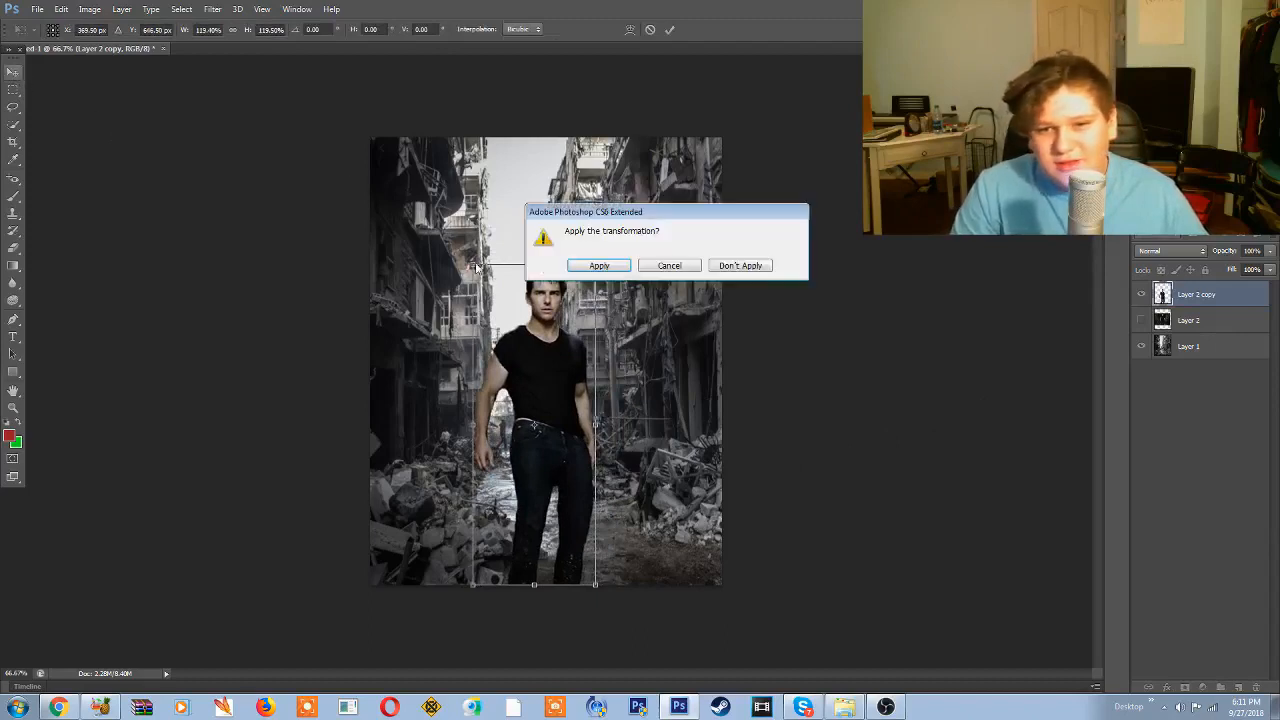
{"action": "left_click", "coordinate": [598, 265]}
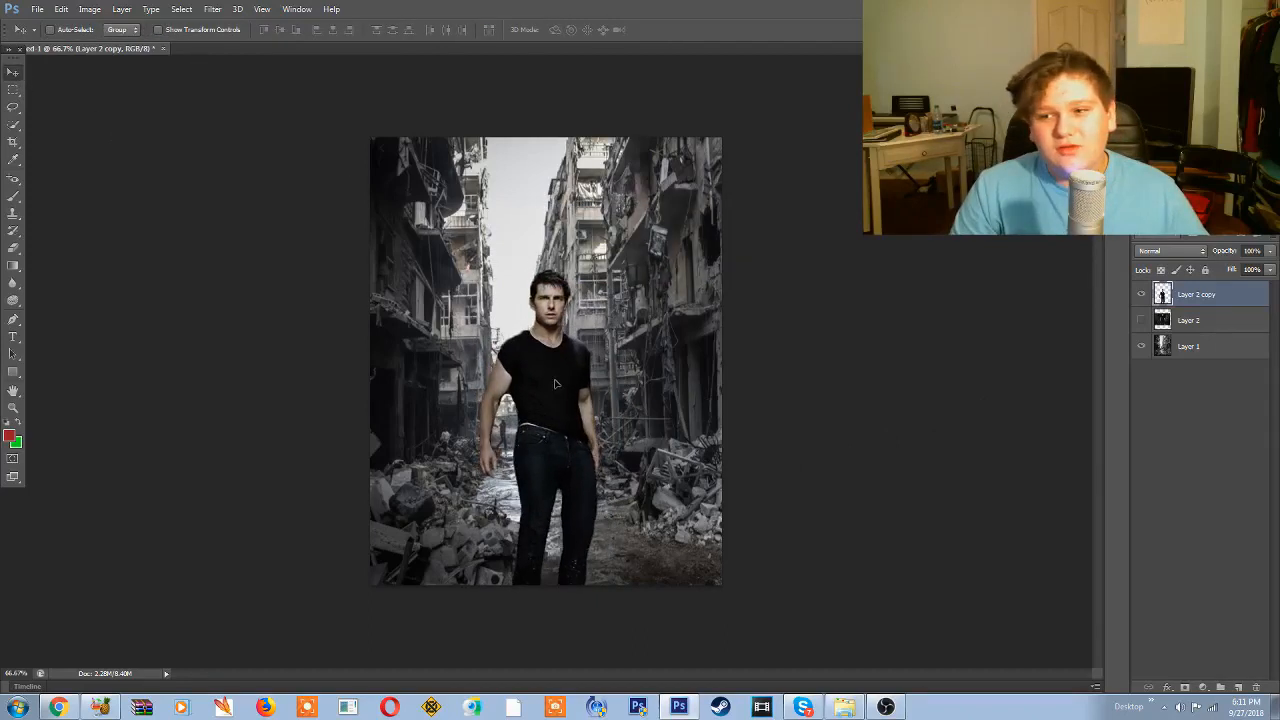
{"action": "left_click_drag", "start_coordinate": [558, 385], "coordinate": [551, 373]}
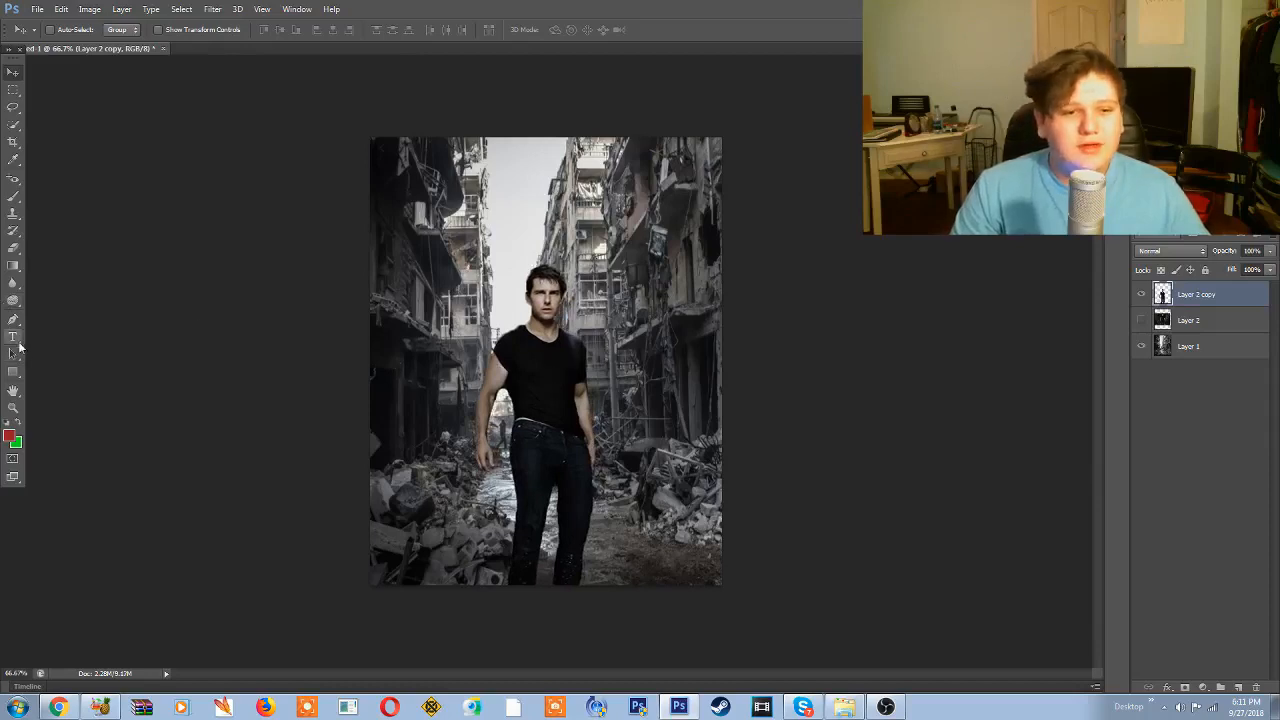
Step: Add the red title "Assasin" in Otaku Rant at 138.89 pt and center it above the man's head
{"action": "left_click", "coordinate": [13, 338]}
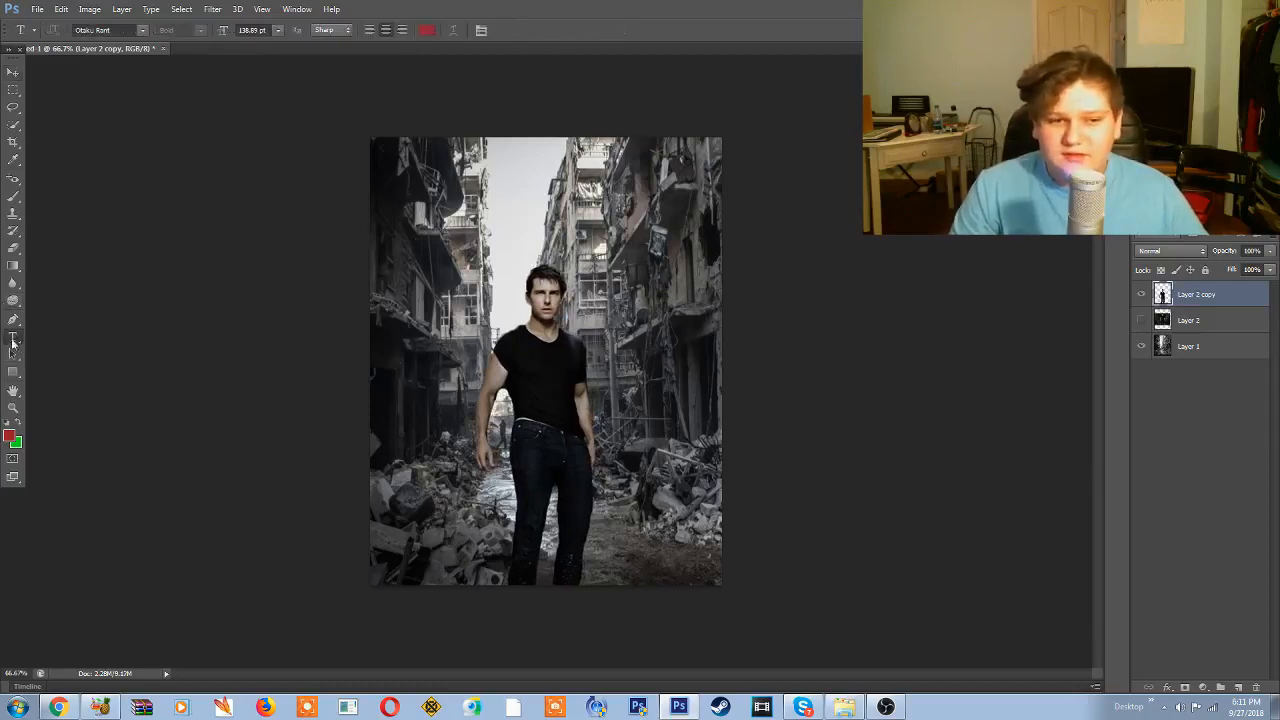
{"action": "left_click", "coordinate": [466, 214]}
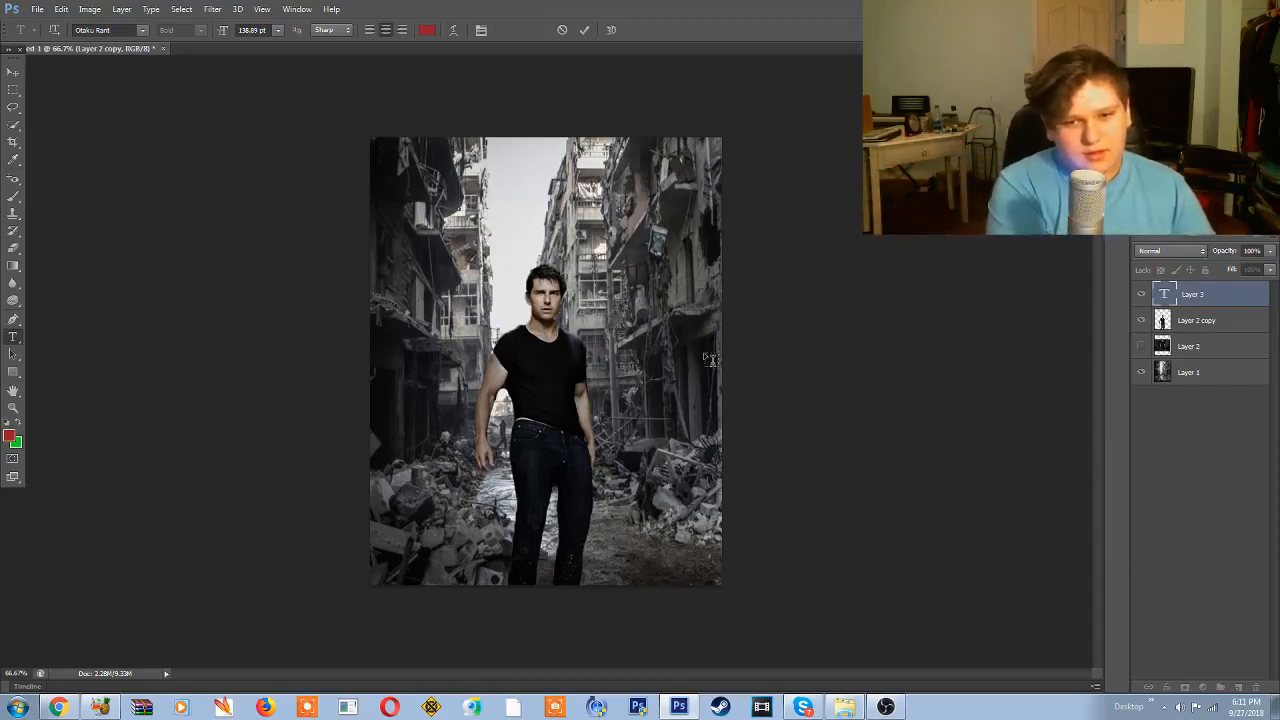
{"action": "type", "text": "A"}
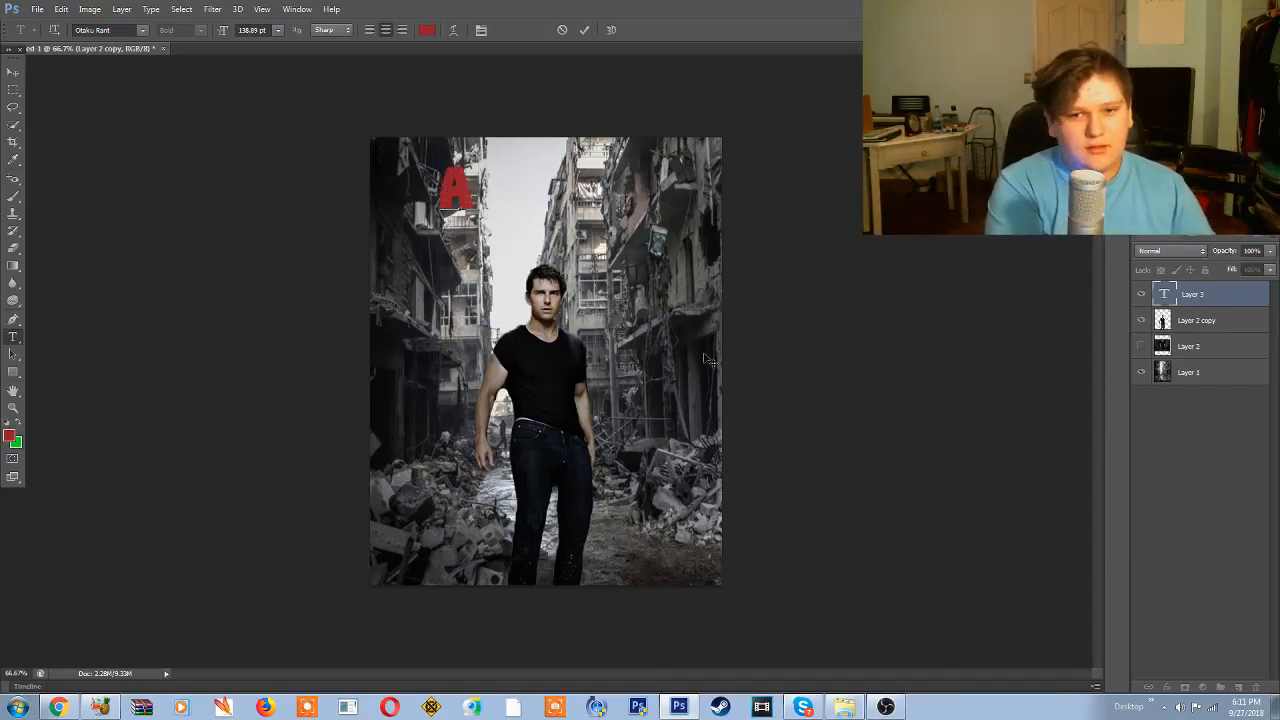
{"action": "type", "text": "SSAS"}
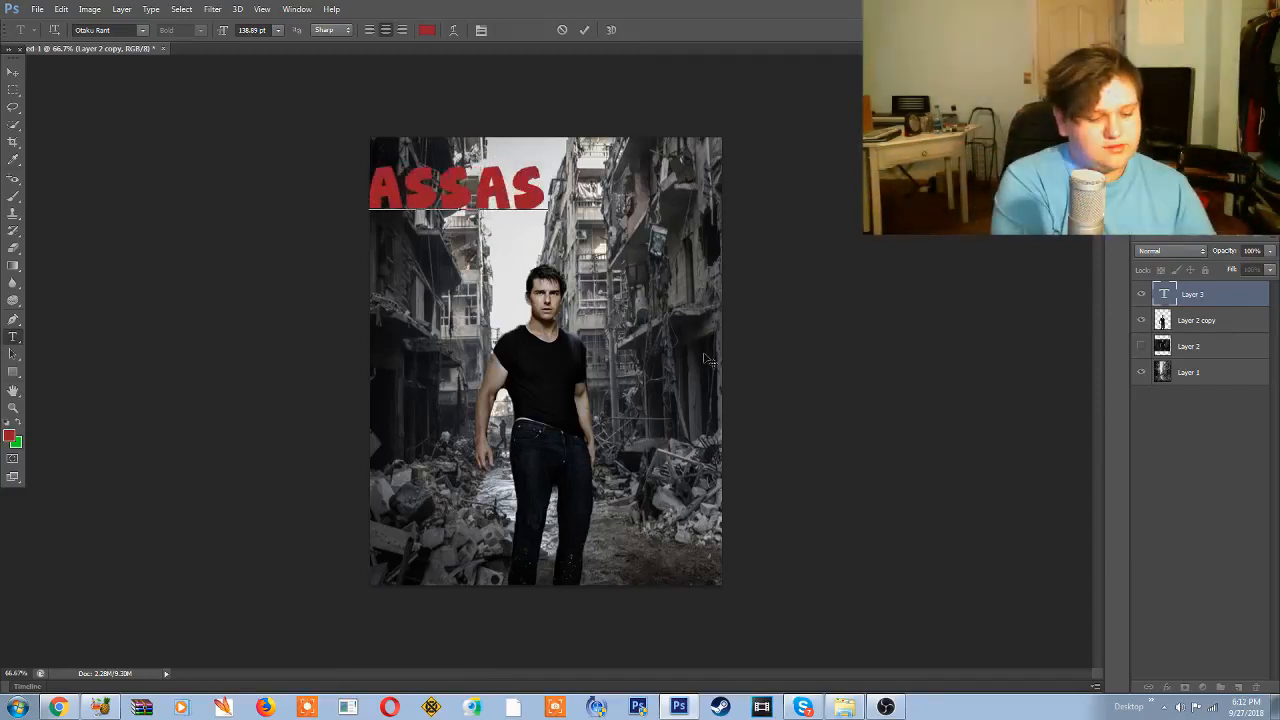
{"action": "type", "text": "IN"}
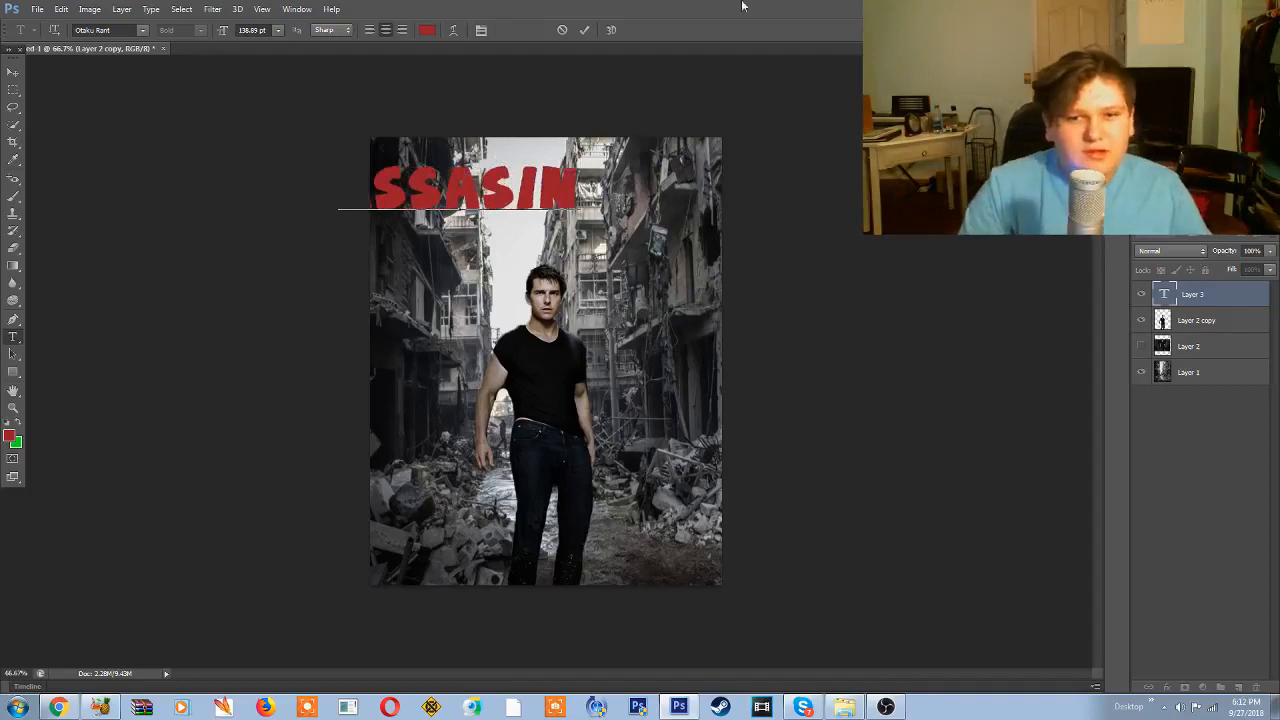
{"action": "left_click", "coordinate": [13, 72]}
{"action": "left_click_drag", "start_coordinate": [503, 183], "coordinate": [587, 196]}
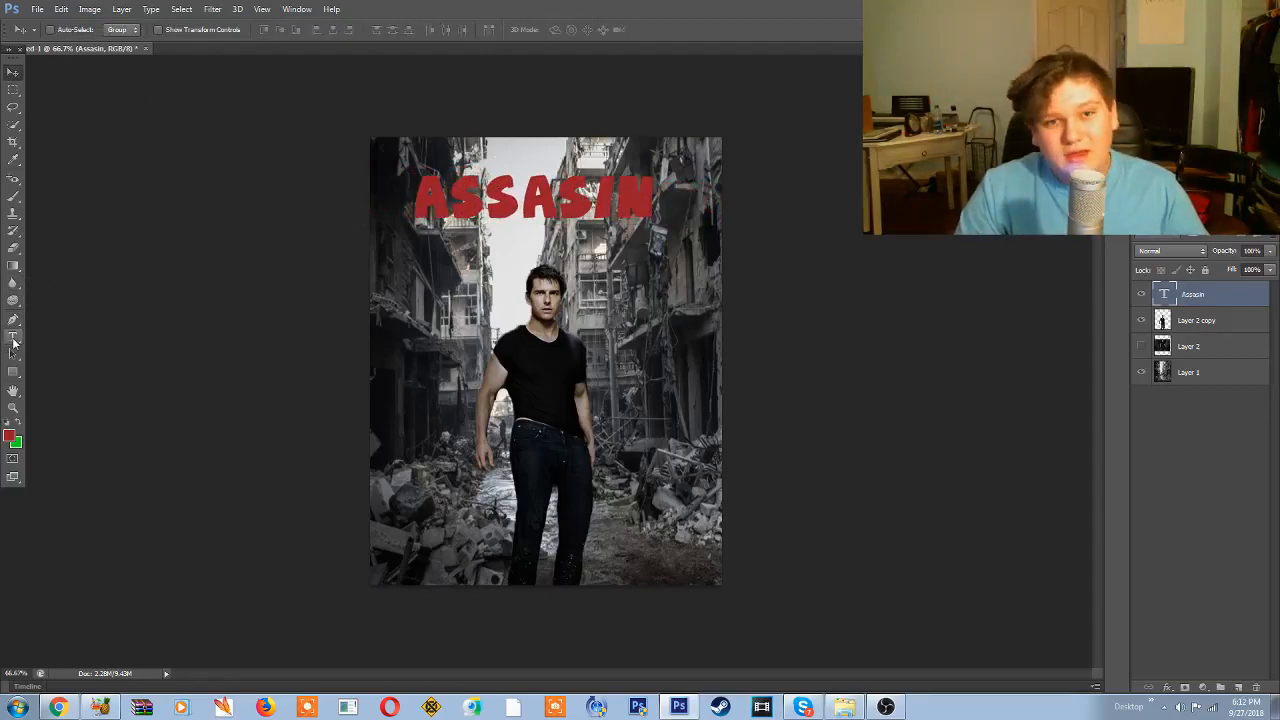
Step: Change the font of the whole title to Raider Crusader Bevel
{"action": "left_click", "coordinate": [11, 341]}
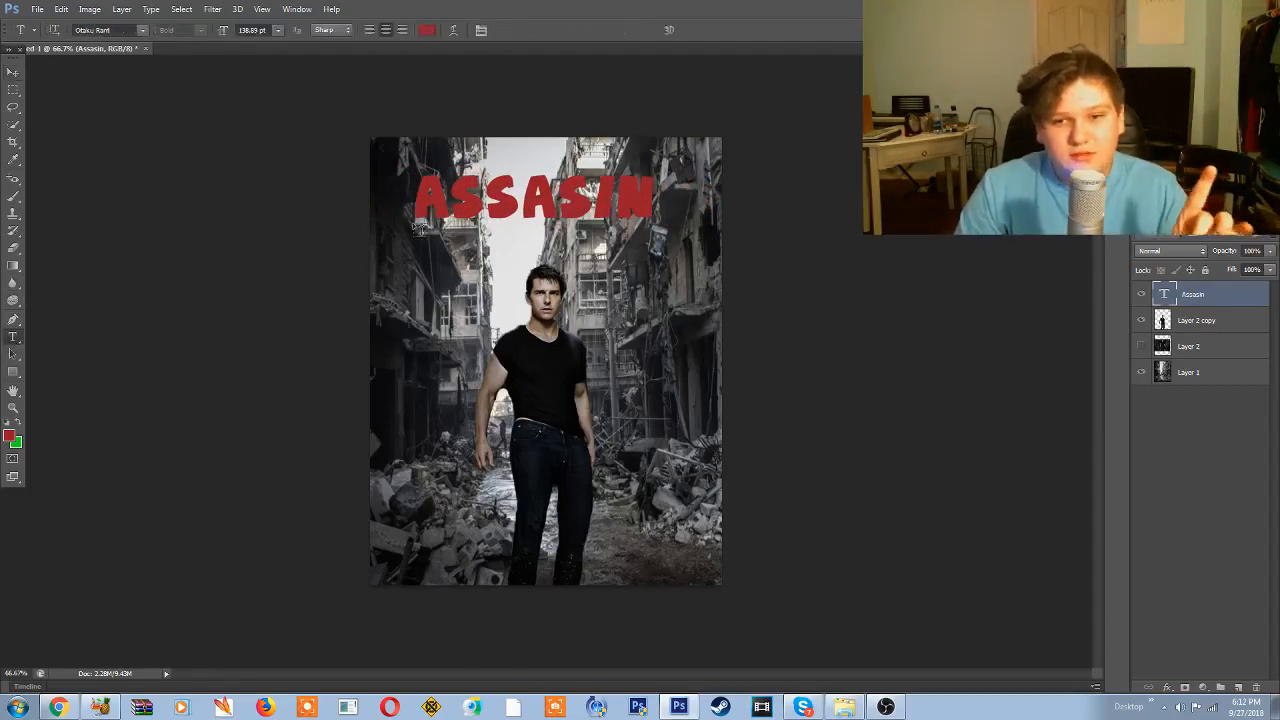
{"action": "left_click", "coordinate": [647, 192]}
{"action": "left_click_drag", "start_coordinate": [650, 190], "coordinate": [445, 122]}
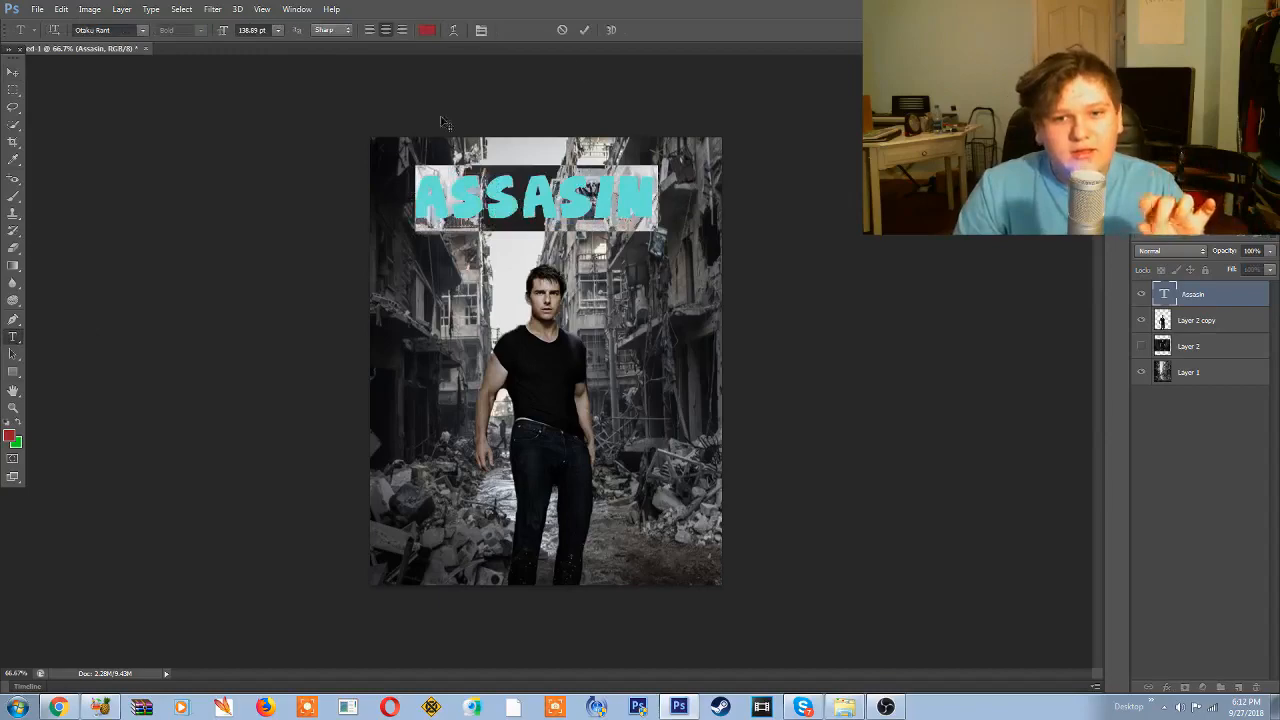
{"action": "left_click", "coordinate": [141, 31]}
{"action": "scroll", "coordinate": [175, 137], "scroll_direction": "up", "scroll_amount": 5}
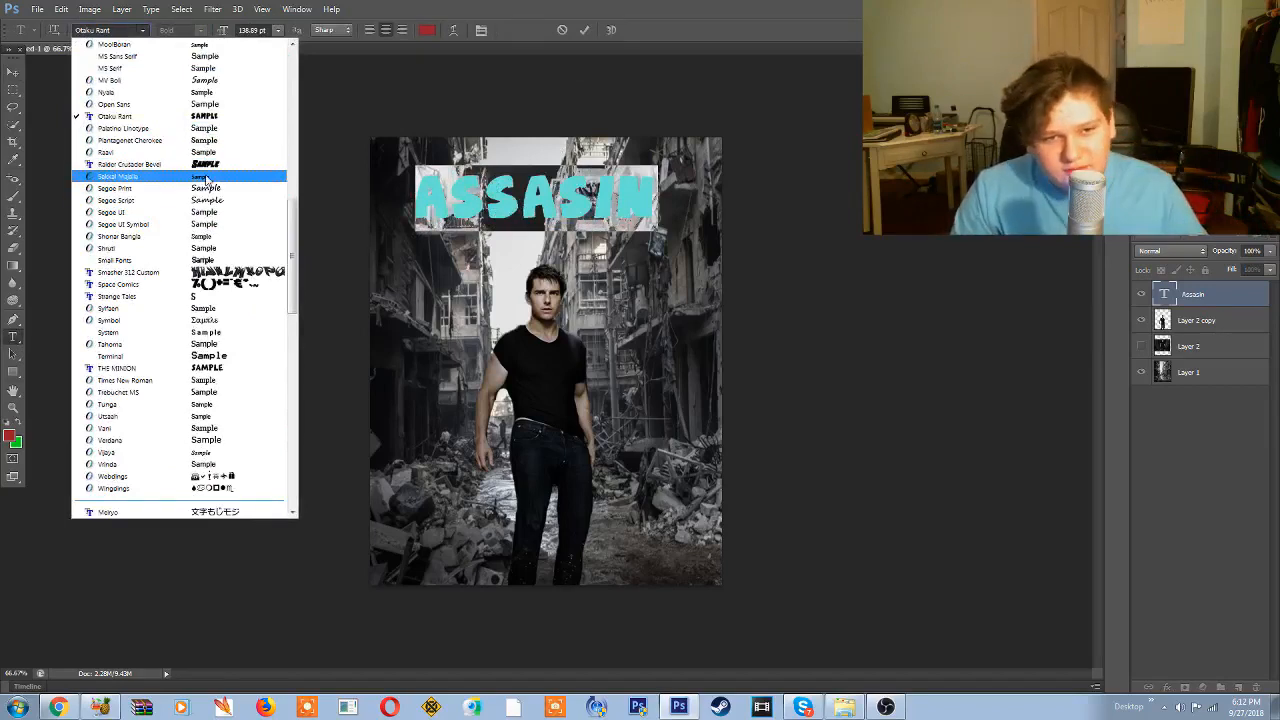
{"action": "left_click", "coordinate": [195, 164]}
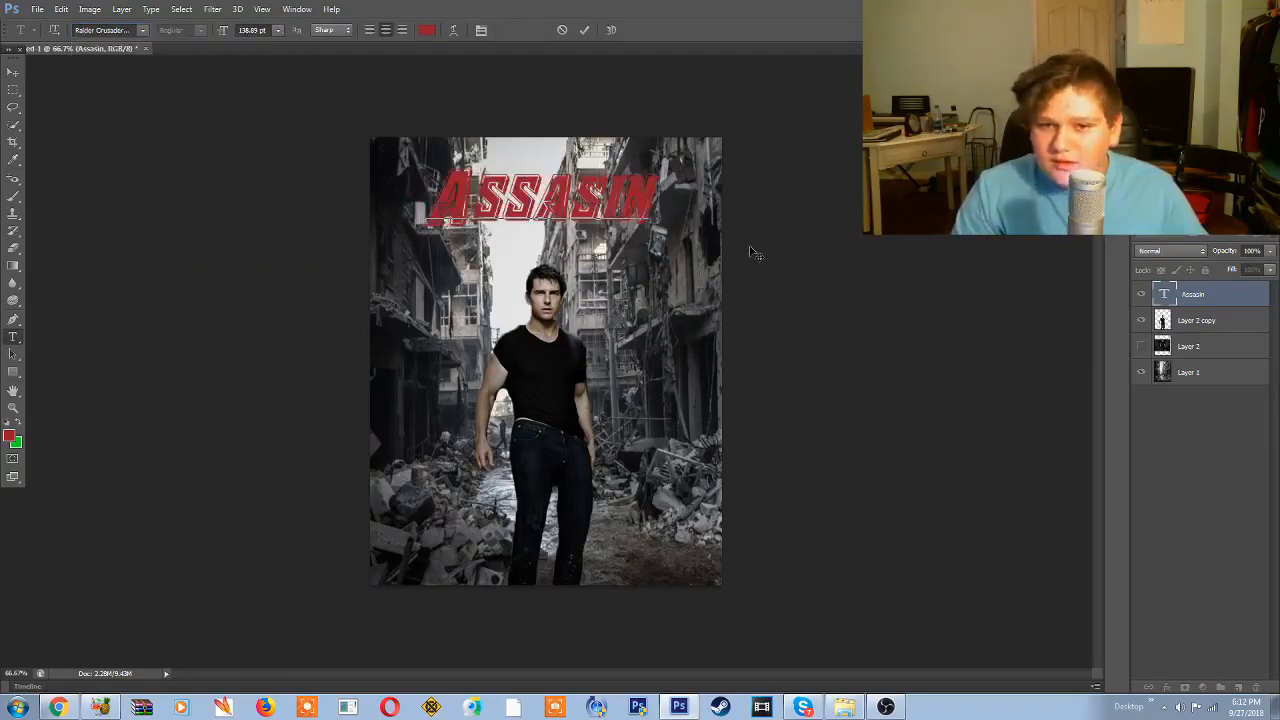
Step: Recolor the whole "Assasin" title from the text color picker to black and finish editing the text
{"action": "left_click_drag", "start_coordinate": [655, 198], "coordinate": [381, 181]}
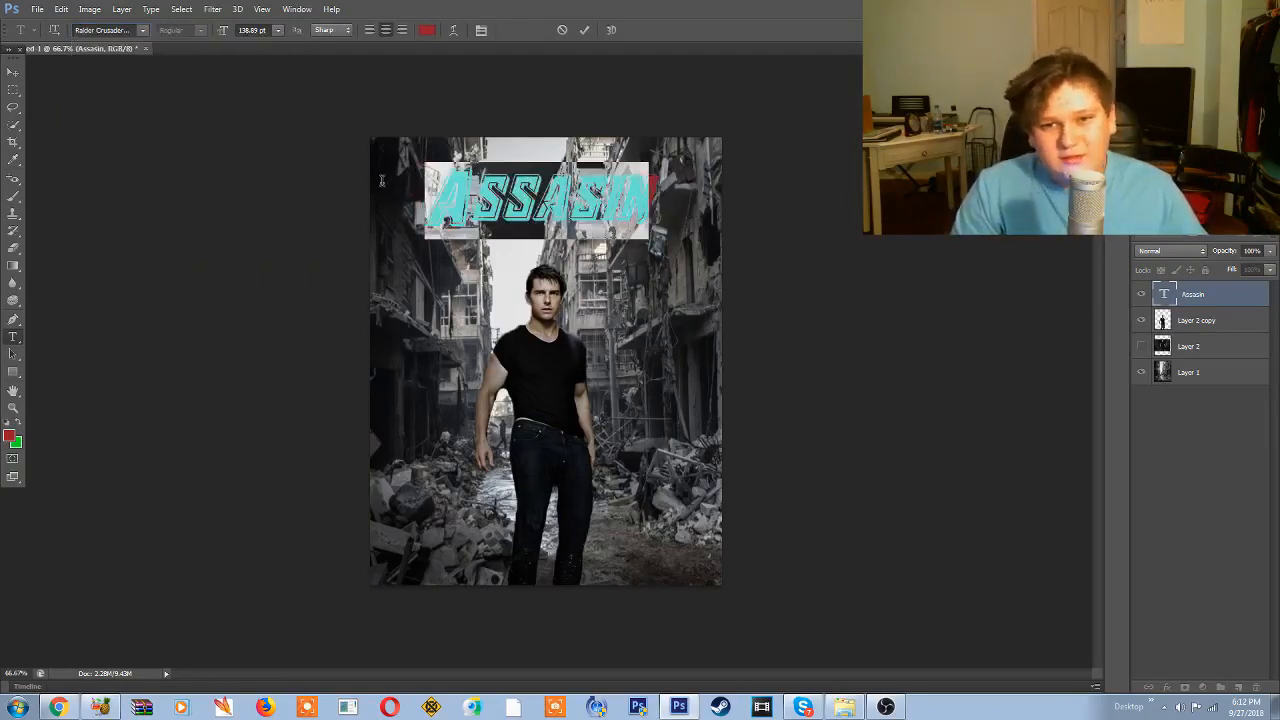
{"action": "left_click", "coordinate": [427, 31]}
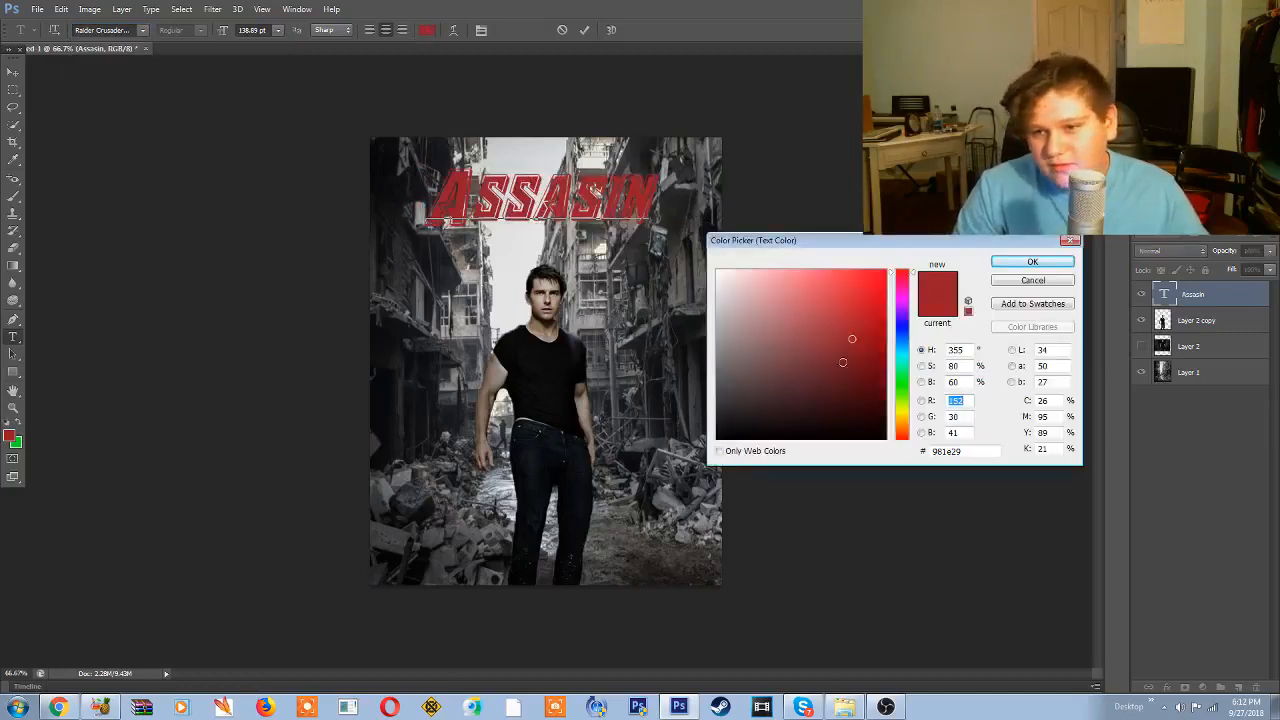
{"action": "mouse_move", "coordinate": [751, 277]}
{"action": "left_mouse_down"}
{"action": "mouse_move", "coordinate": [845, 419]}
{"action": "mouse_move", "coordinate": [797, 430]}
{"action": "mouse_move", "coordinate": [753, 414]}
{"action": "mouse_move", "coordinate": [886, 409]}
{"action": "mouse_move", "coordinate": [878, 388]}
{"action": "mouse_move", "coordinate": [902, 333]}
{"action": "mouse_move", "coordinate": [871, 363]}
{"action": "mouse_move", "coordinate": [866, 395]}
{"action": "mouse_move", "coordinate": [789, 394]}
{"action": "left_mouse_up"}
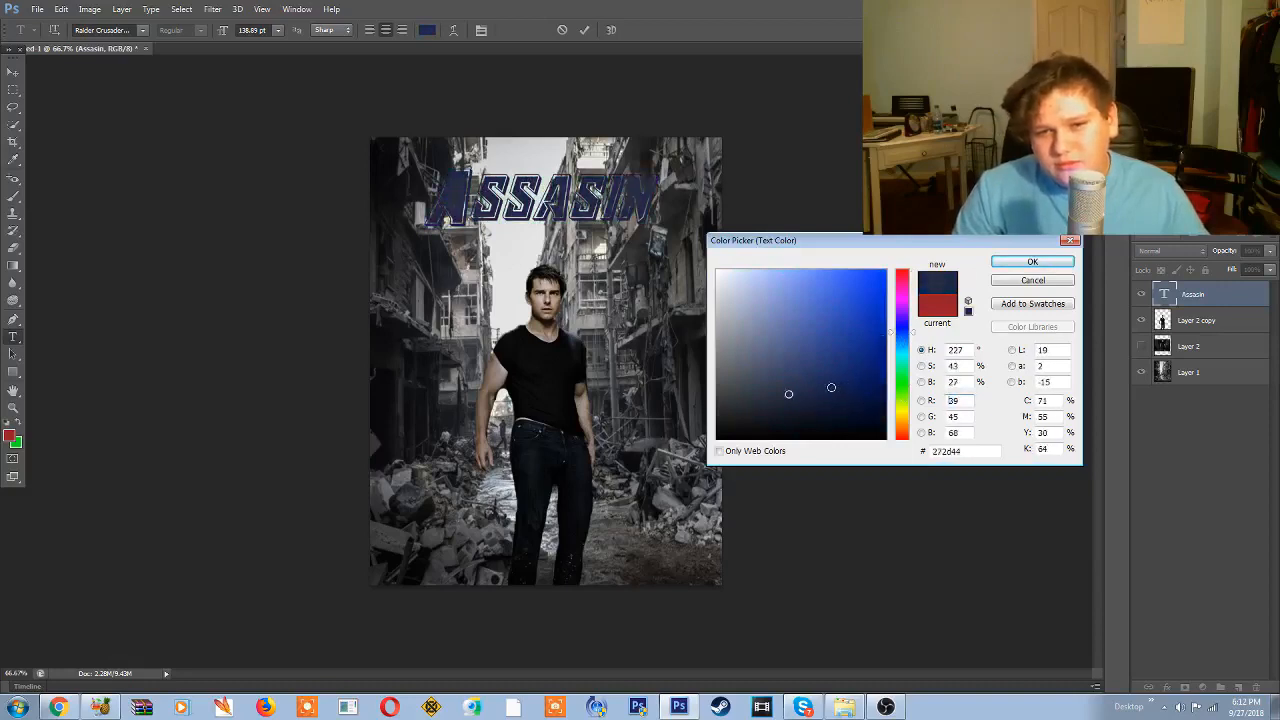
{"action": "left_click_drag", "start_coordinate": [899, 360], "coordinate": [900, 422]}
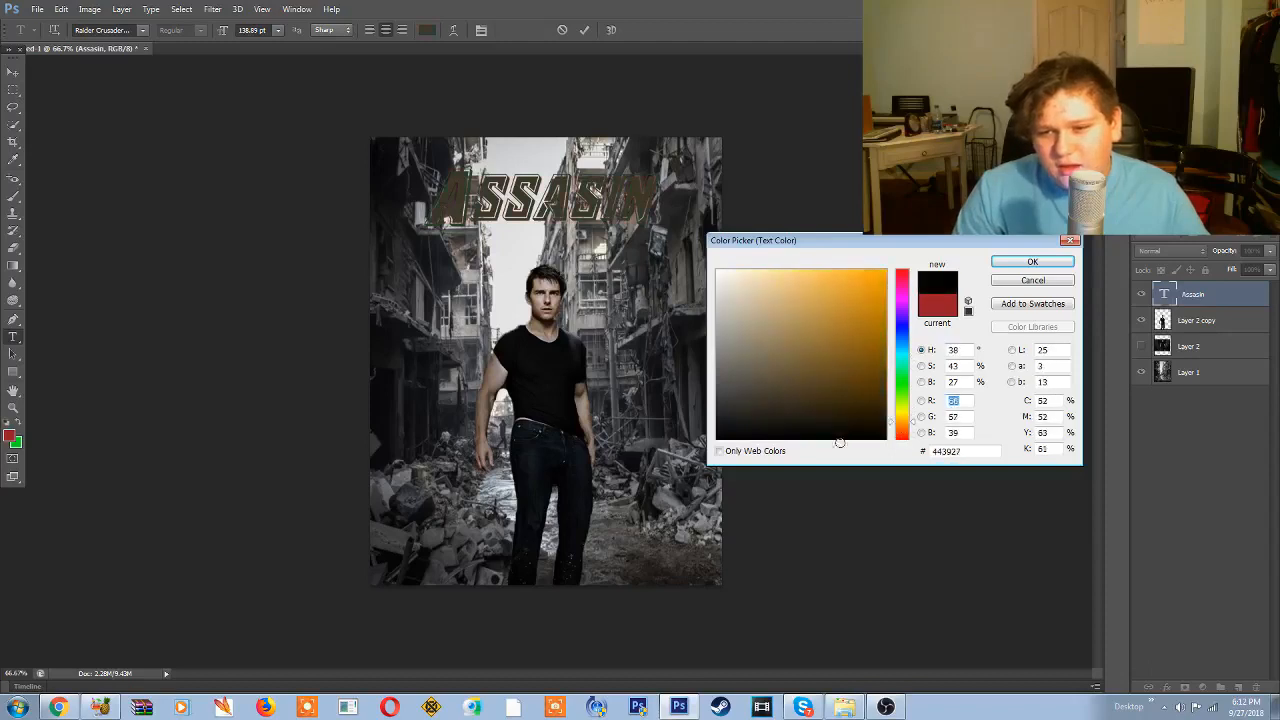
{"action": "mouse_move", "coordinate": [811, 449]}
{"action": "left_mouse_down"}
{"action": "mouse_move", "coordinate": [794, 426]}
{"action": "mouse_move", "coordinate": [729, 431]}
{"action": "mouse_move", "coordinate": [719, 283]}
{"action": "mouse_move", "coordinate": [766, 434]}
{"action": "mouse_move", "coordinate": [862, 435]}
{"action": "mouse_move", "coordinate": [720, 437]}
{"action": "mouse_move", "coordinate": [731, 434]}
{"action": "mouse_move", "coordinate": [724, 415]}
{"action": "mouse_move", "coordinate": [783, 437]}
{"action": "left_mouse_up"}
{"action": "left_click", "coordinate": [1012, 263]}
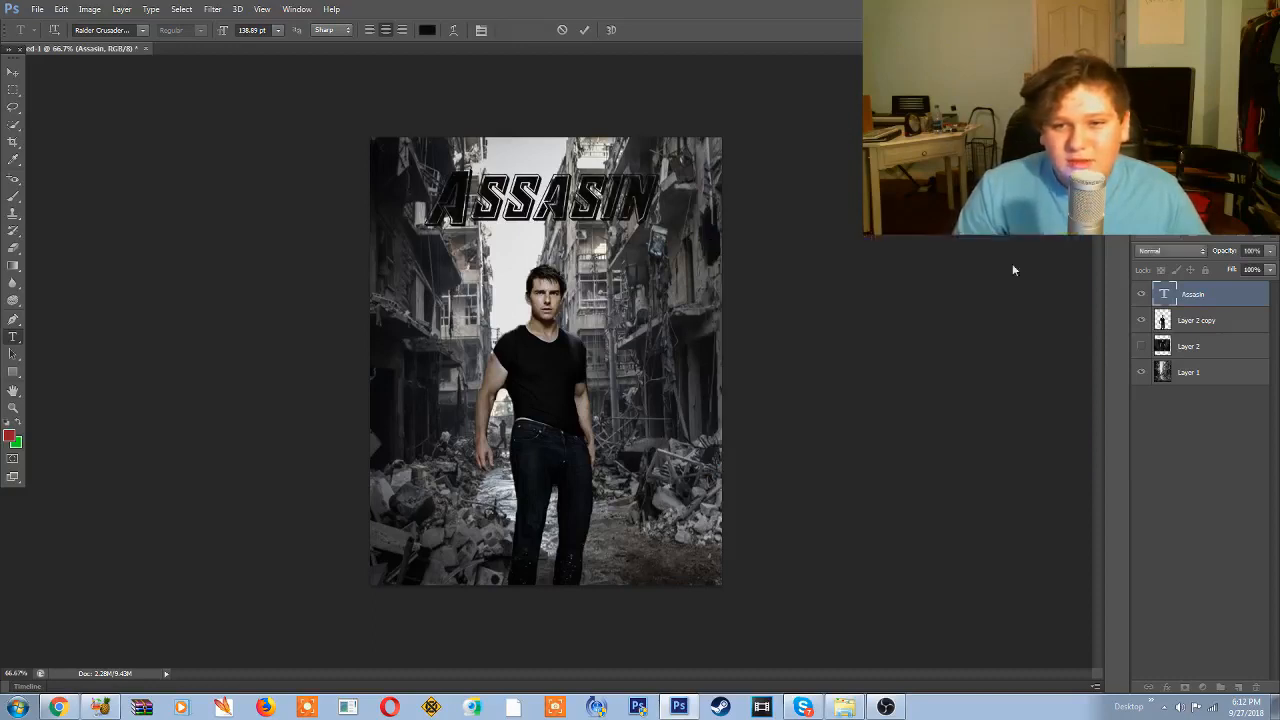
{"action": "left_click", "coordinate": [659, 196]}
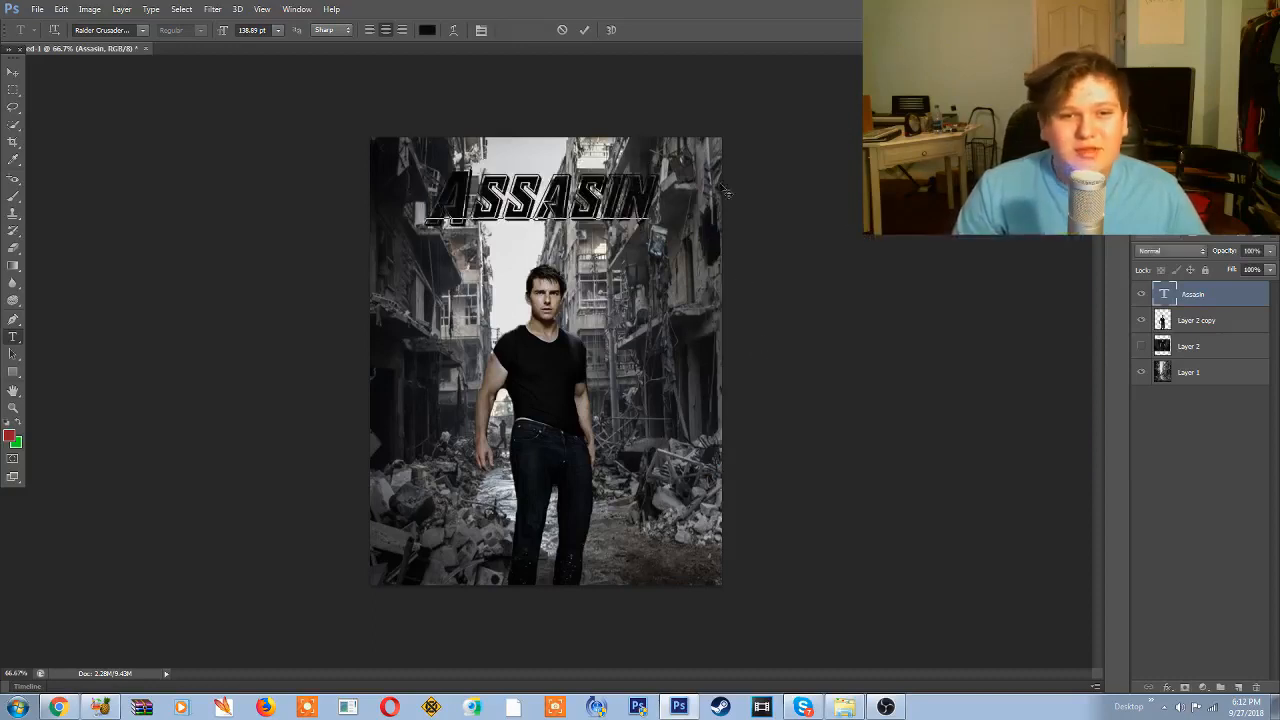
{"action": "left_click", "coordinate": [13, 72]}
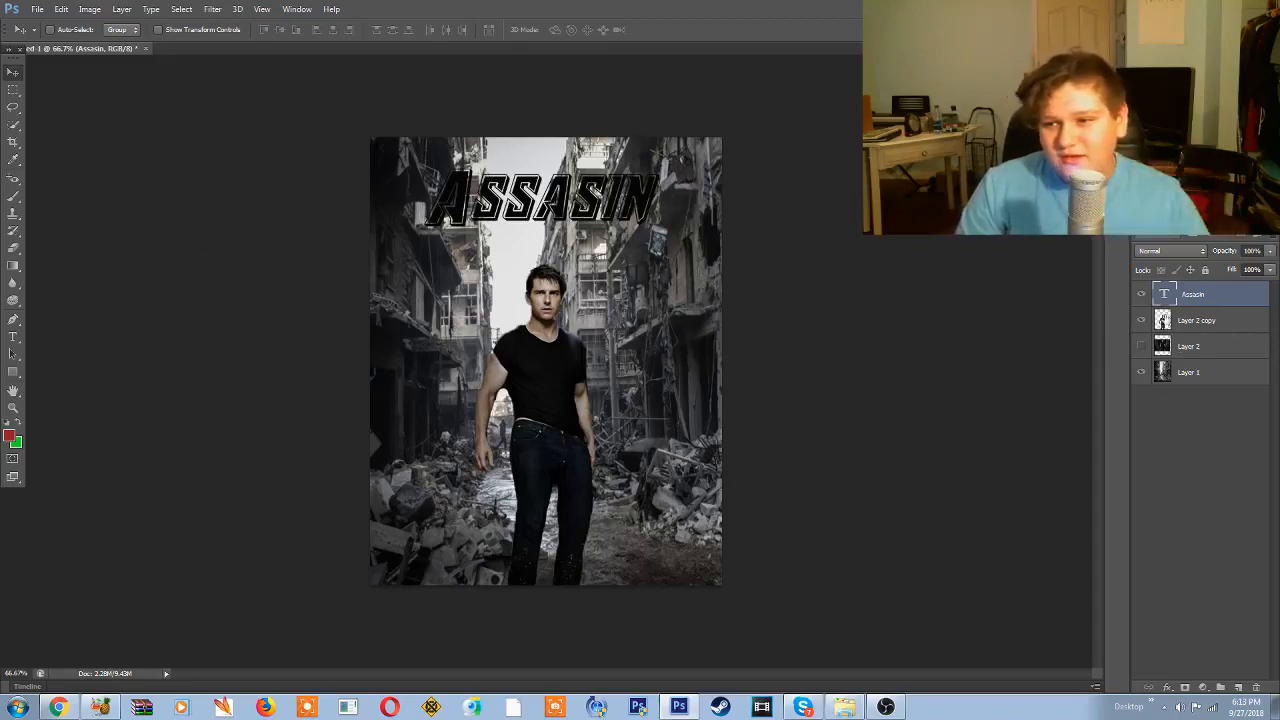
{"action": "left_click", "coordinate": [1195, 320]}
{"action": "left_click", "coordinate": [1192, 347]}
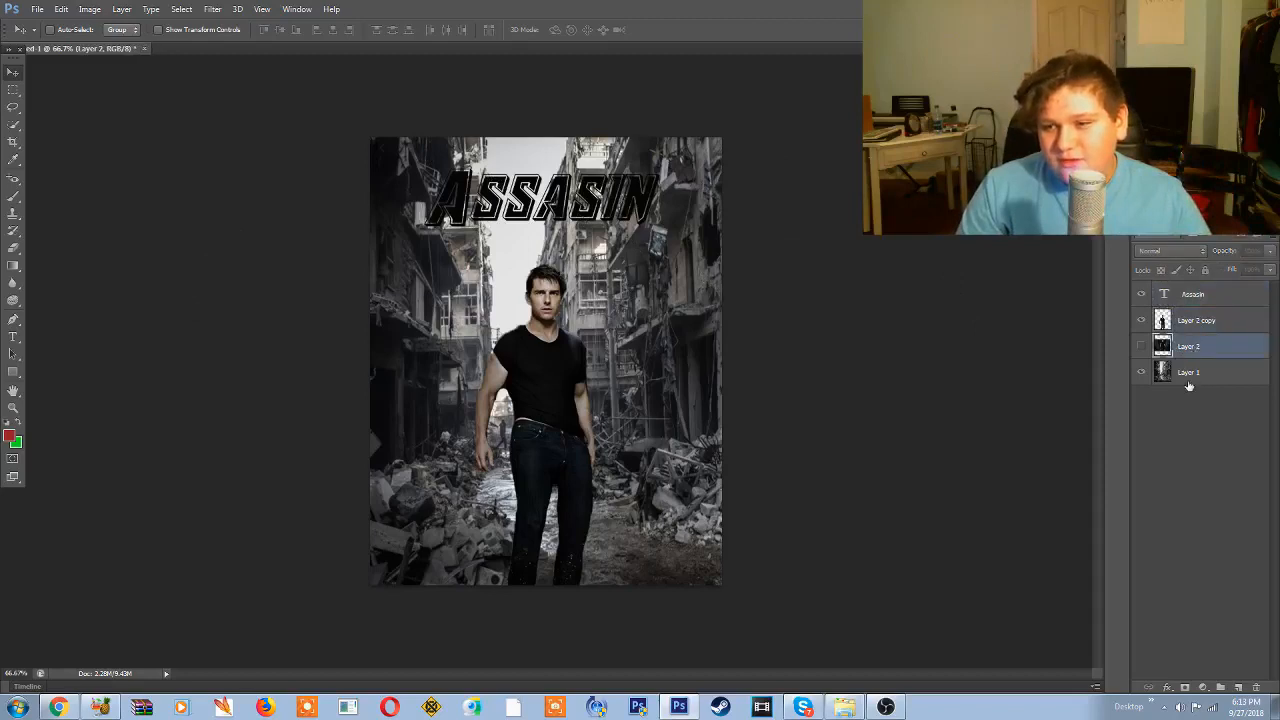
{"action": "left_click", "coordinate": [1189, 380]}
{"action": "left_click", "coordinate": [1193, 347]}
{"action": "left_click", "coordinate": [1197, 323]}
Step: Add a Stroke layer style to the "Assasin" title with the near-white color #fffcfc
{"action": "left_click", "coordinate": [1196, 296]}
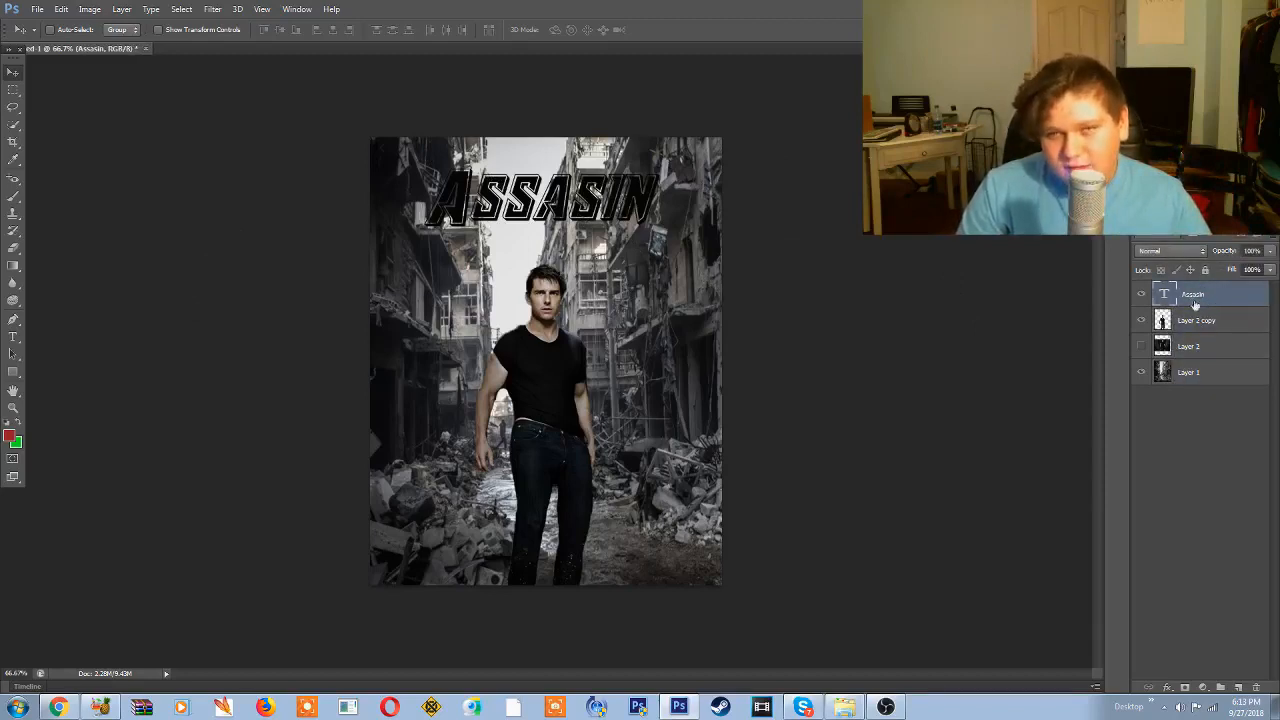
{"action": "right_click", "coordinate": [1196, 294]}
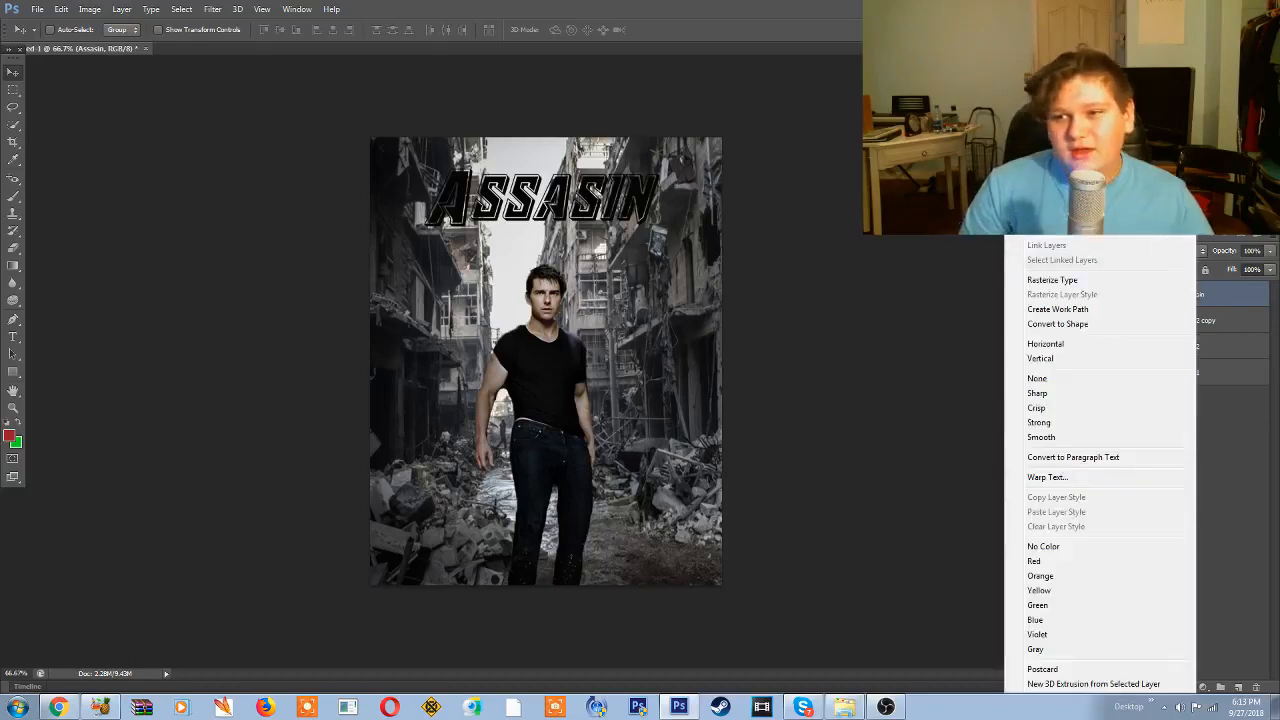
{"action": "left_click", "coordinate": [1062, 171]}
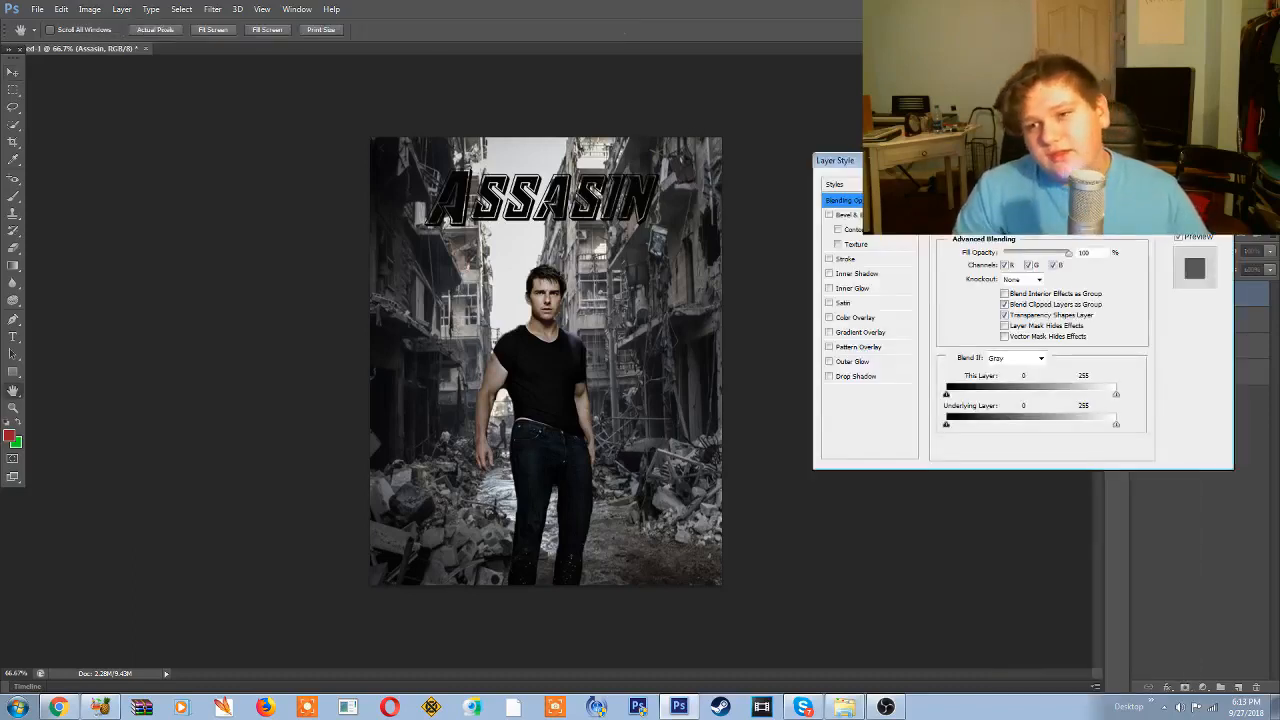
{"action": "left_click_drag", "start_coordinate": [1010, 160], "coordinate": [995, 87]}
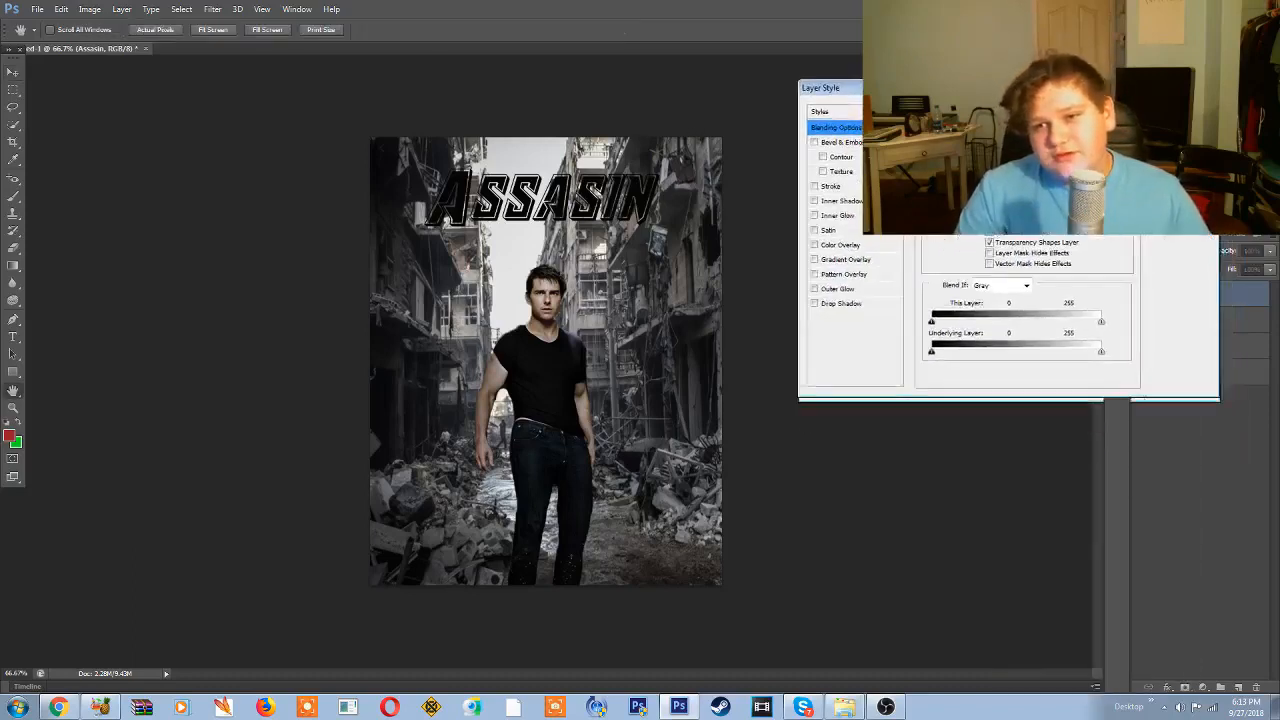
{"action": "left_click", "coordinate": [815, 187]}
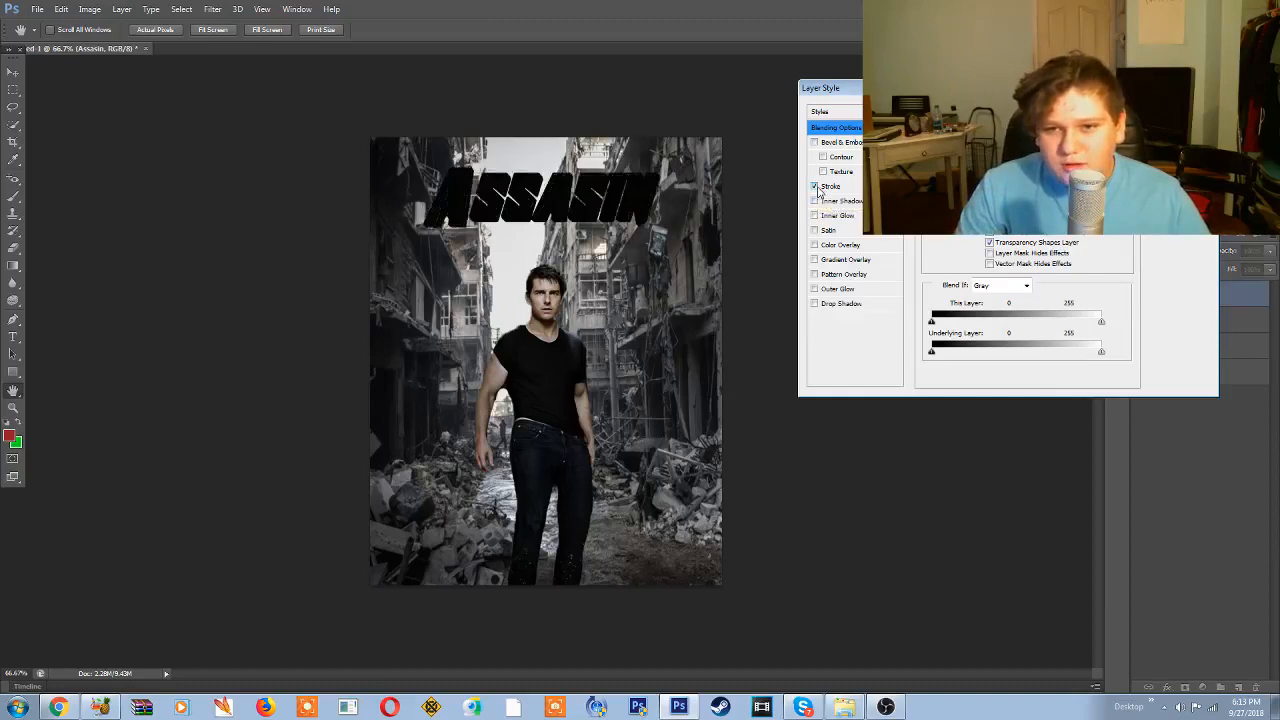
{"action": "left_click", "coordinate": [834, 187]}
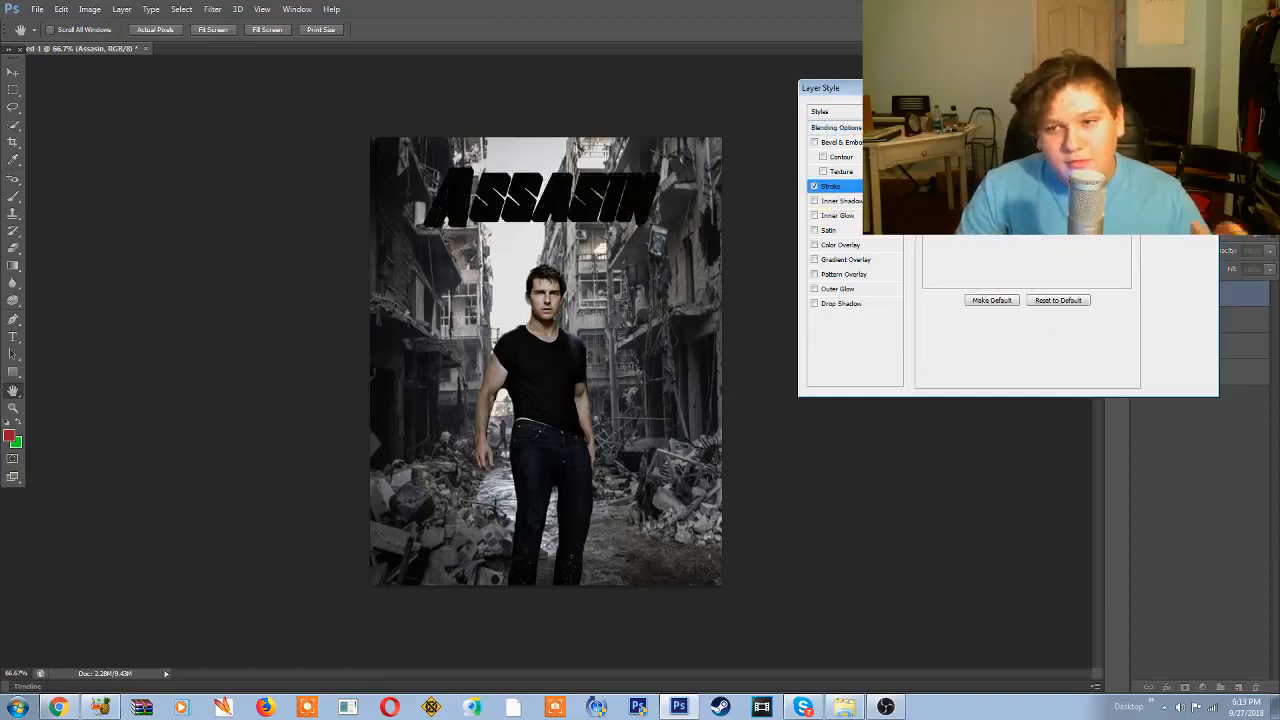
{"action": "left_click", "coordinate": [955, 237]}
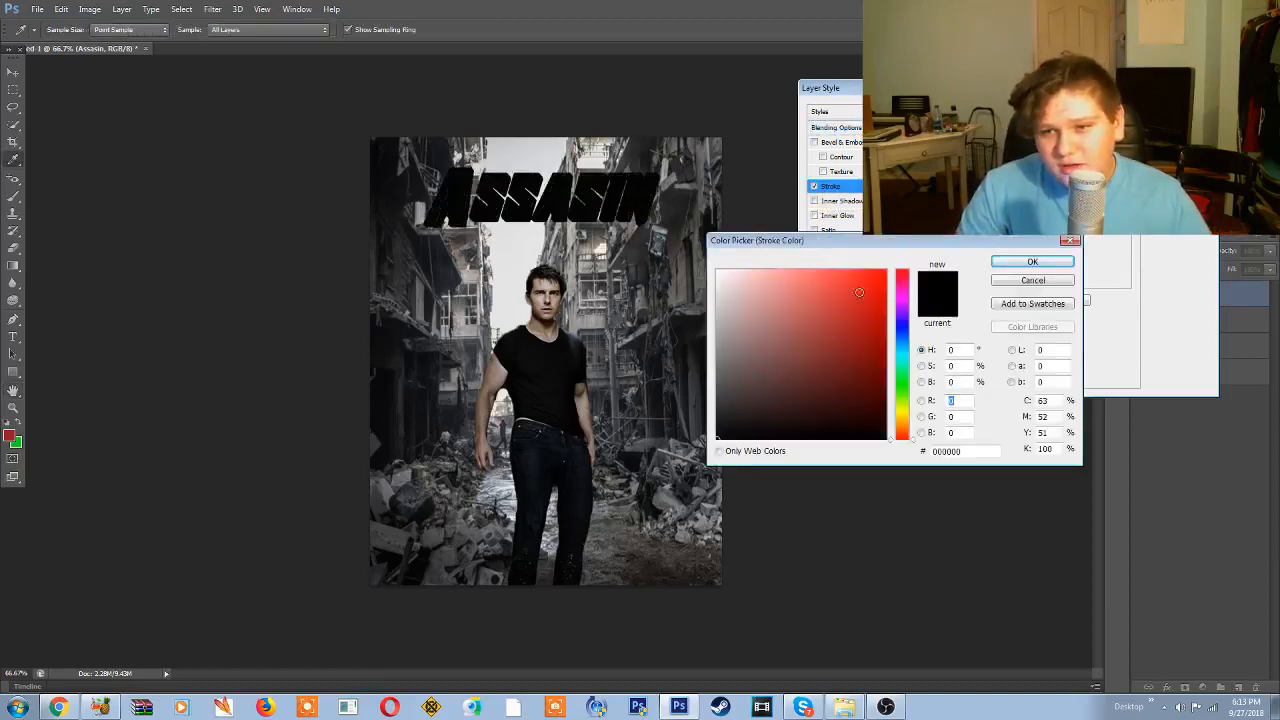
{"action": "left_click", "coordinate": [718, 271]}
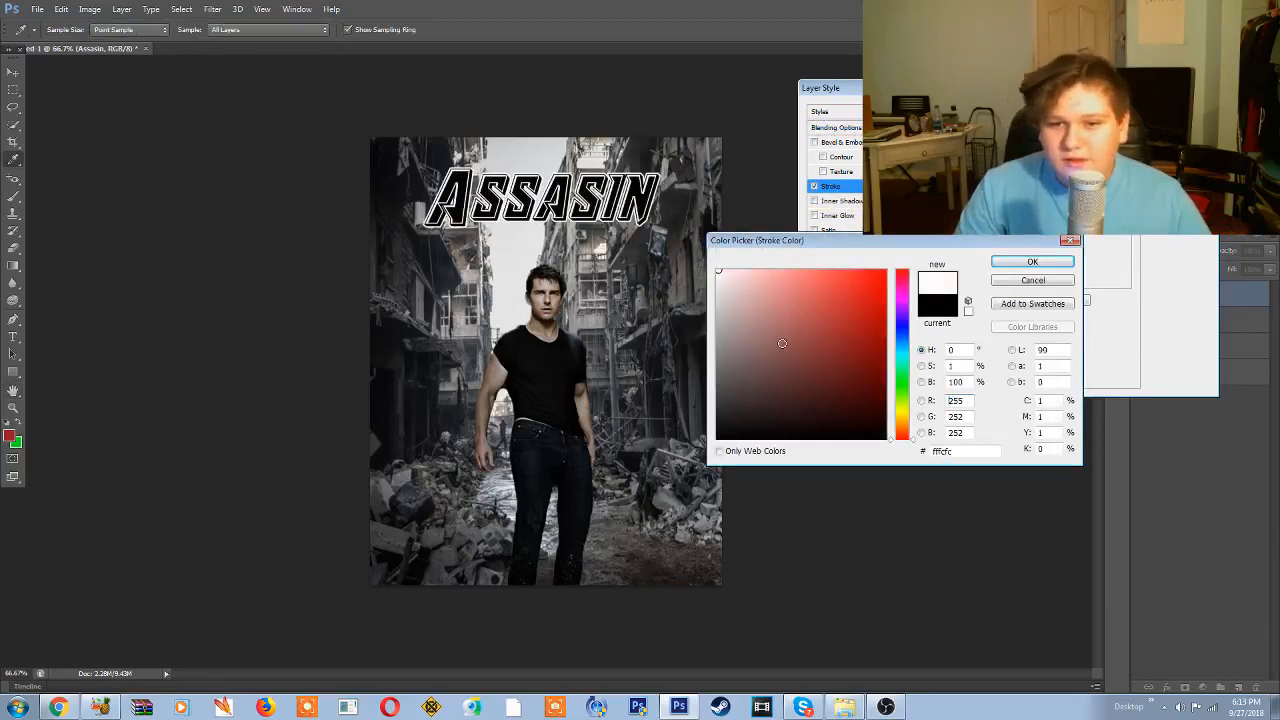
{"action": "left_click", "coordinate": [1042, 263]}
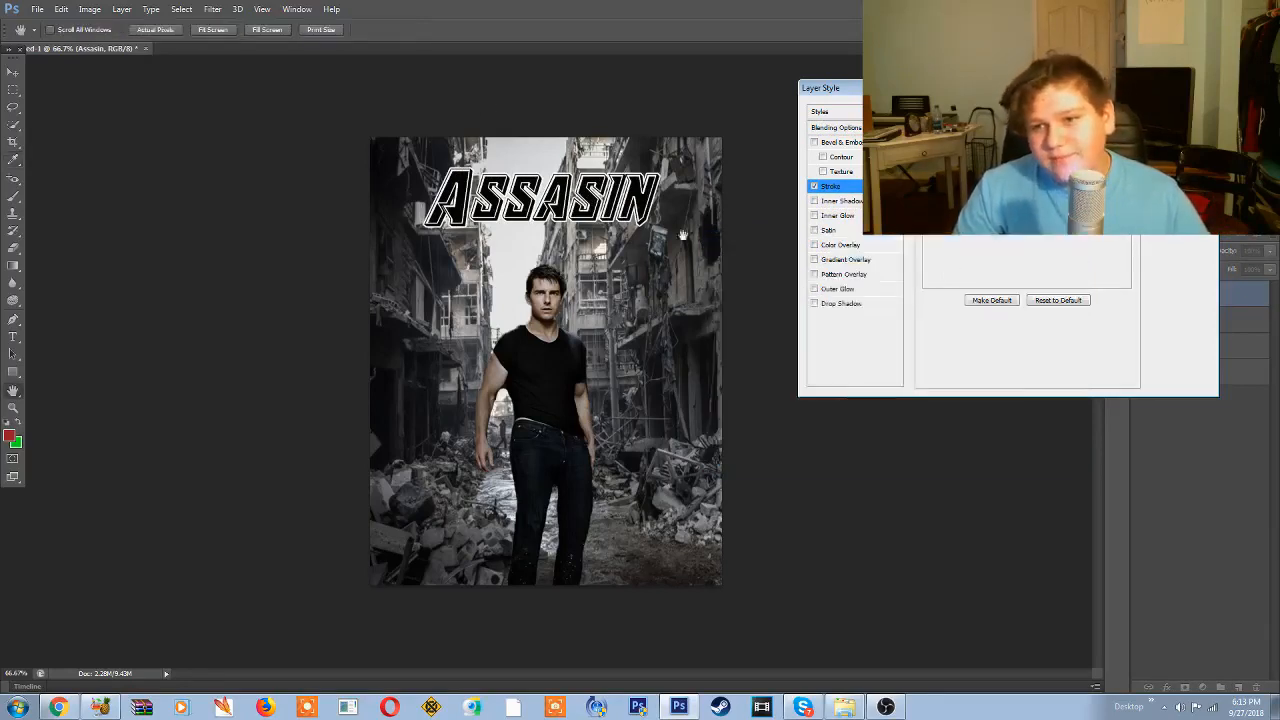
Step: Enable Bevel & Emboss with Contour, Inner Shadow, Inner Glow, Outer Glow and Drop Shadow for the title
{"action": "left_click", "coordinate": [814, 143]}
{"action": "left_click", "coordinate": [814, 143]}
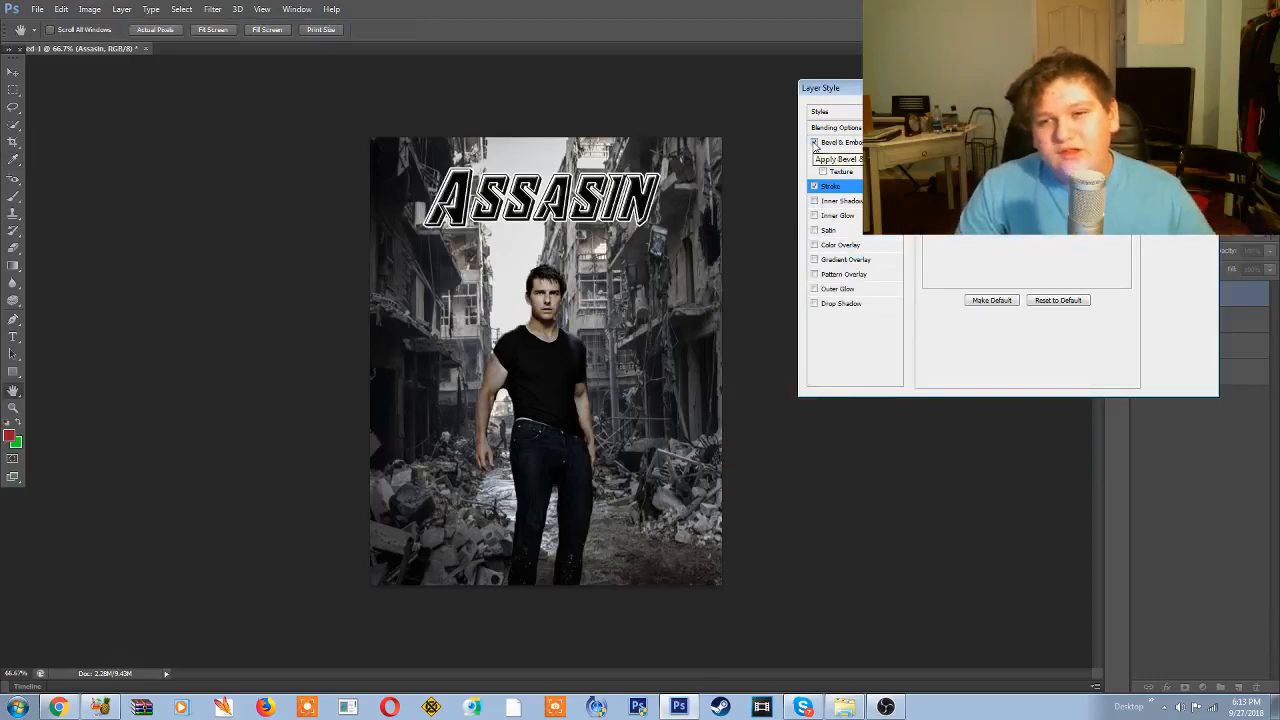
{"action": "left_click", "coordinate": [815, 143]}
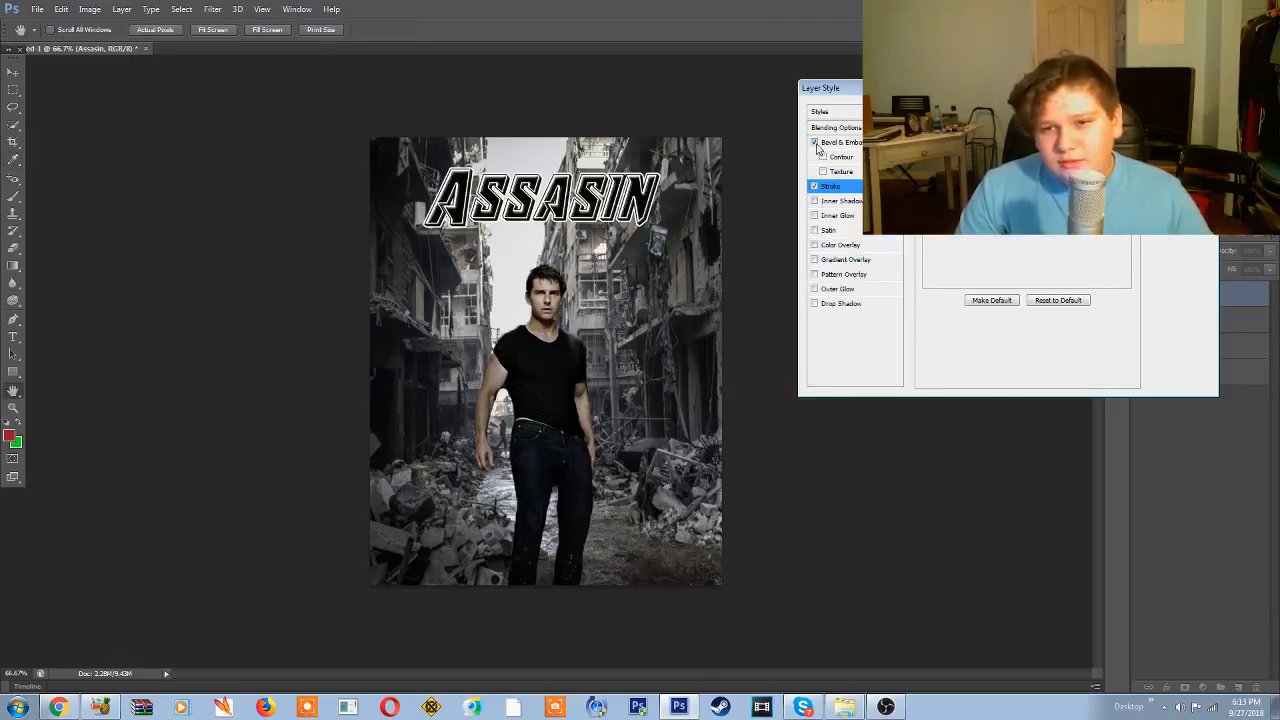
{"action": "left_click_drag", "start_coordinate": [830, 88], "coordinate": [848, 69]}
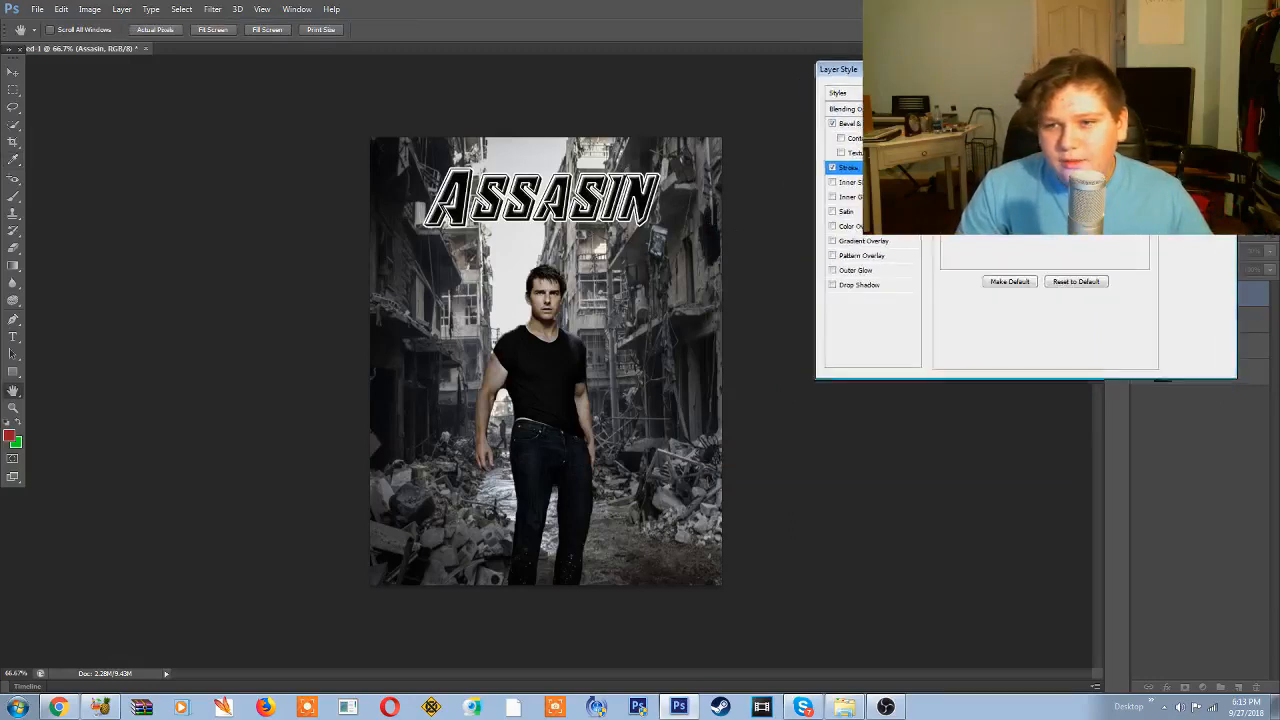
{"action": "left_click", "coordinate": [841, 138]}
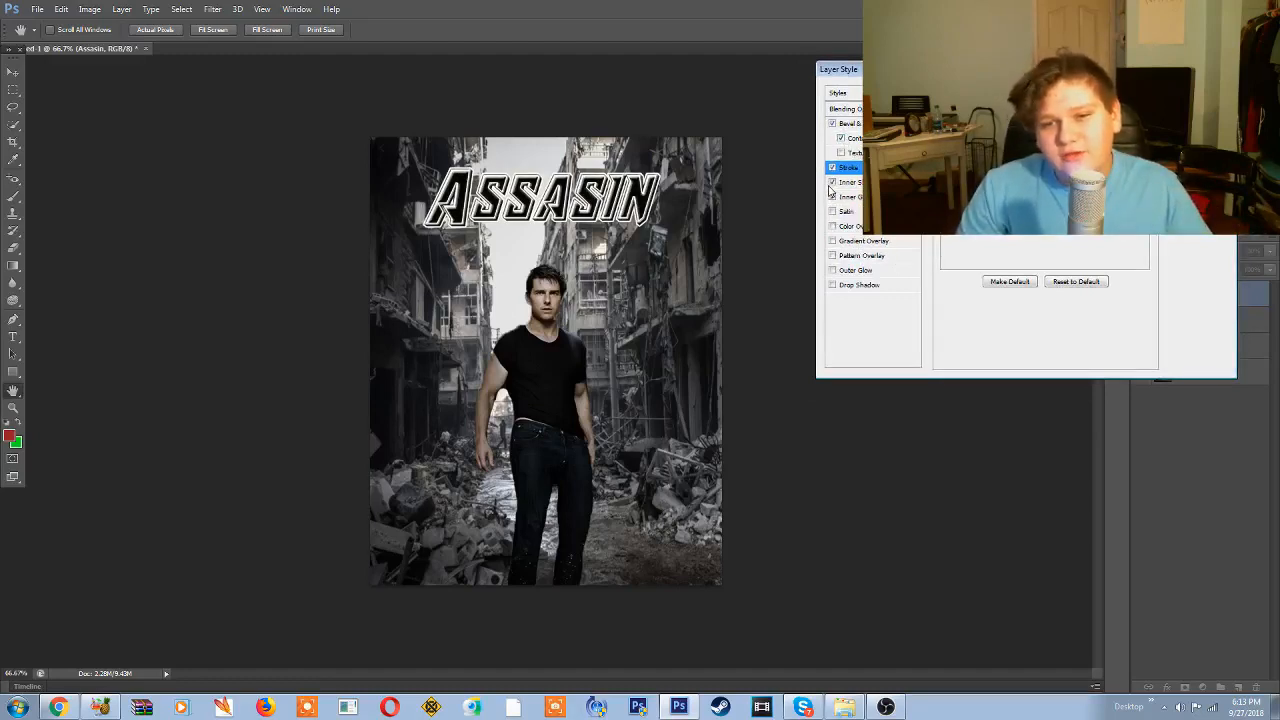
{"action": "left_click", "coordinate": [832, 285]}
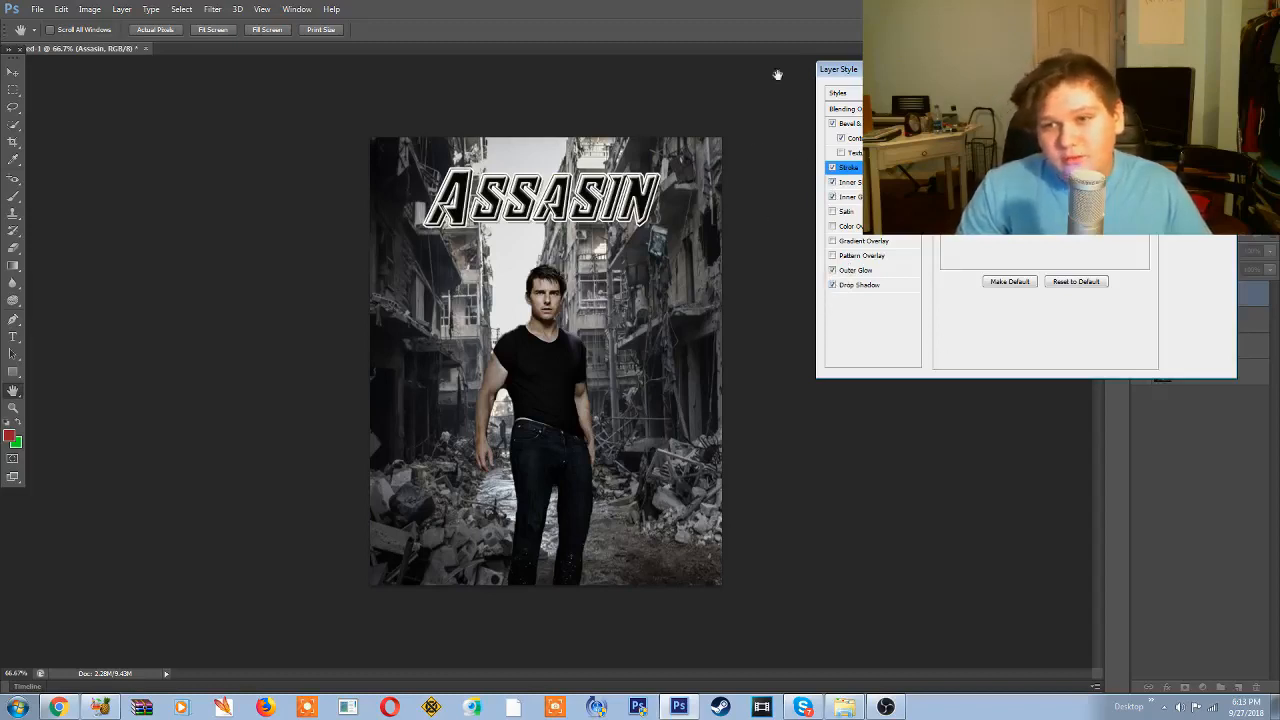
Step: Add a Gradient Overlay with the black-to-white gradient to the title and apply the layer style
{"action": "left_click", "coordinate": [833, 242]}
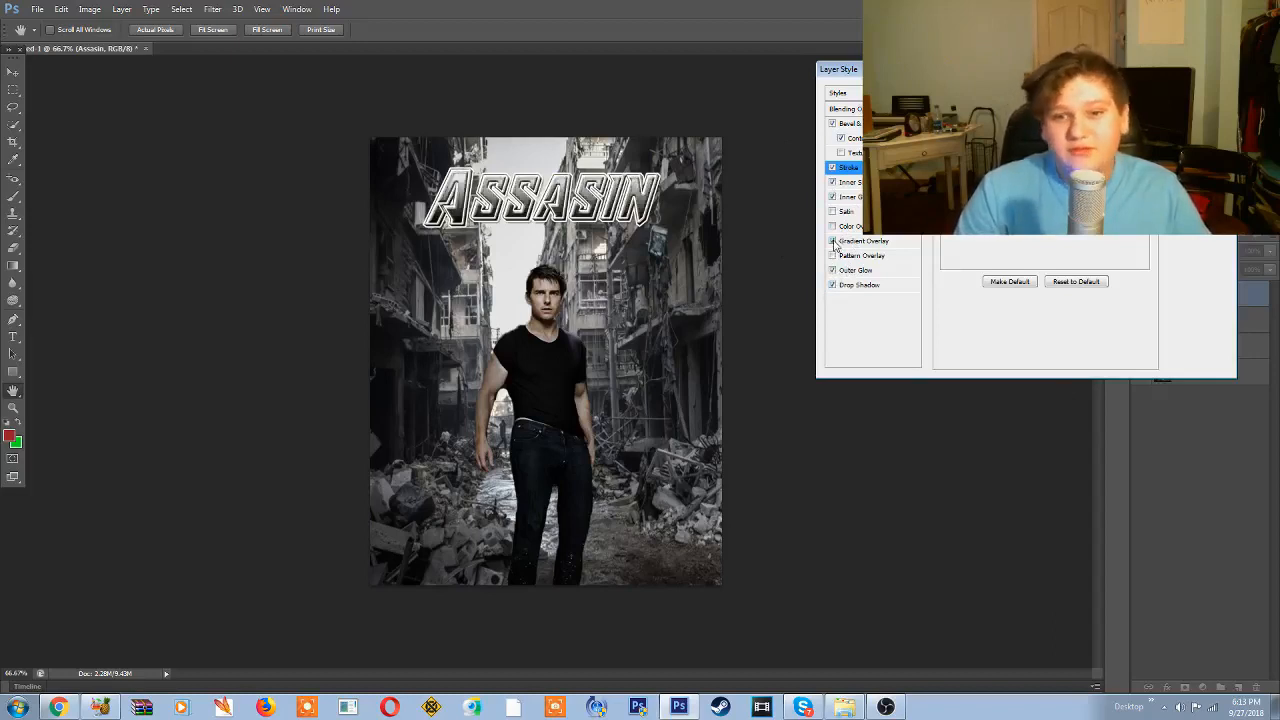
{"action": "left_click", "coordinate": [870, 244]}
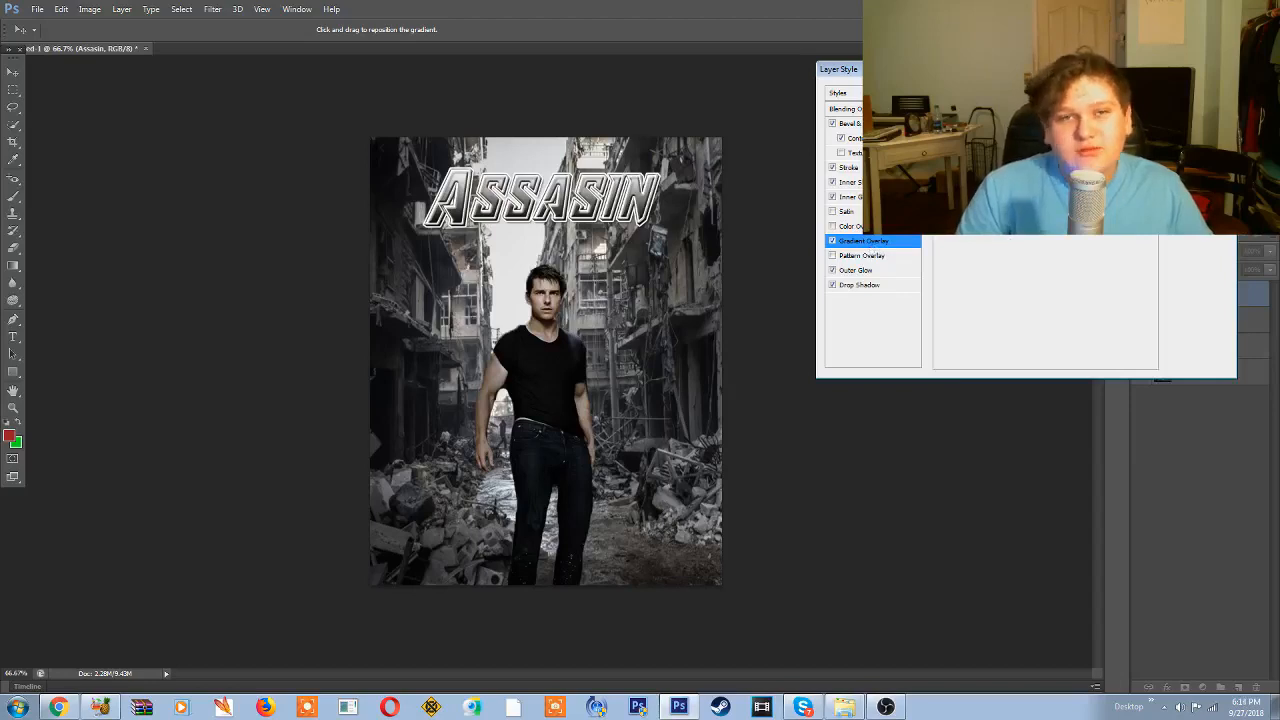
{"action": "left_click", "coordinate": [1036, 155]}
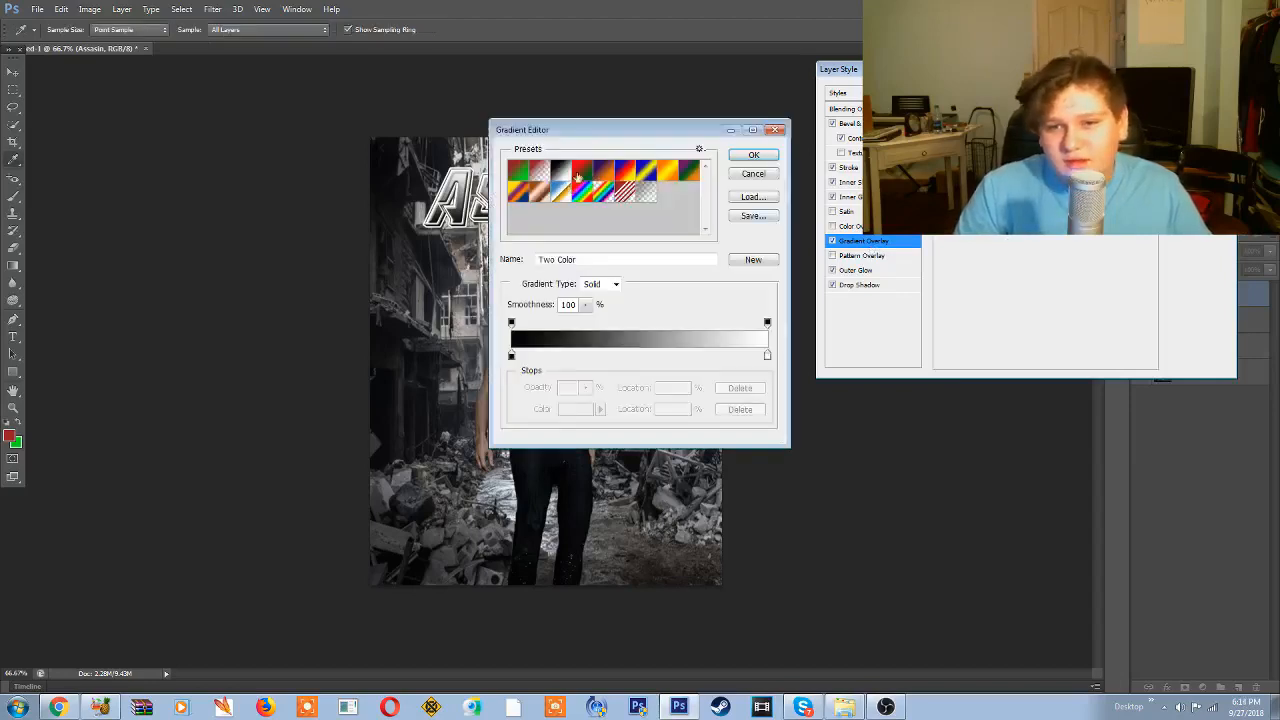
{"action": "left_click", "coordinate": [753, 155]}
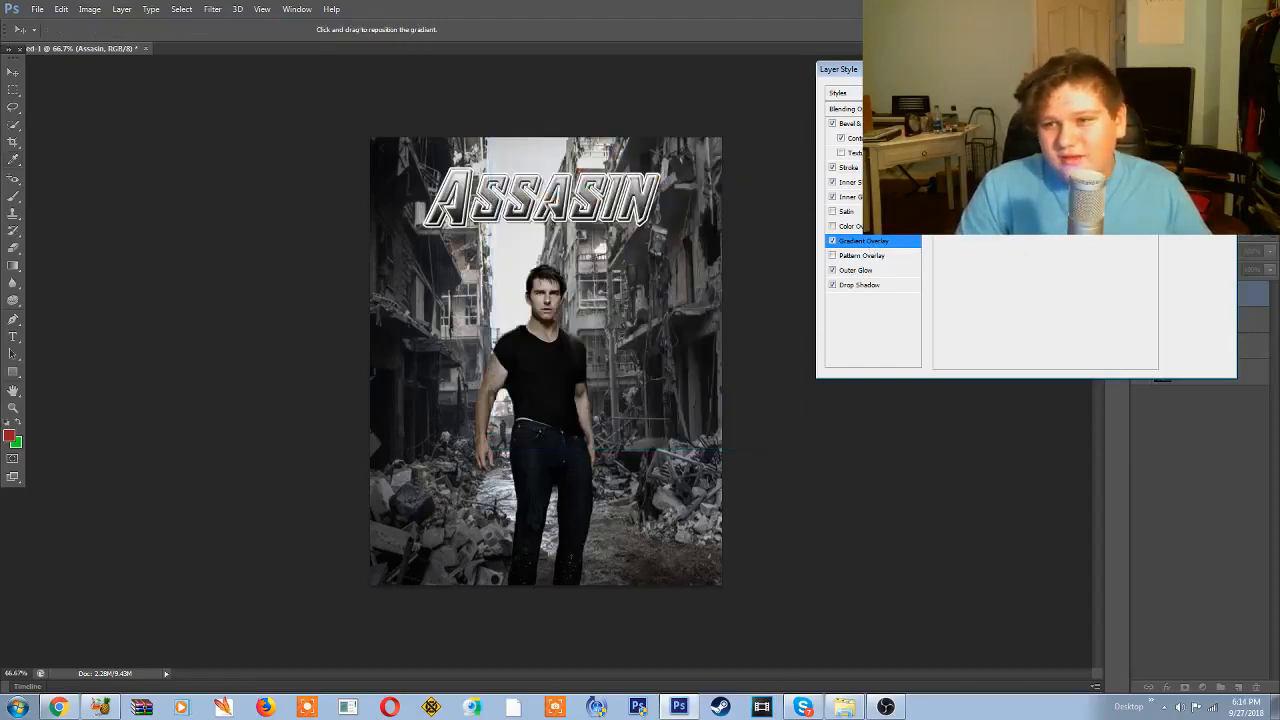
{"action": "left_click_drag", "start_coordinate": [980, 69], "coordinate": [940, 87]}
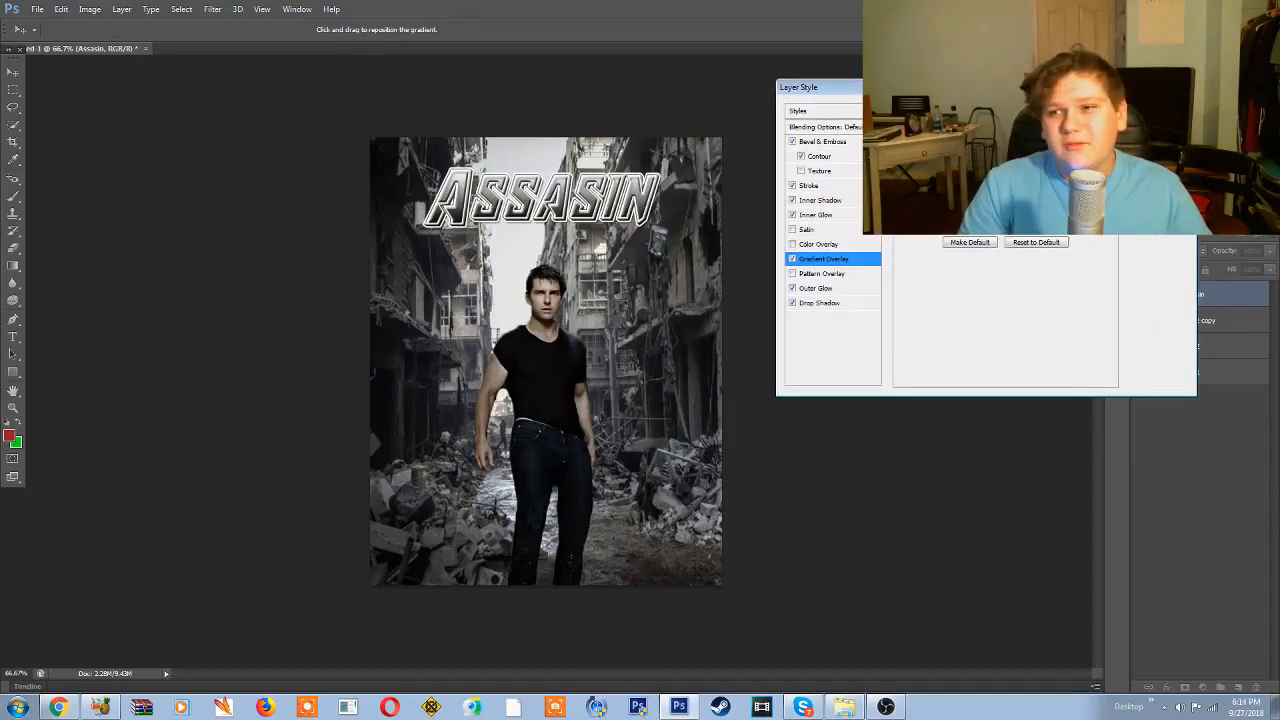
{"action": "left_click", "coordinate": [1157, 112]}
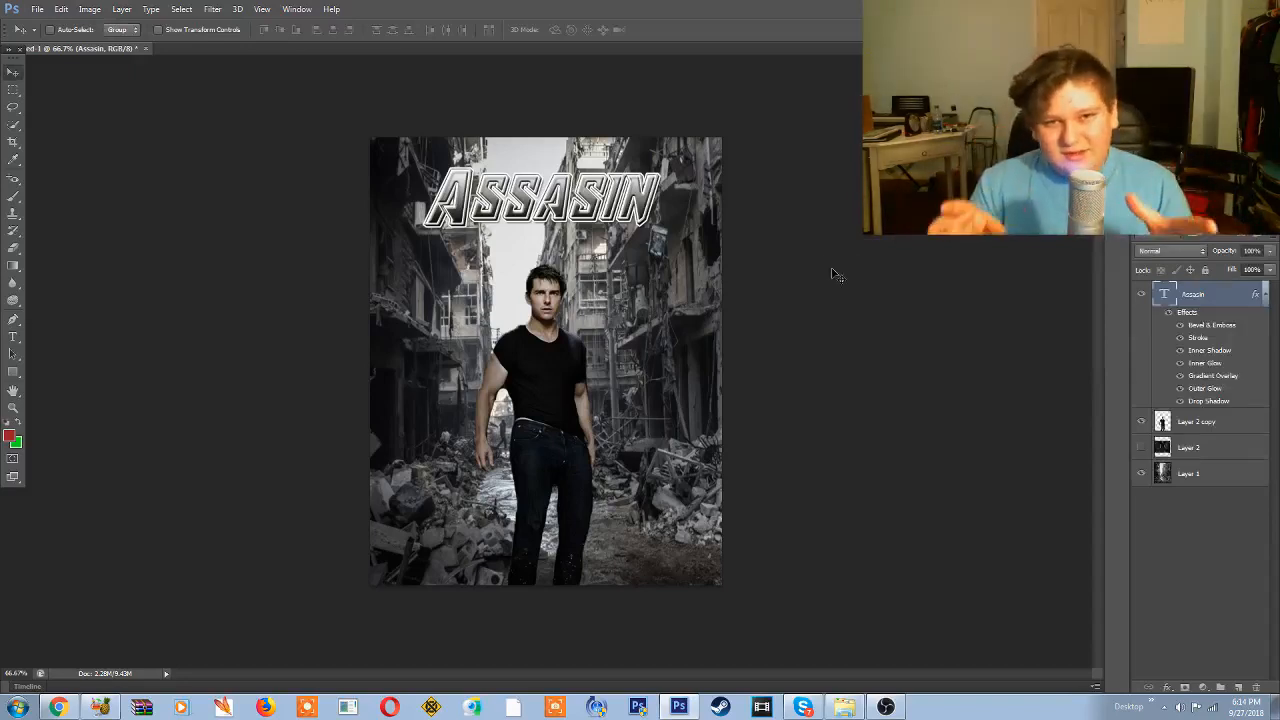
{"action": "left_click", "coordinate": [1196, 421]}
{"action": "left_click", "coordinate": [886, 707]}
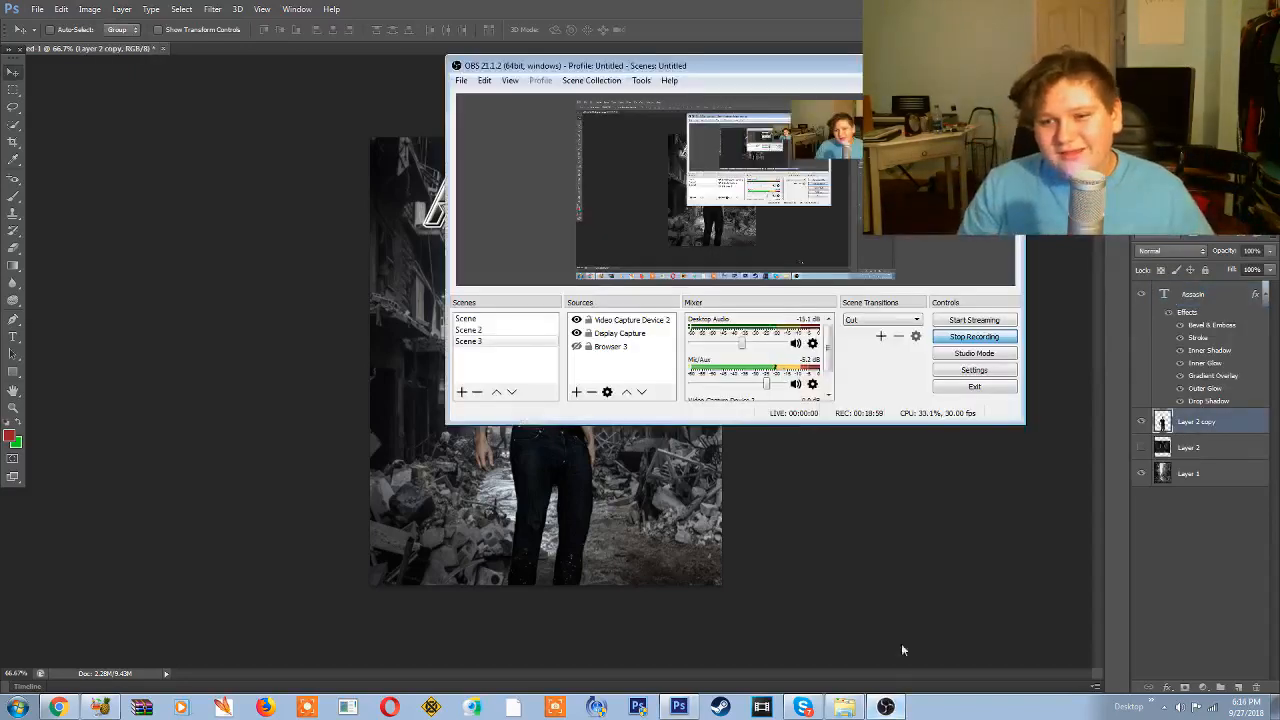